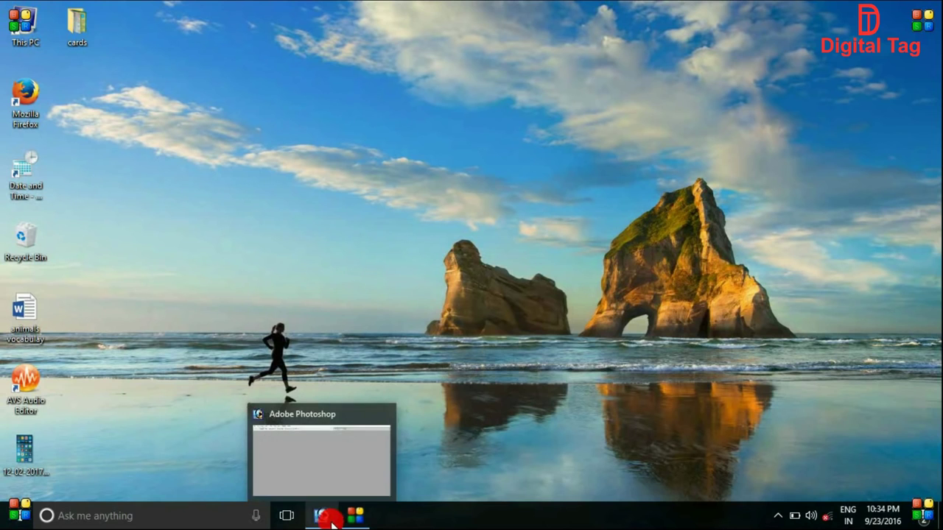
Step: Restore the minimized Photoshop window from the taskbar
left_click(333, 524)
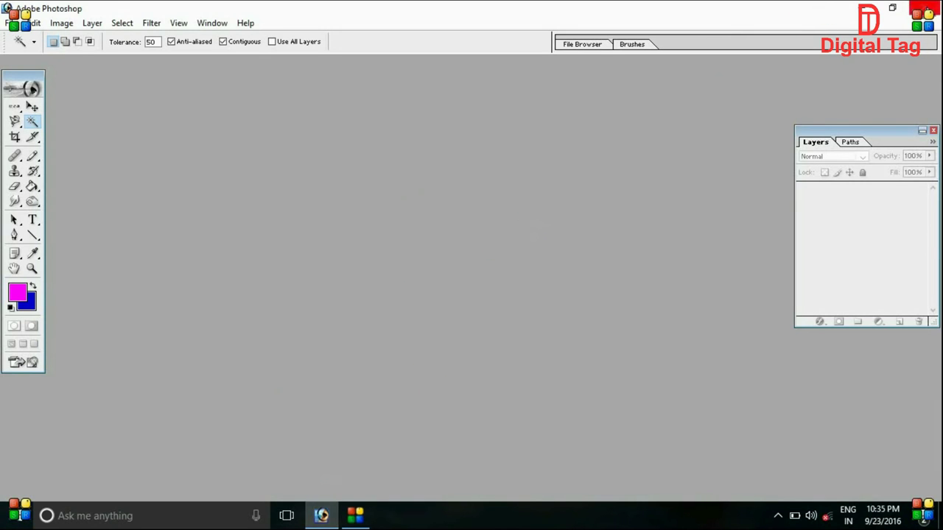
left_click(925, 7)
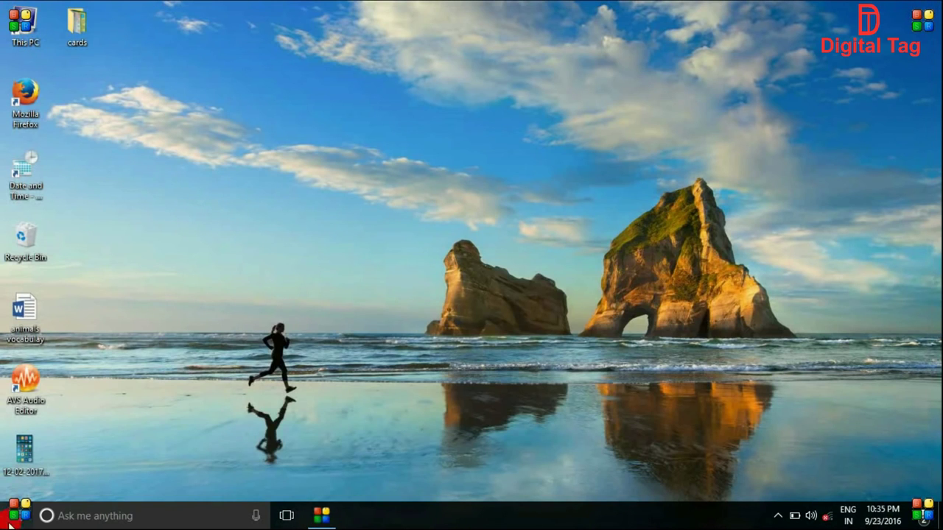
left_click(15, 517)
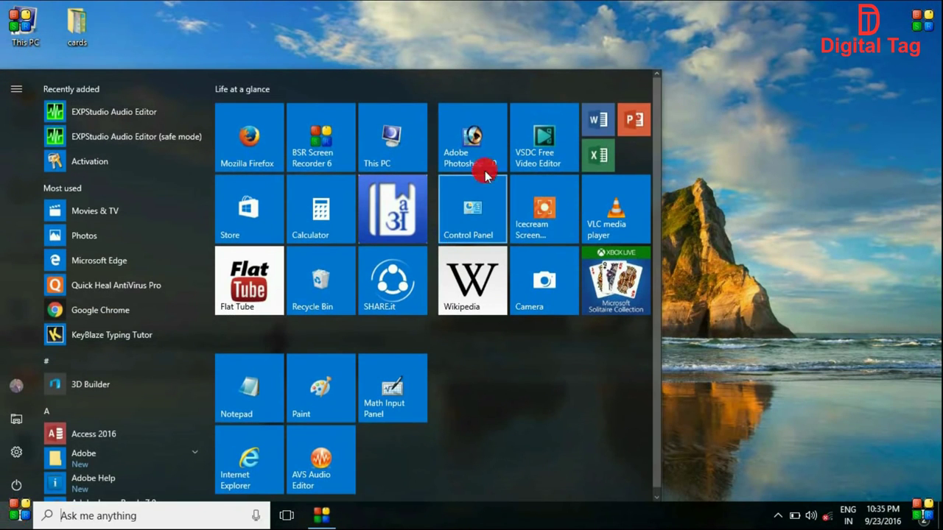
left_click(480, 156)
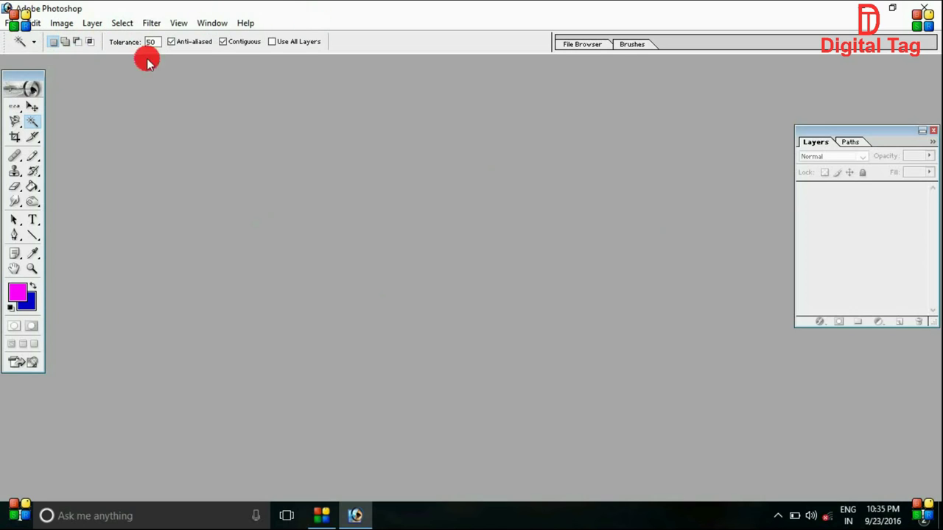
Step: Select the Move tool, then move the tools palette off the left edge and reposition the Layers palette
left_click(31, 107)
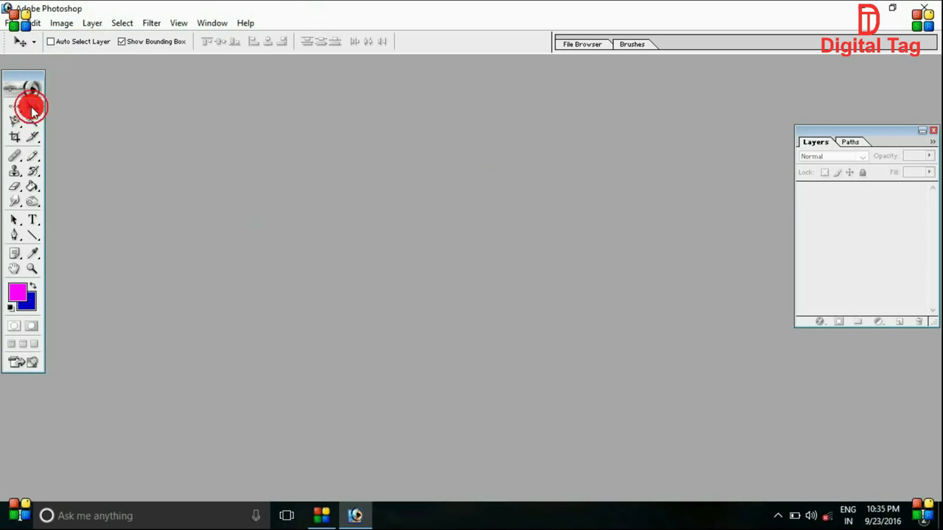
mouse_move(25, 83)
left_mouse_down()
mouse_move(160, 93)
mouse_move(37, 96)
mouse_move(24, 81)
mouse_move(39, 102)
left_mouse_up()
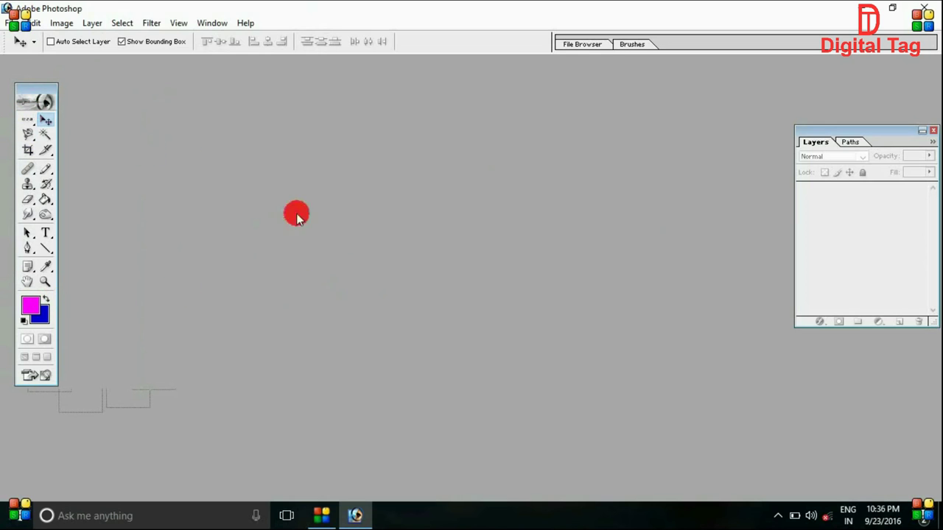
left_click_drag(859, 128, 826, 139)
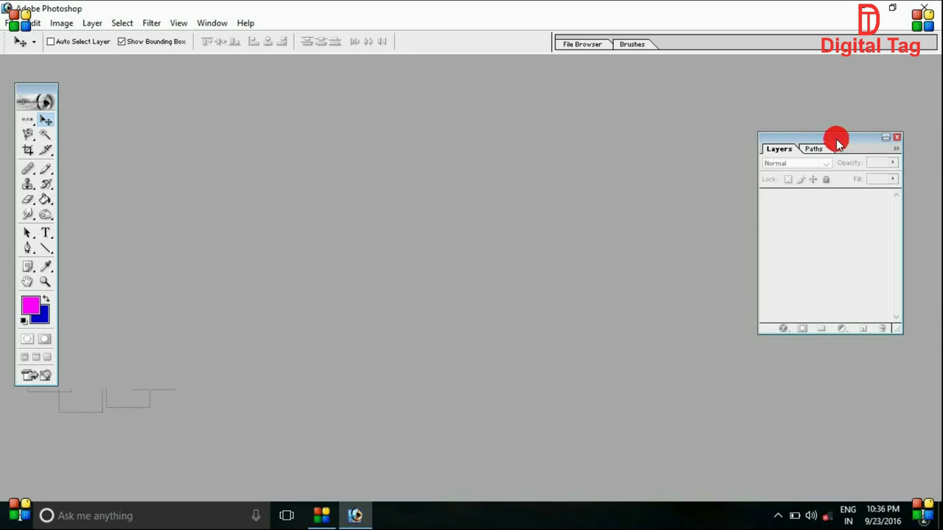
left_click_drag(837, 144, 880, 138)
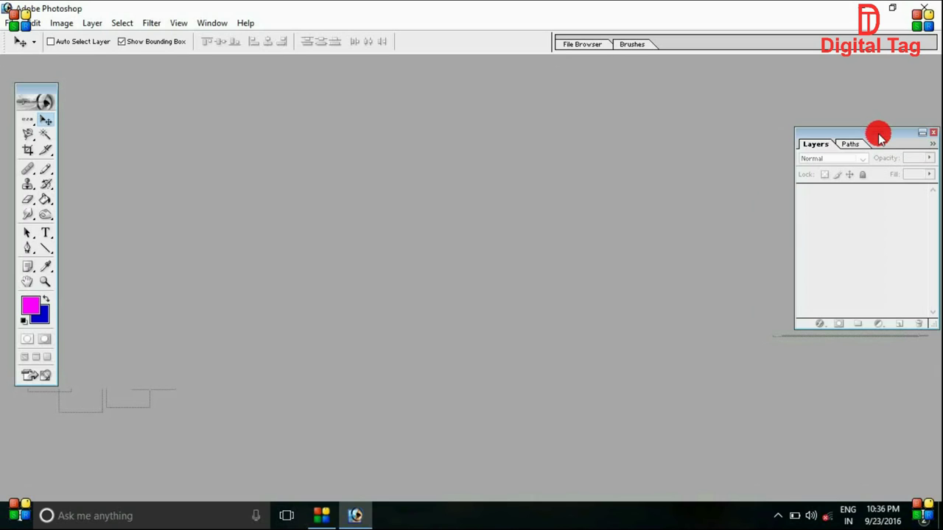
left_click_drag(880, 138, 879, 130)
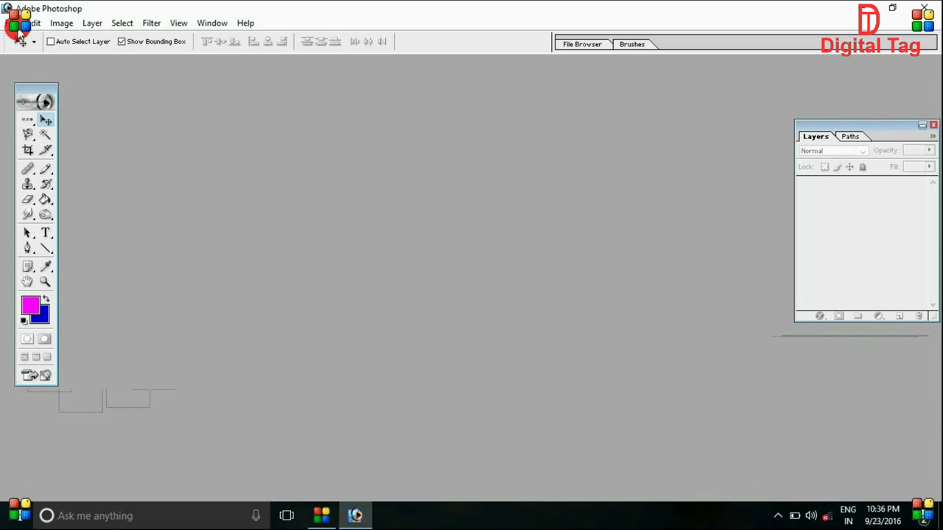
Step: Open canine_cuddles-1920x1200.jpg from the screen saver folder
left_click(10, 27)
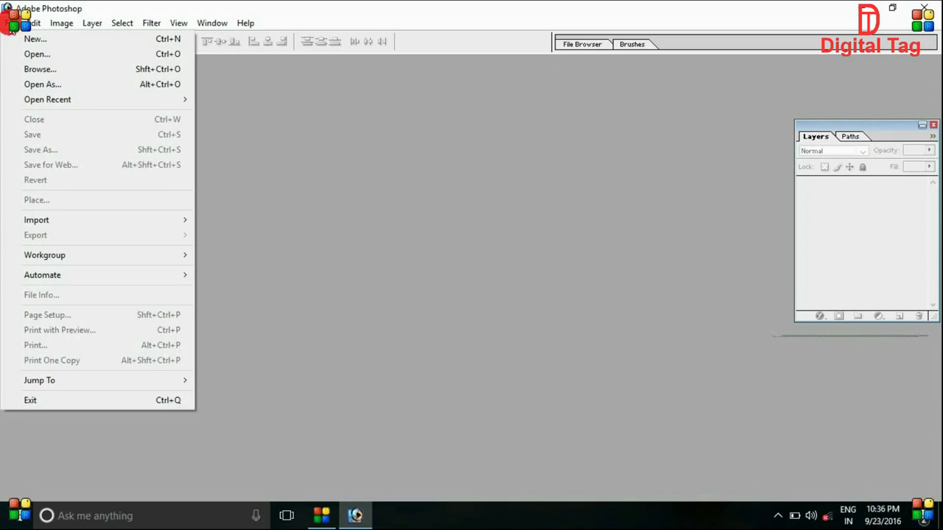
left_click(37, 55)
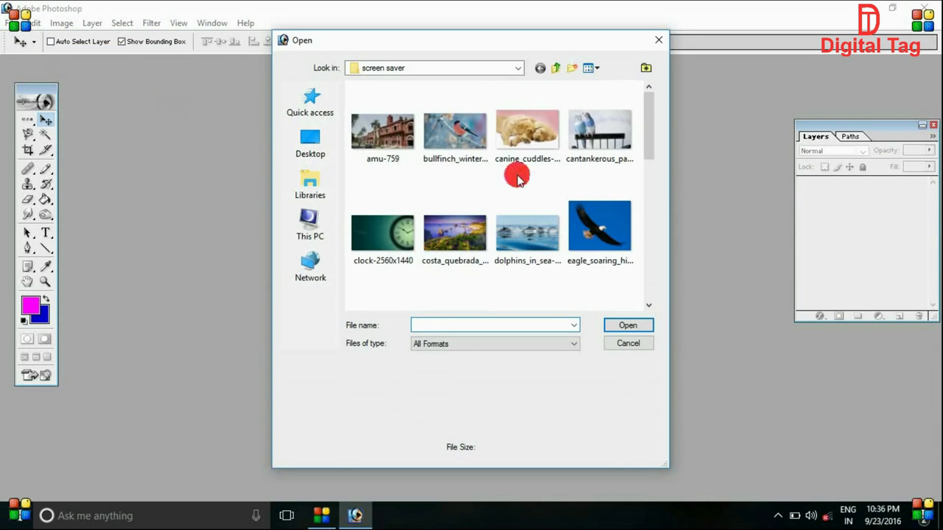
left_click(532, 127)
left_click(618, 326)
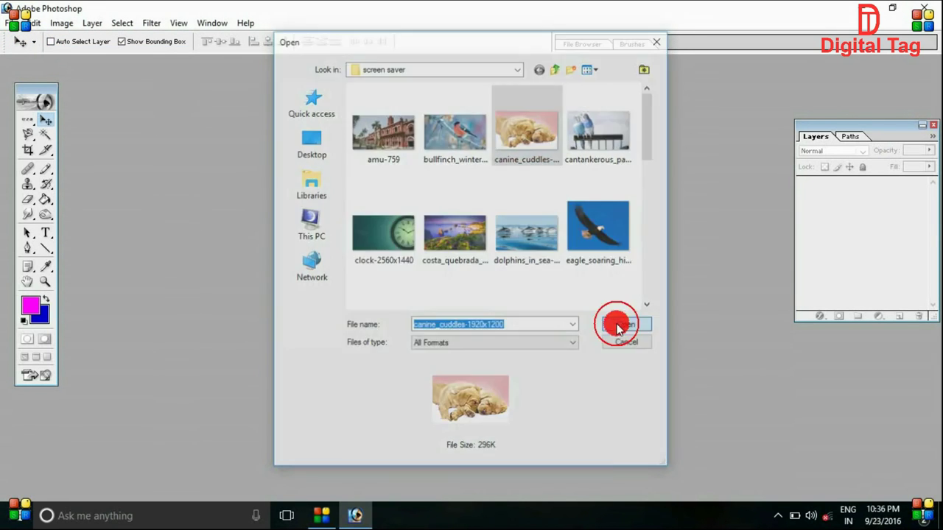
Step: Maximize the puppy photo, then restore it as a floating window further right
left_click_drag(358, 74, 526, 112)
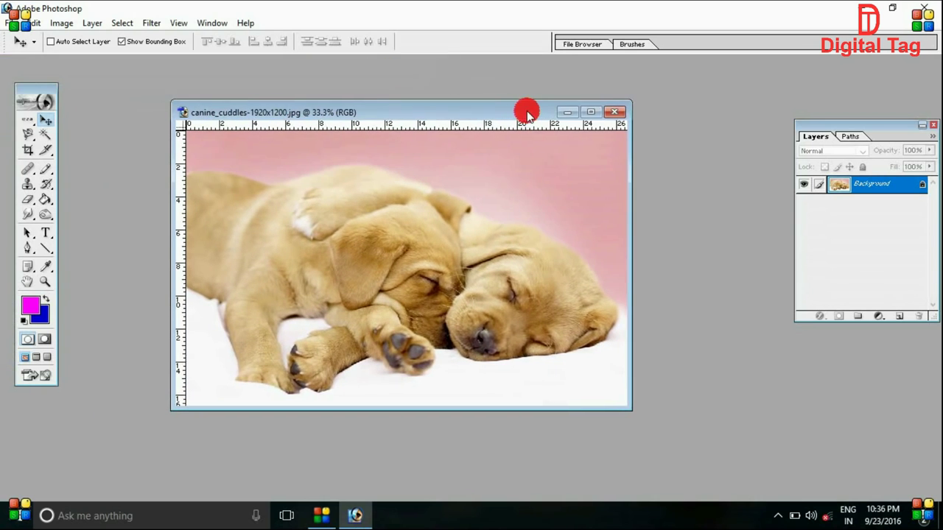
left_click(591, 112)
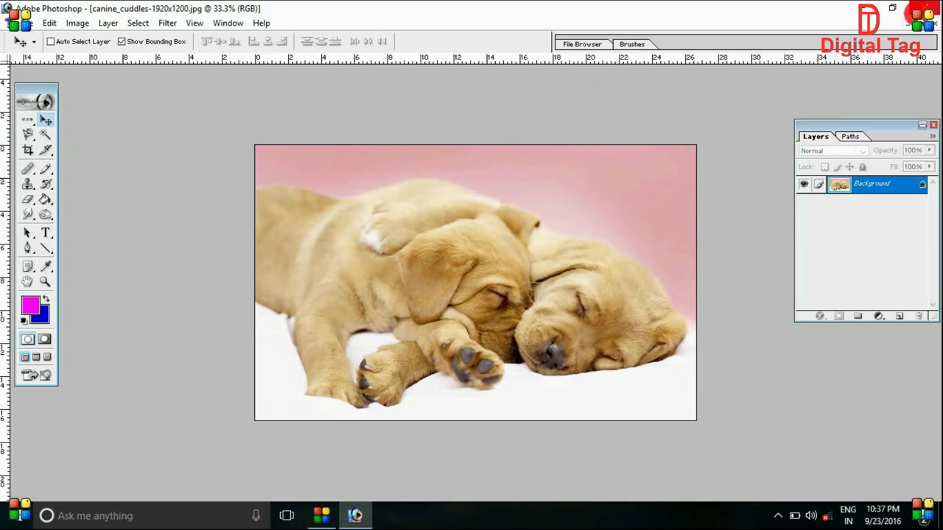
left_click(921, 23)
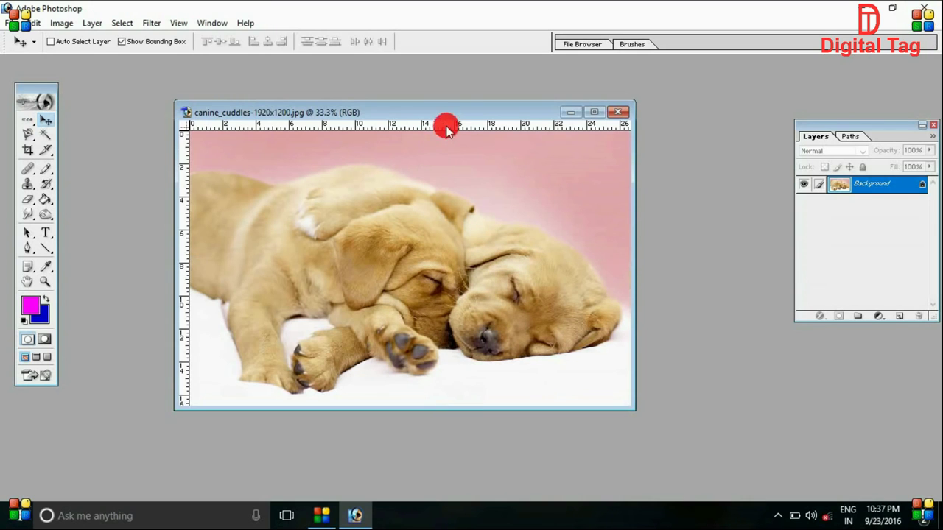
left_click_drag(443, 113, 592, 116)
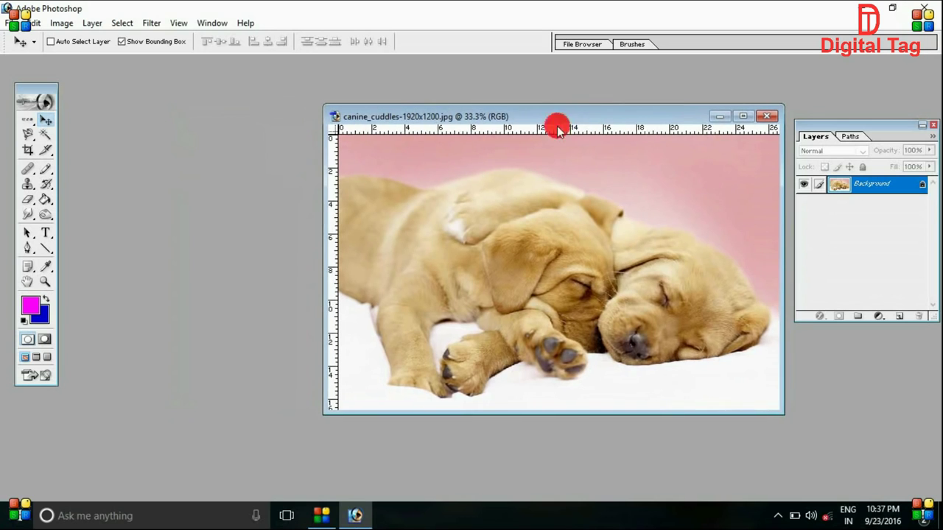
Step: Create a new blank A4 document, 210 × 297 mm at 300 pixels/inch
left_click(13, 23)
left_click(27, 40)
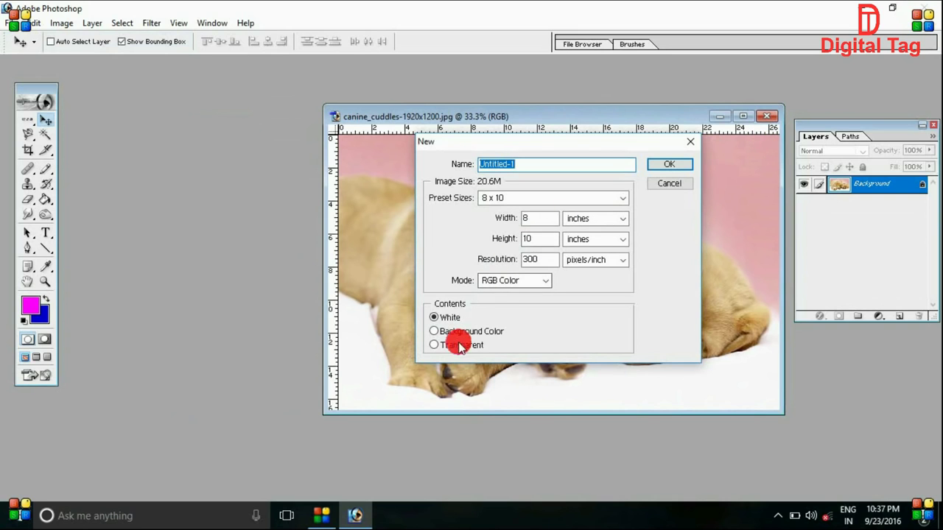
left_click_drag(447, 140, 443, 160)
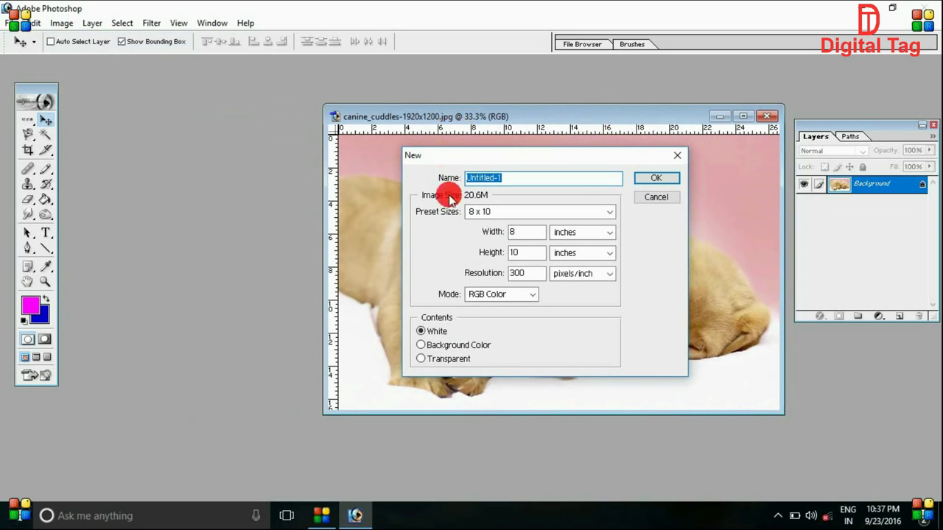
left_click(605, 212)
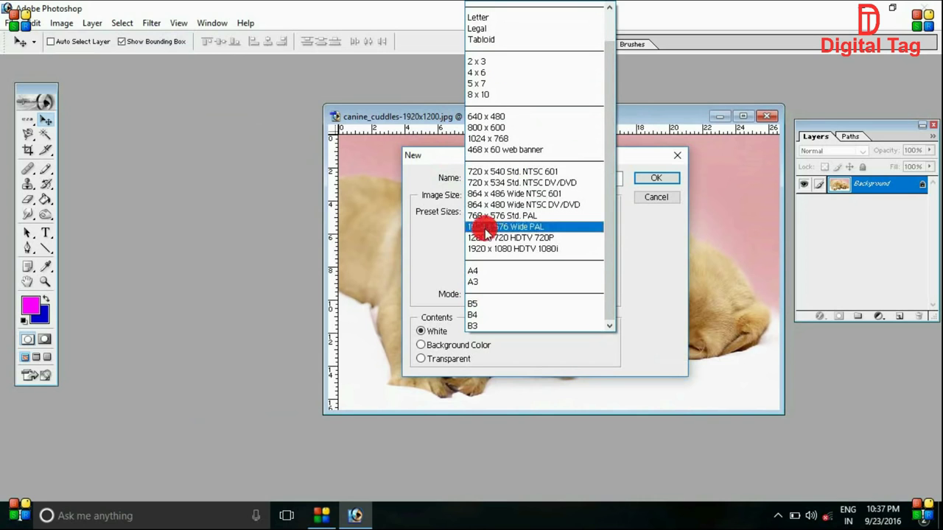
left_click(479, 270)
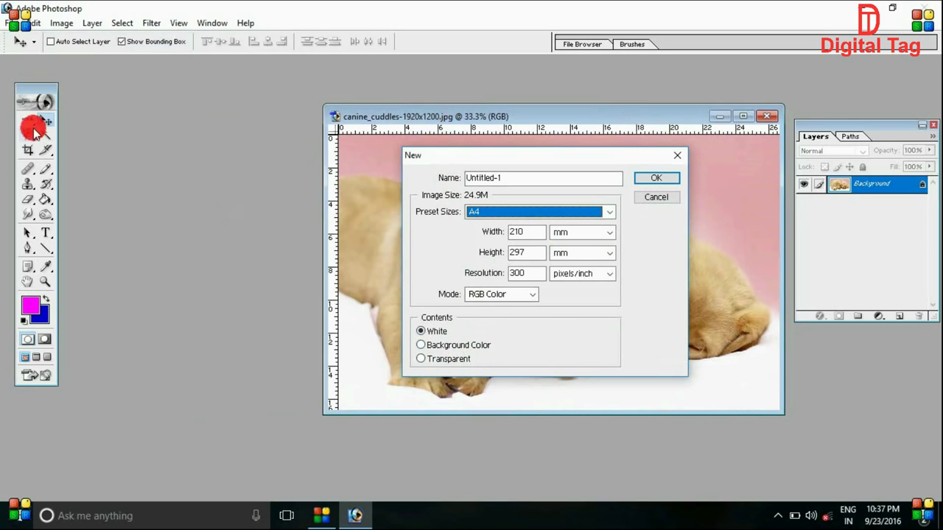
left_click(656, 179)
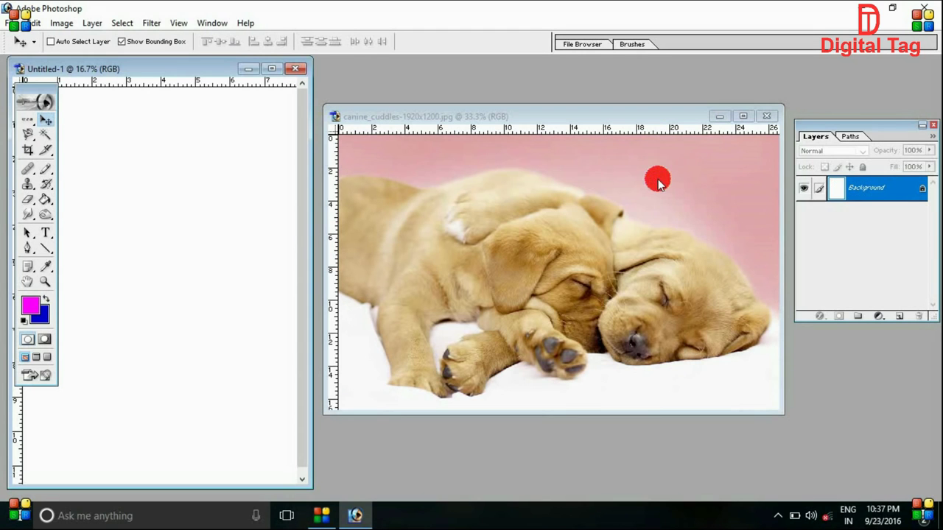
Step: Move the A4 window aside and add an empty Layer 1 to the puppy photo
left_click_drag(225, 64, 262, 72)
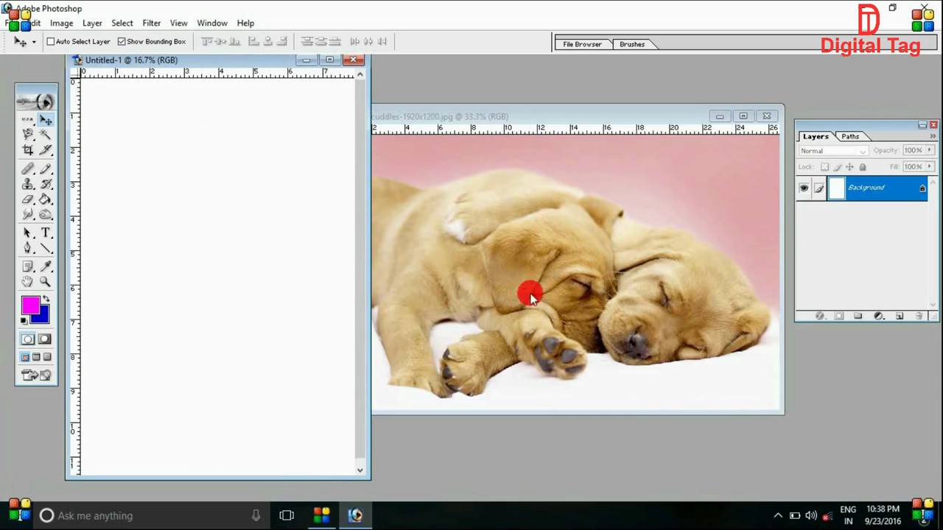
left_click(580, 287)
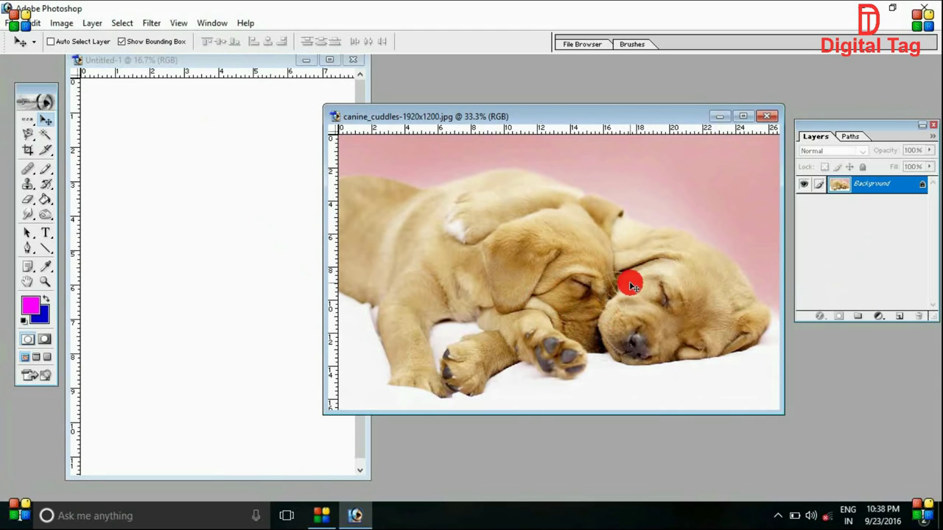
left_click(899, 321)
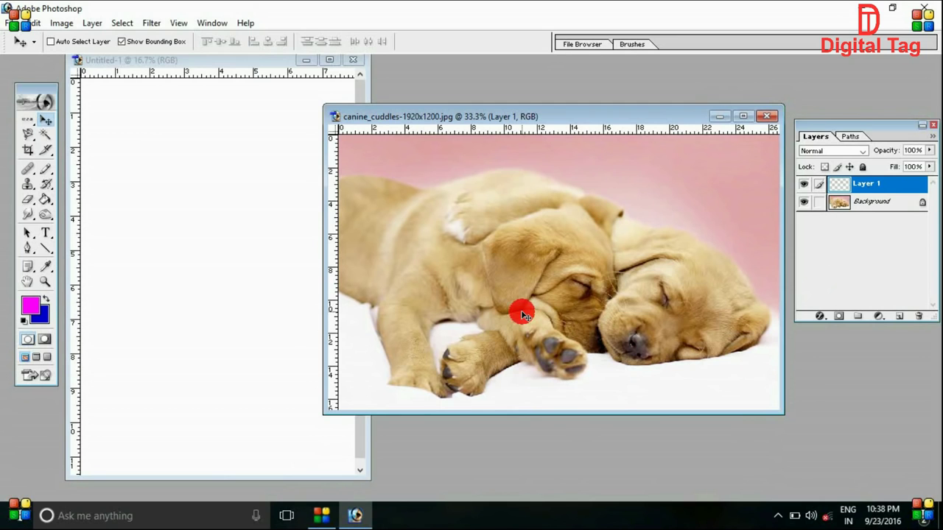
Step: Switch back and forth between the puppy photo and the blank A4 document
left_click(243, 180)
left_click(516, 196)
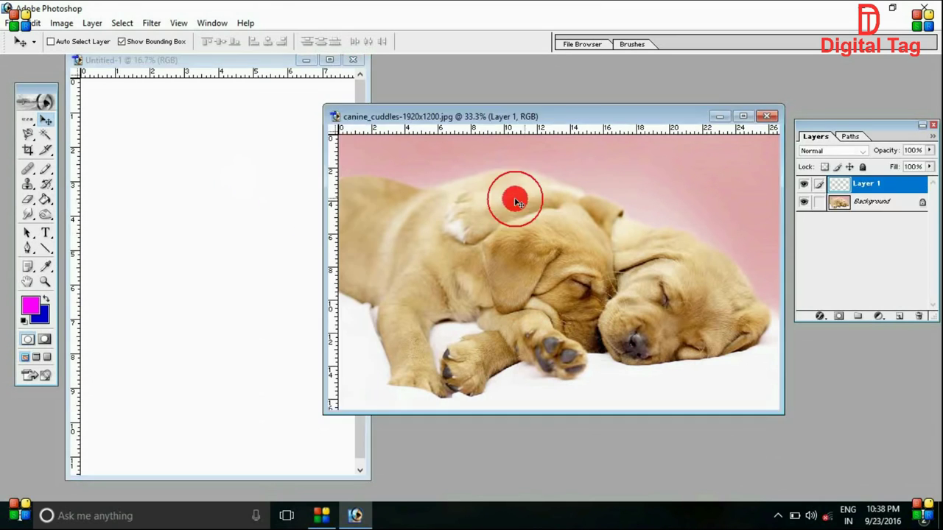
left_click(232, 243)
left_click(577, 287)
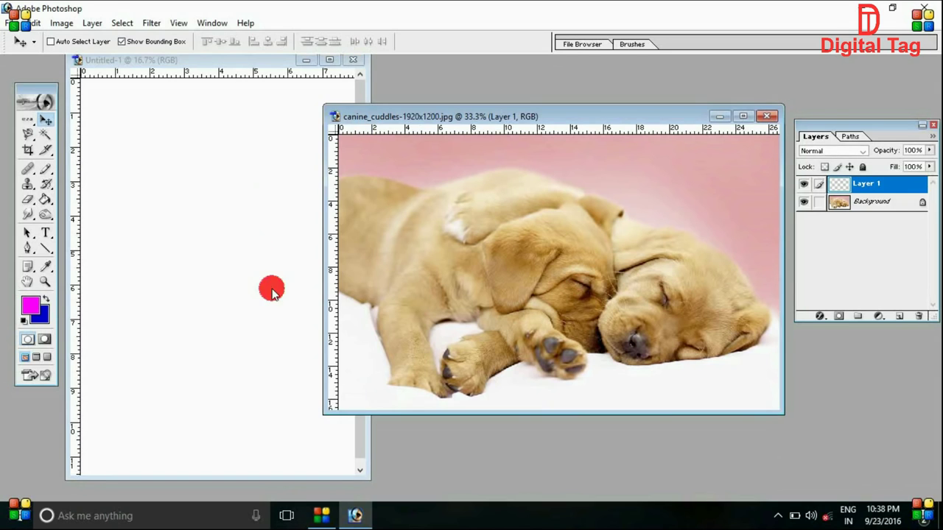
left_click(242, 276)
left_click(436, 287)
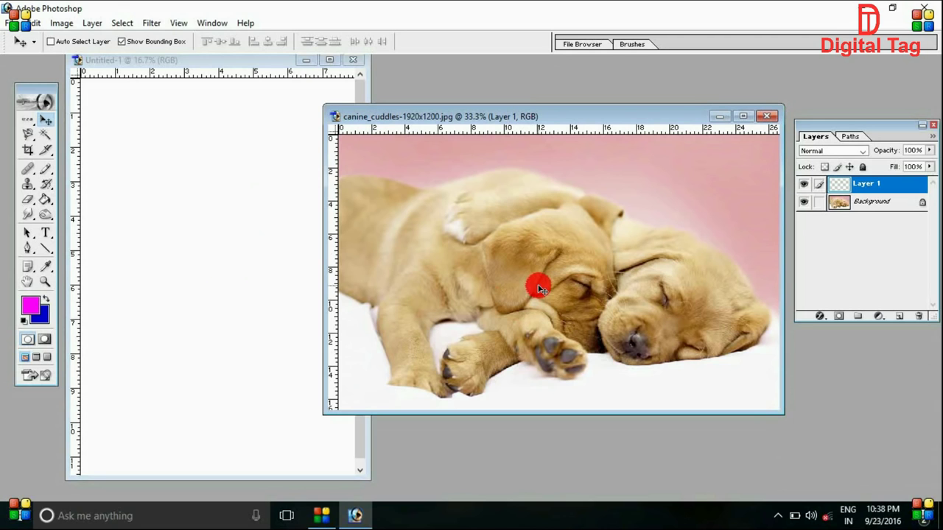
Step: Drag the puppy photo into the A4 document and move it to the page top
left_click_drag(540, 288, 184, 227)
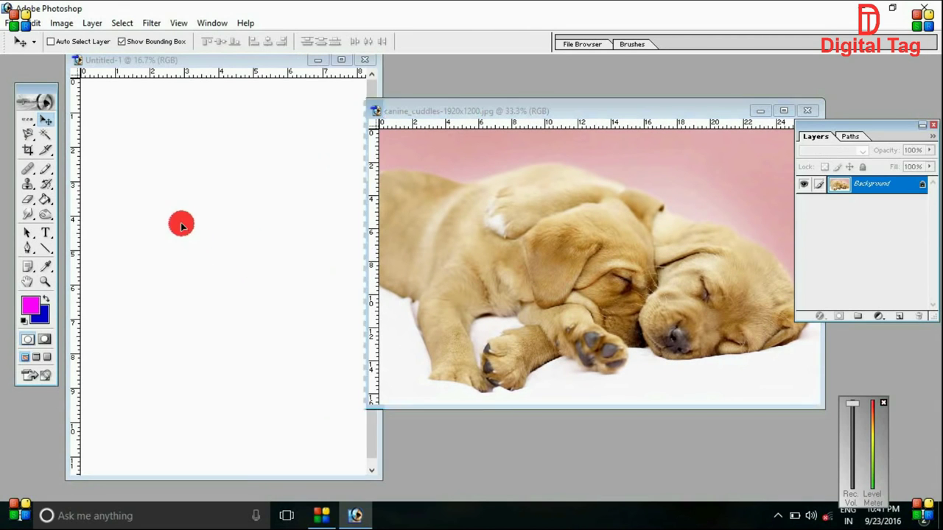
left_click_drag(183, 226, 212, 233)
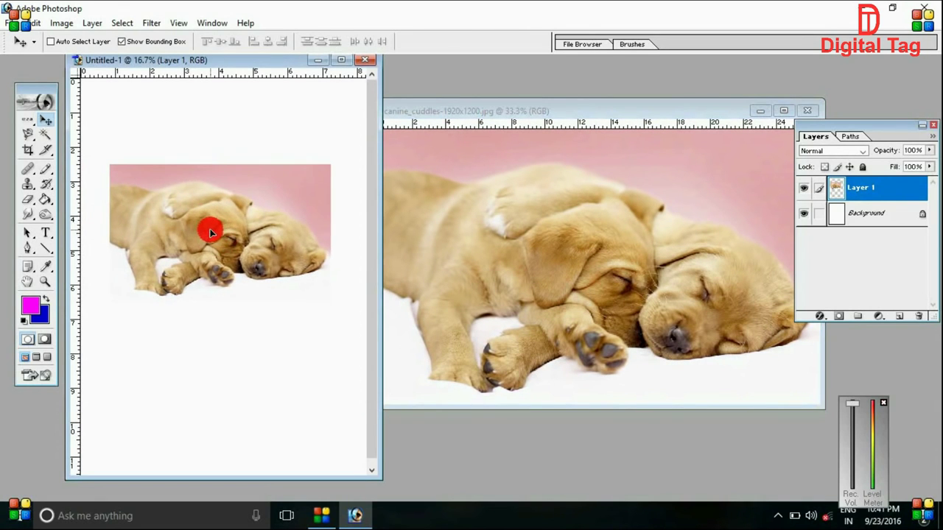
left_click(347, 59)
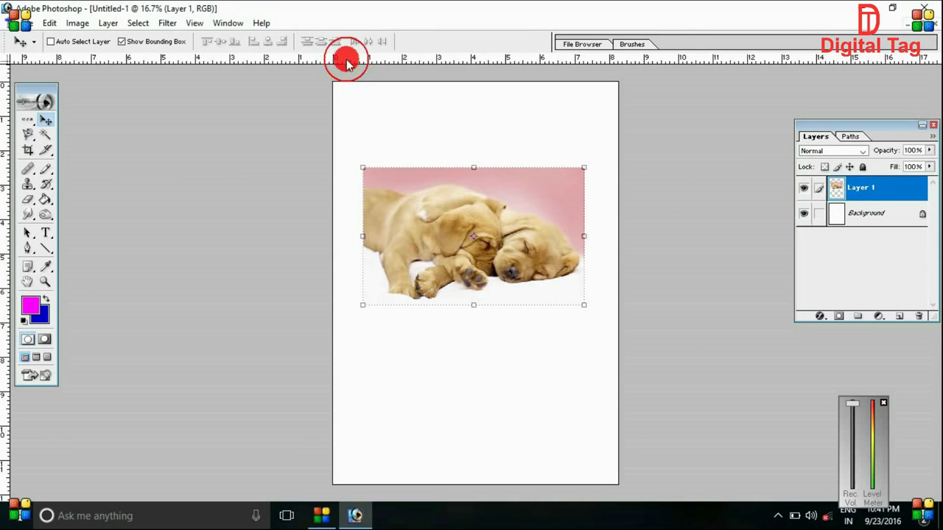
left_click_drag(499, 241, 483, 160)
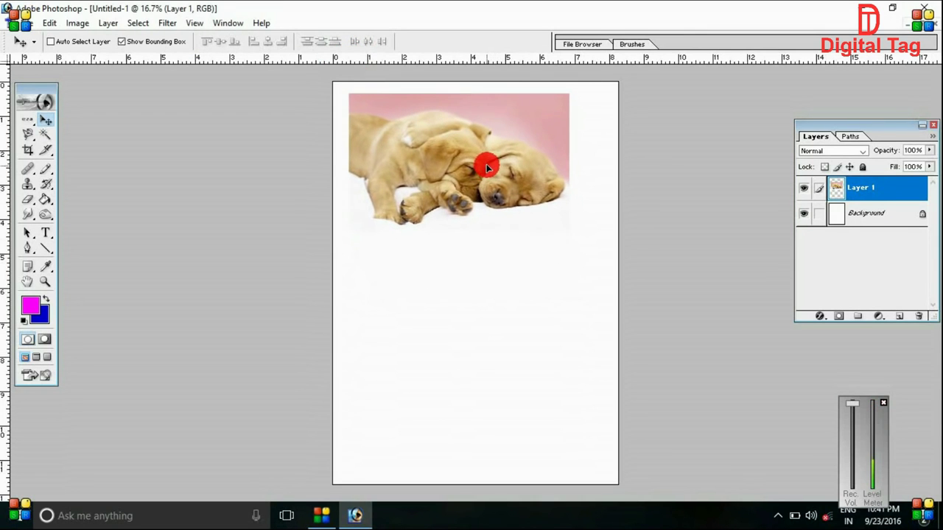
Step: Shift the puppy picture slightly right and restore the A4 window beside the source photo
left_click(925, 28)
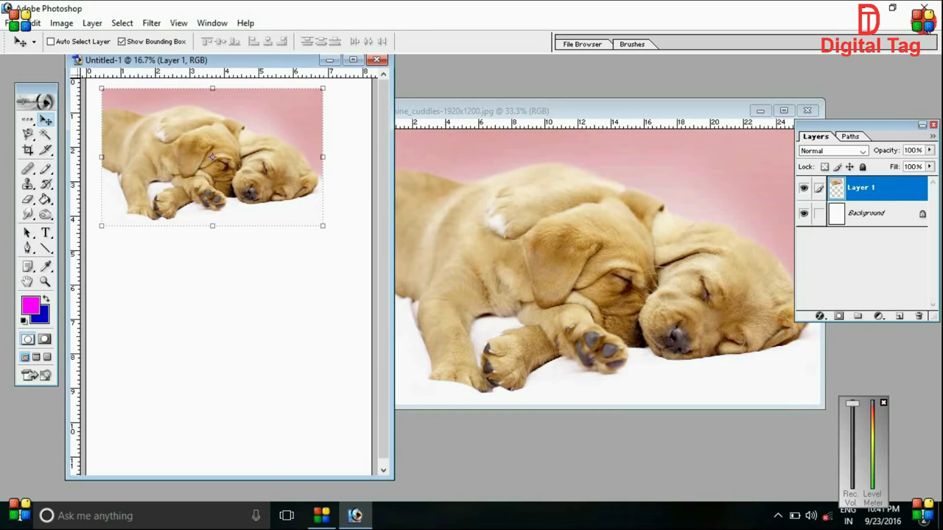
left_click(378, 188)
left_click_drag(237, 155, 262, 155)
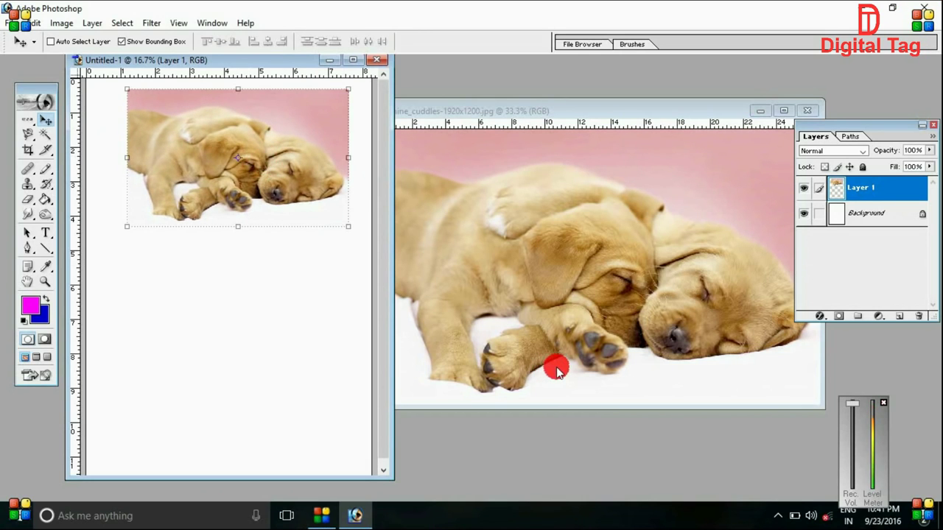
left_click(353, 60)
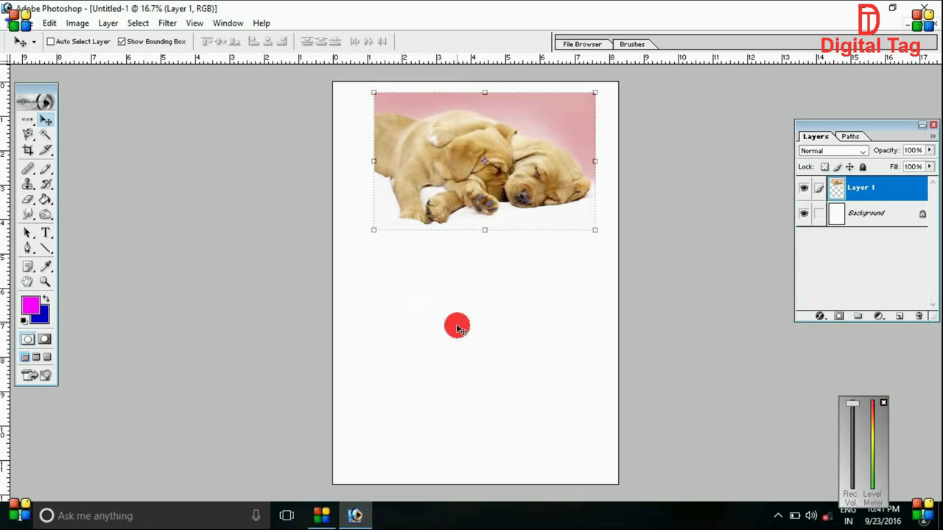
left_click(892, 8)
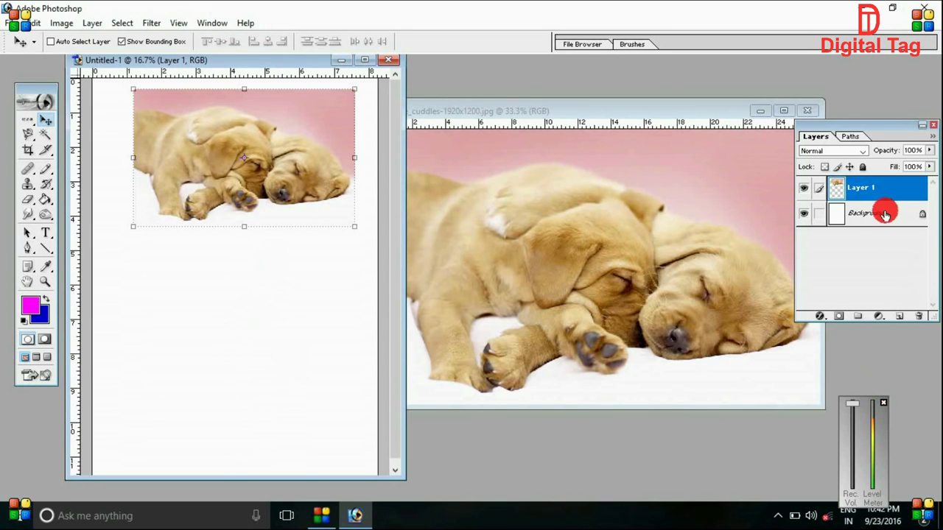
Step: Minimize the puppy photo and open the parakeets photo beside the A4 page
left_click(761, 111)
double_click(491, 232)
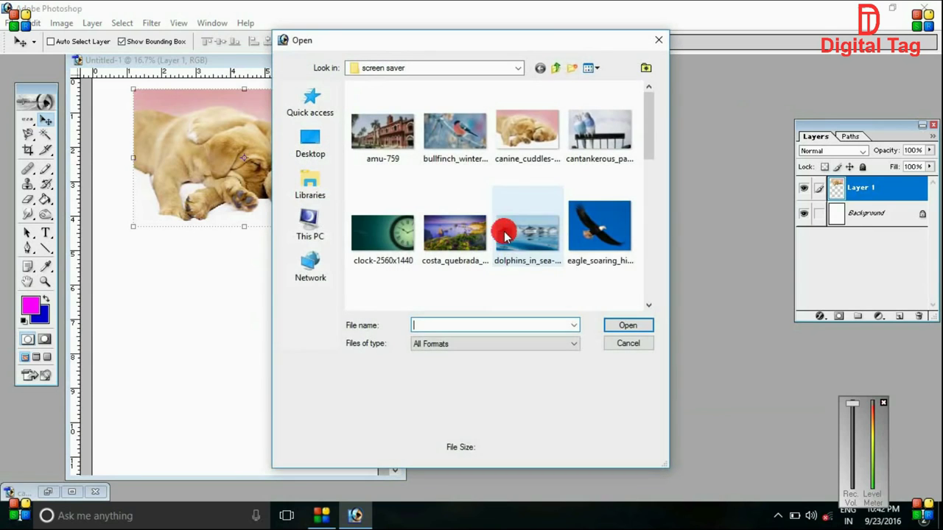
double_click(602, 137)
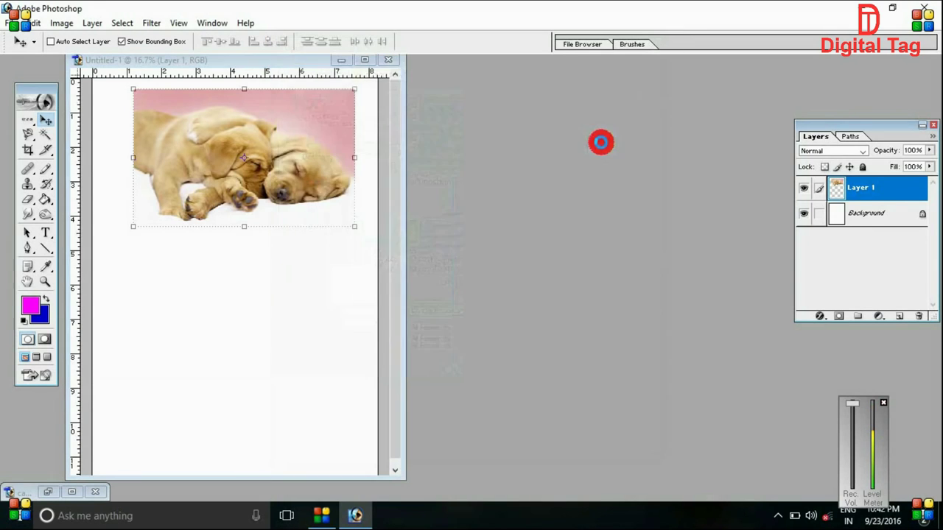
left_click_drag(276, 80, 661, 98)
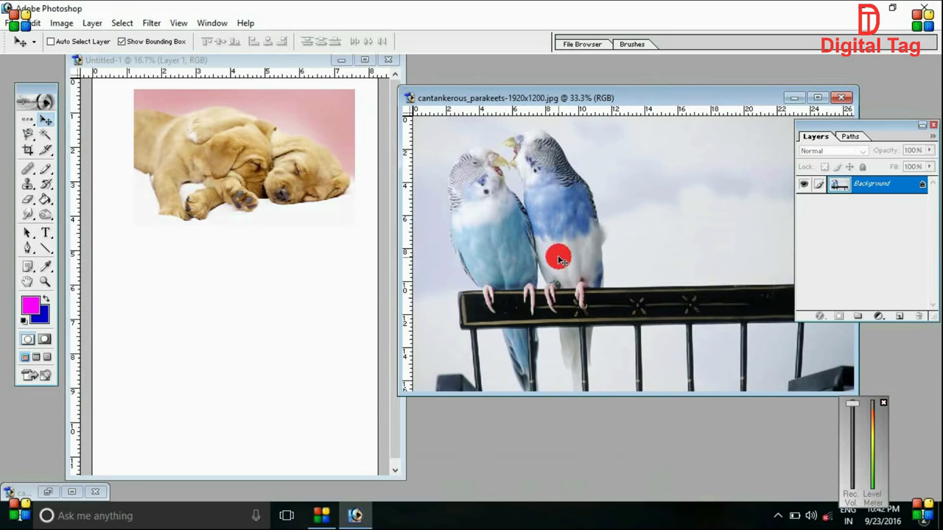
Step: Copy the parakeets onto the A4 page as Layer 2, close their window, and reopen the Open dialog
mouse_move(559, 260)
left_mouse_down()
mouse_move(212, 335)
mouse_move(203, 315)
left_mouse_up()
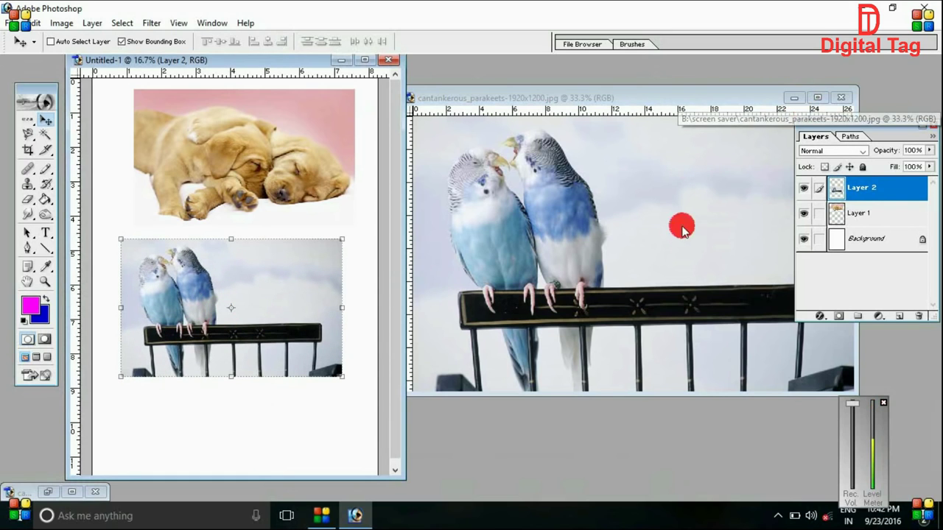
left_click(838, 99)
double_click(543, 217)
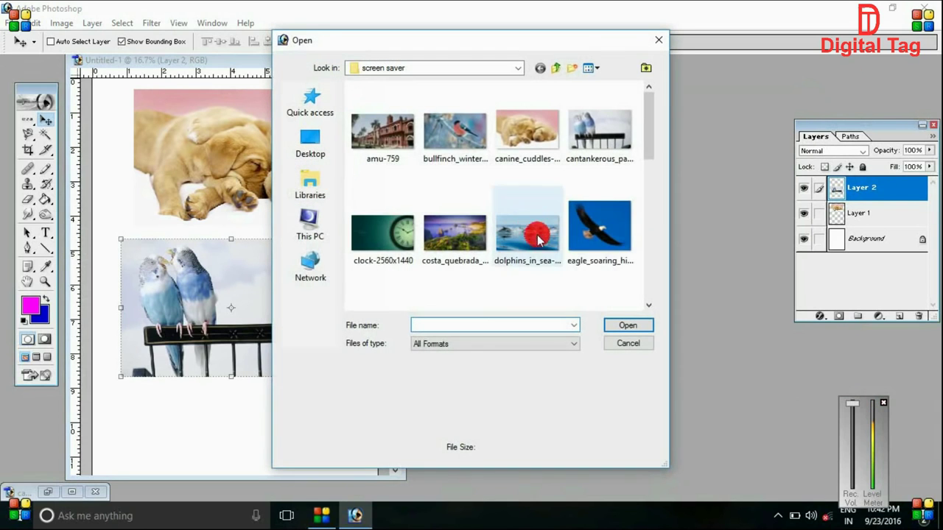
left_click_drag(649, 154, 648, 211)
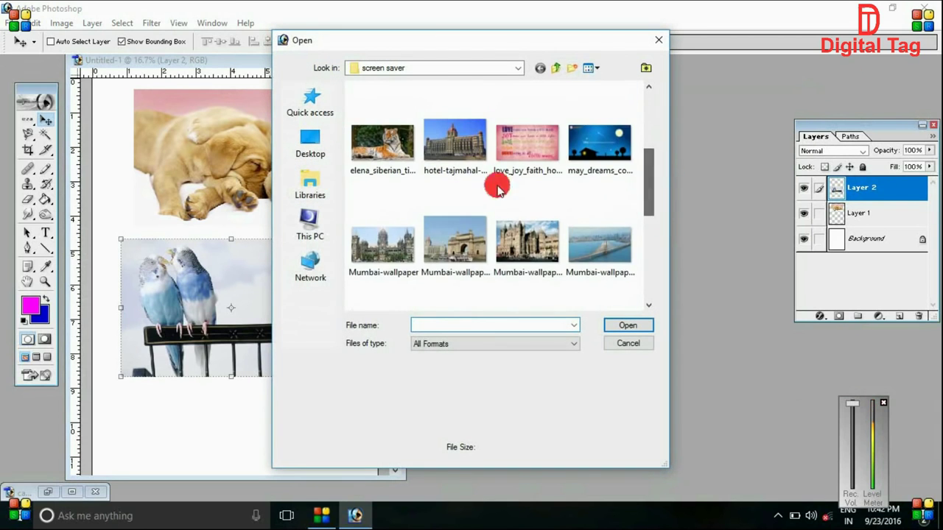
Step: Open elena_siberian_tigress and drag it onto the A4 page as Layer 3
double_click(385, 147)
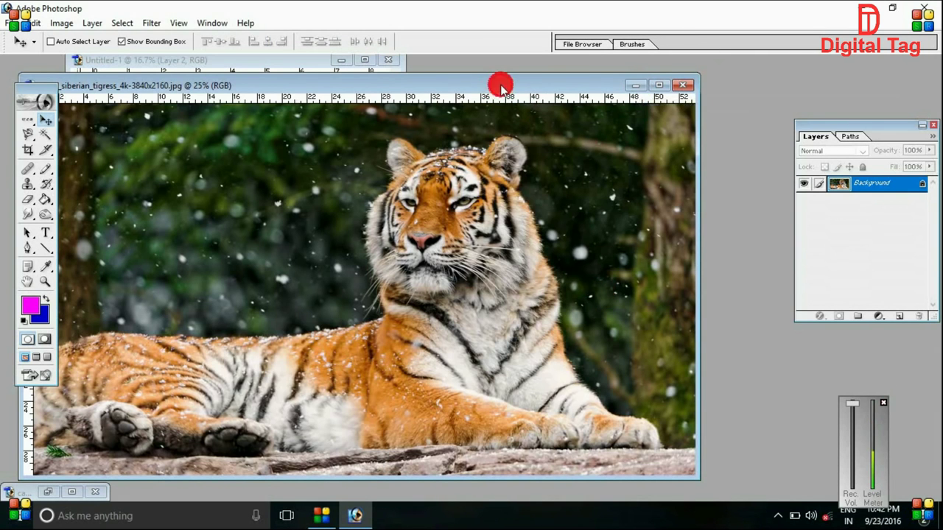
left_click_drag(501, 86, 859, 51)
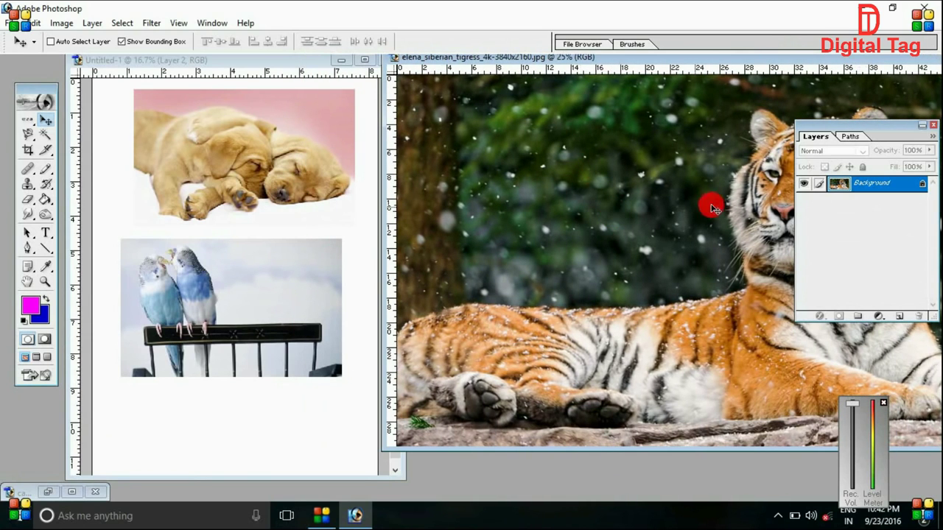
left_click_drag(445, 347, 231, 351)
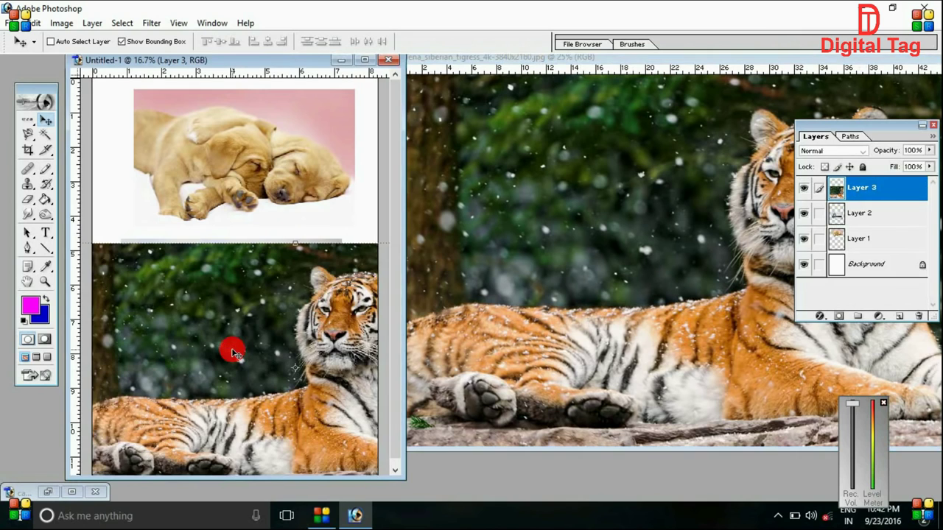
left_click(365, 59)
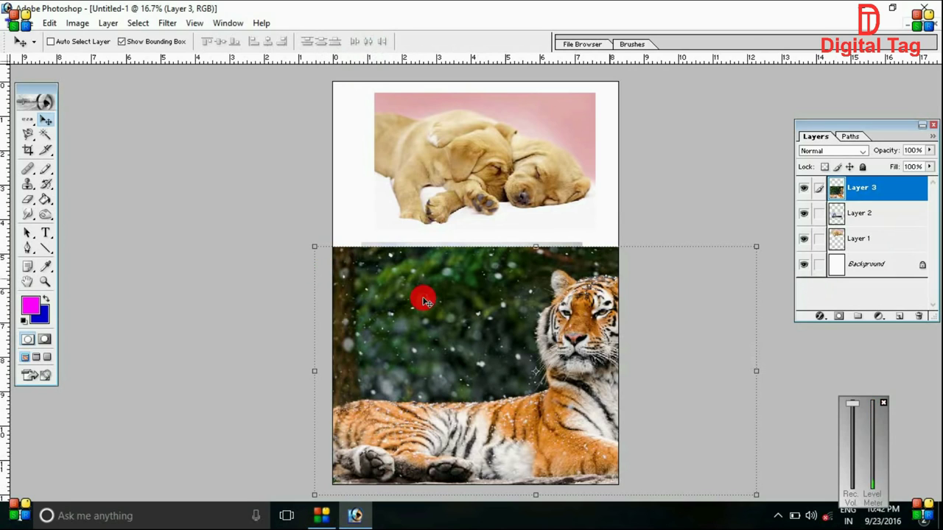
Step: Shrink the tiger to 38.8% × 46.4% and place it at the page bottom under the parakeets
mouse_move(312, 246)
left_mouse_down()
mouse_move(420, 284)
mouse_move(526, 337)
mouse_move(582, 379)
left_mouse_up()
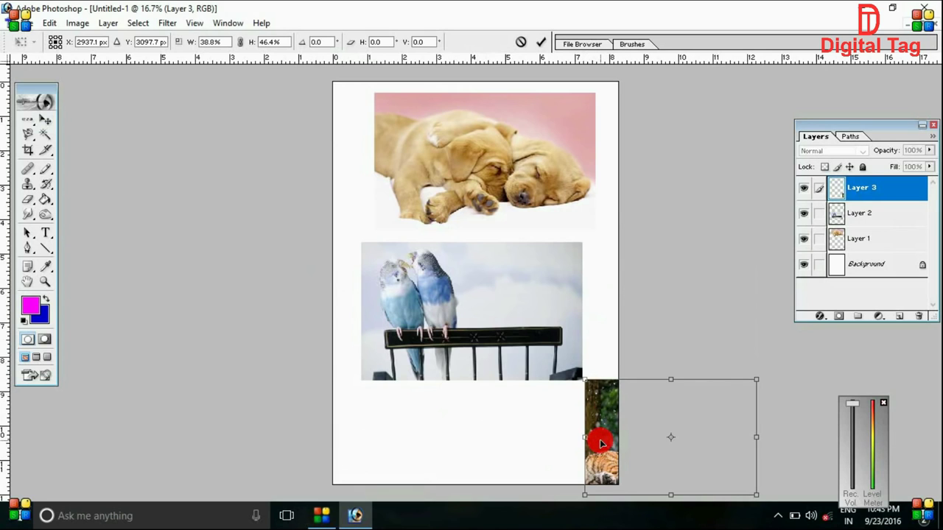
mouse_move(602, 442)
left_mouse_down()
mouse_move(529, 421)
mouse_move(406, 499)
mouse_move(404, 417)
mouse_move(395, 414)
mouse_move(405, 424)
left_mouse_up()
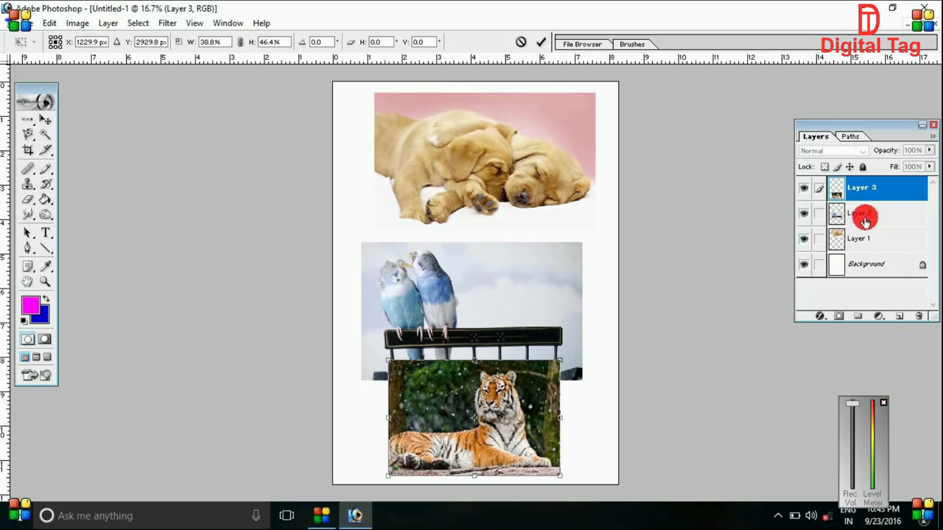
mouse_move(498, 416)
left_mouse_down()
mouse_move(500, 403)
mouse_move(493, 412)
left_mouse_up()
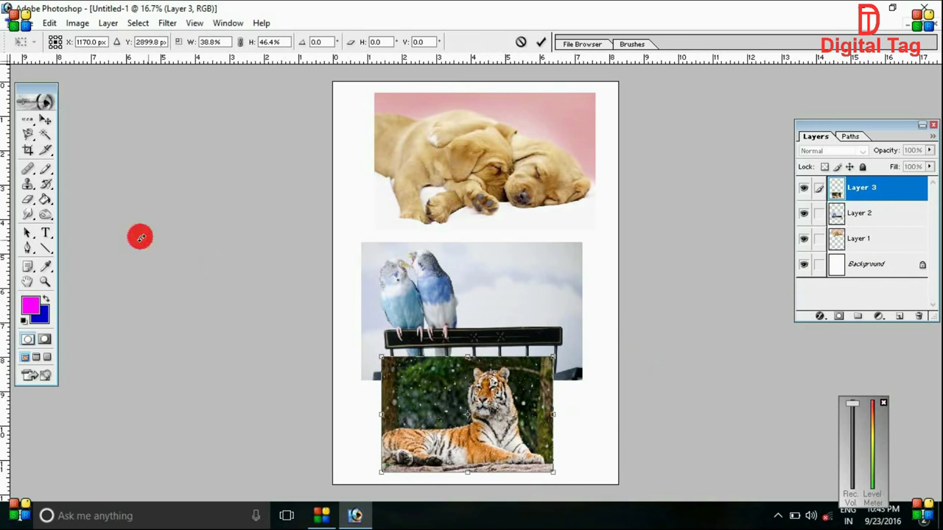
left_click(46, 118)
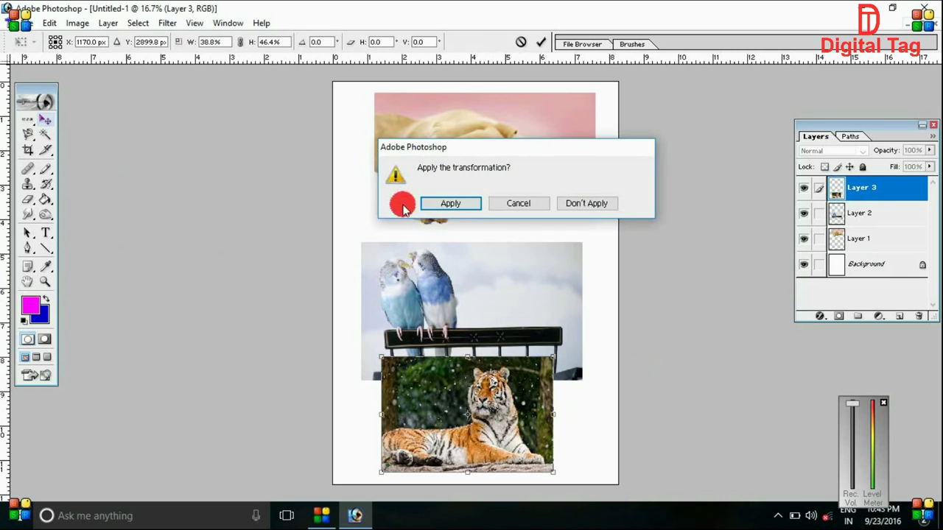
left_click(447, 204)
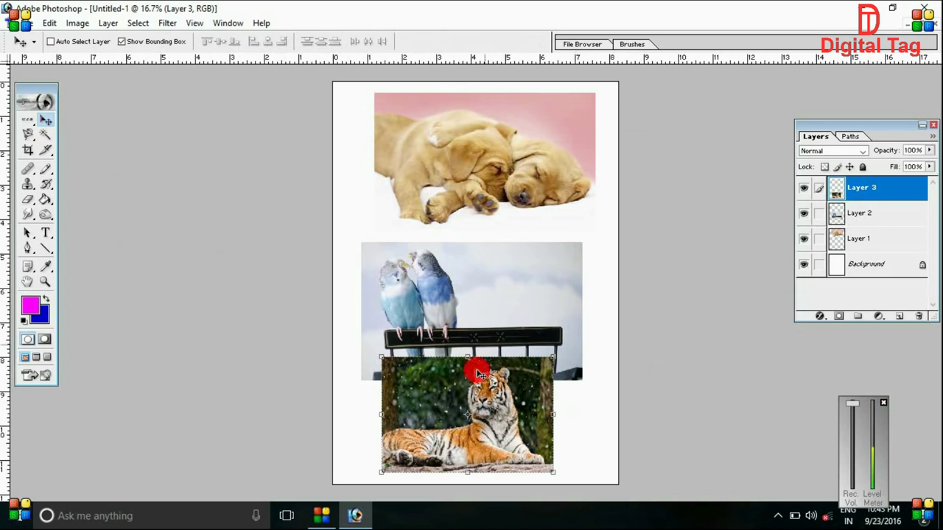
Step: Select Layer 1 and fine-tune the puppies picture's position
left_click(803, 267)
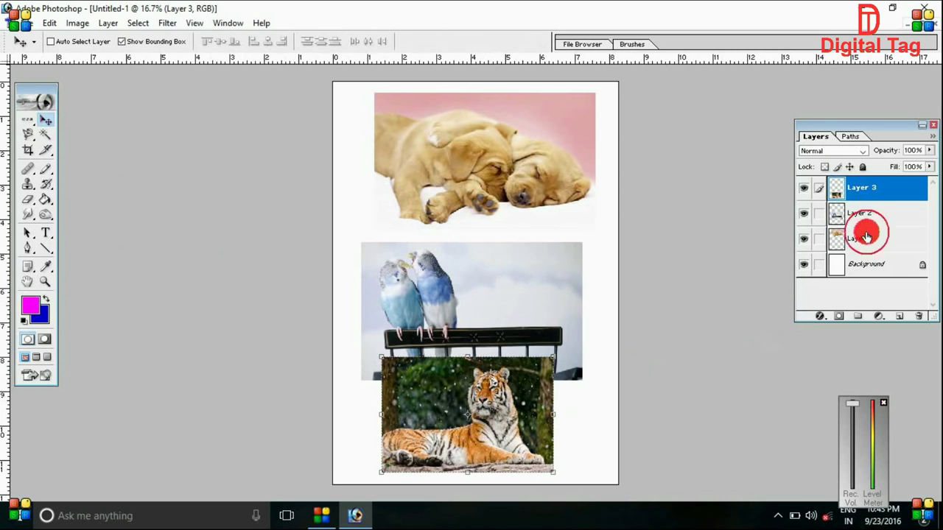
left_click(867, 237)
mouse_move(488, 305)
left_mouse_down()
mouse_move(473, 326)
mouse_move(484, 304)
left_mouse_up()
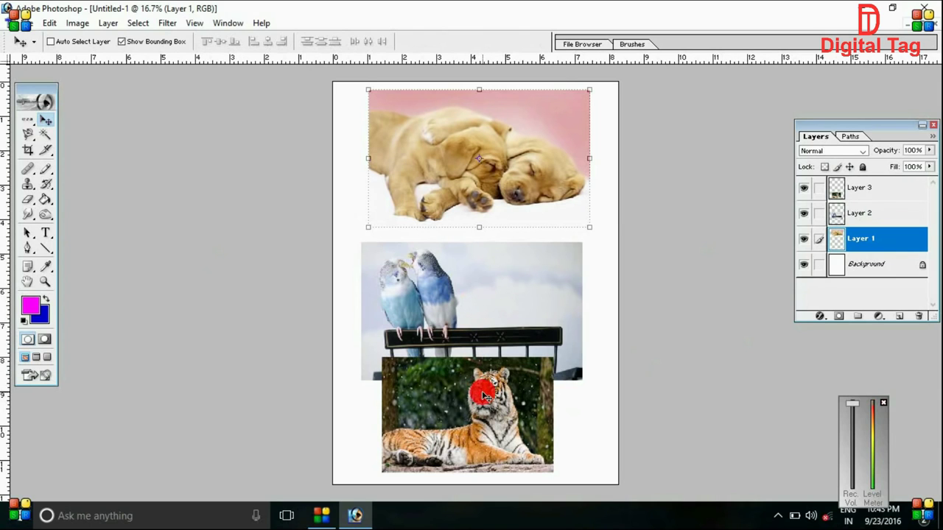
left_click_drag(483, 380, 479, 398)
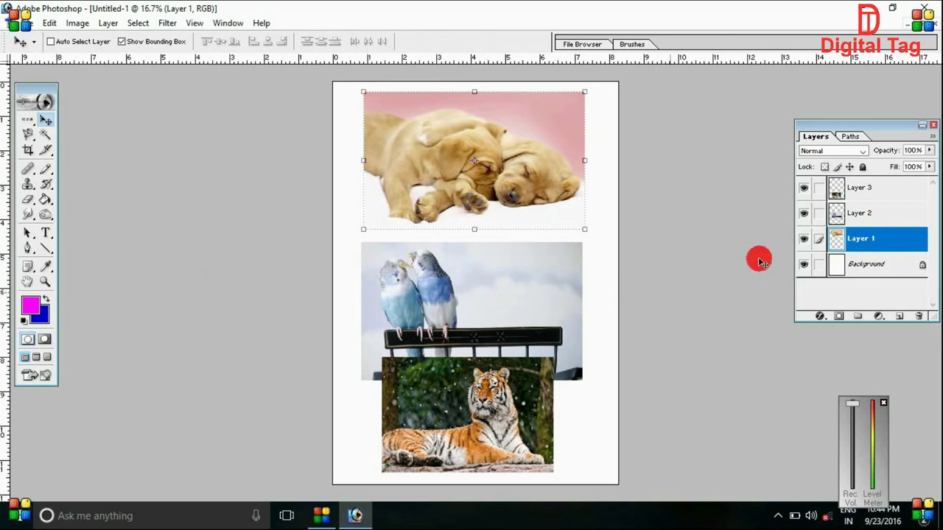
Step: Raise the parakeets just under the puppies and shift the tiger left and down
left_click(866, 213)
left_click_drag(507, 316, 506, 301)
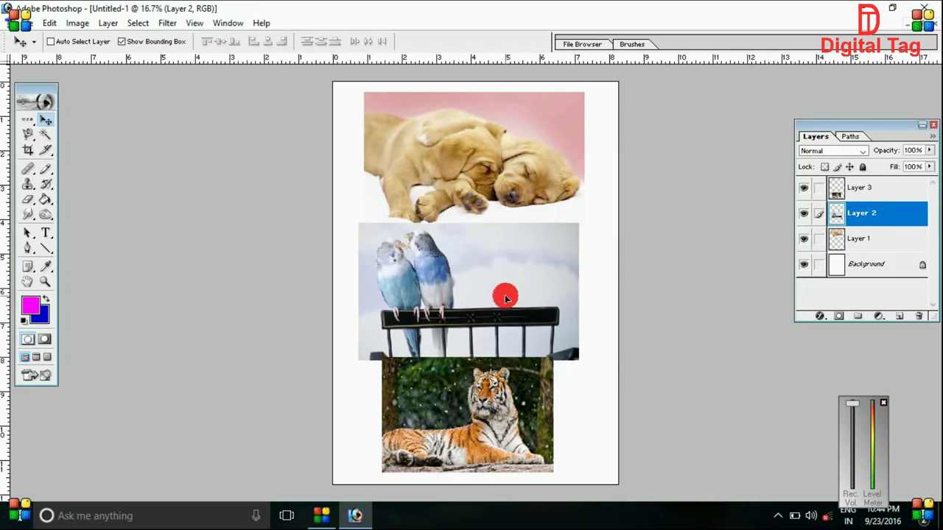
left_click(870, 188)
mouse_move(509, 400)
left_mouse_down()
mouse_move(492, 442)
mouse_move(494, 429)
left_mouse_up()
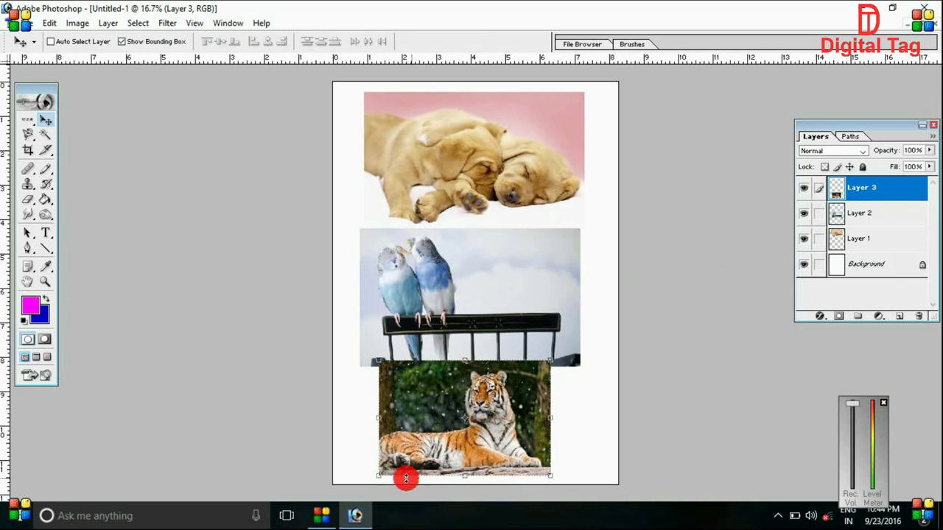
Step: Resize the tiger picture to 110% × 93.4% under the parakeets at the page bottom and apply
left_click_drag(379, 476, 423, 445)
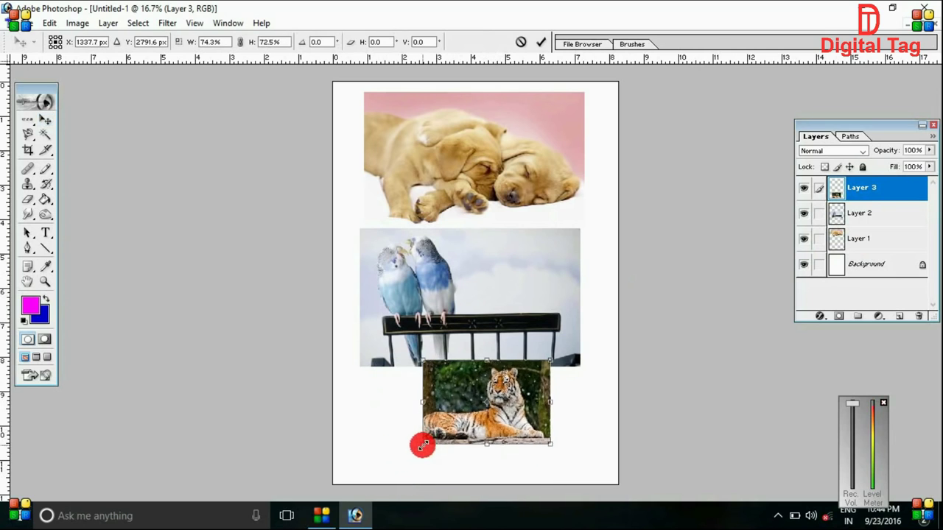
left_click_drag(423, 445, 427, 447)
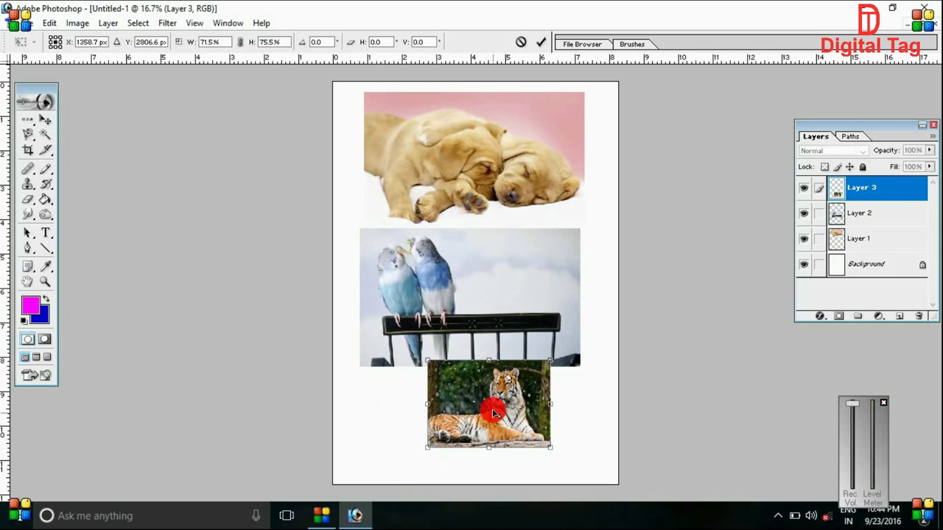
left_click_drag(458, 392, 431, 414)
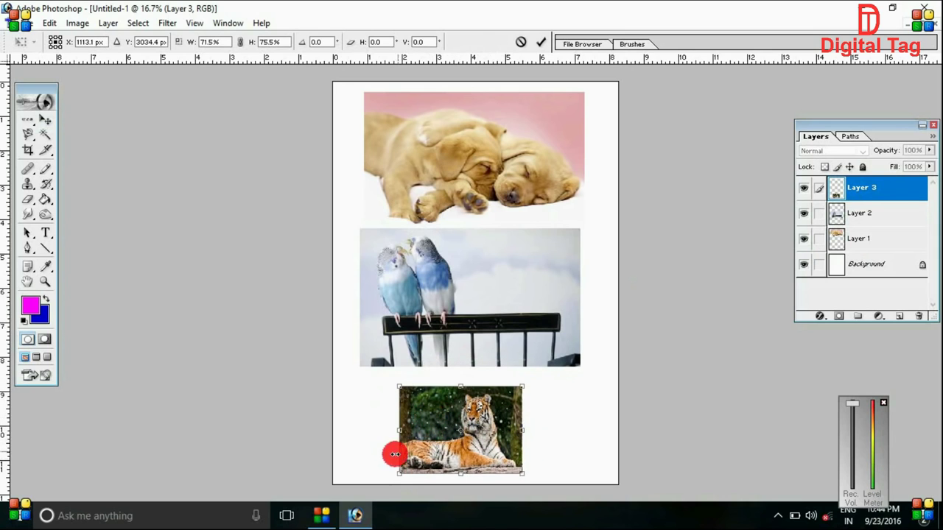
mouse_move(396, 471)
left_mouse_down()
mouse_move(465, 417)
mouse_move(378, 480)
left_mouse_up()
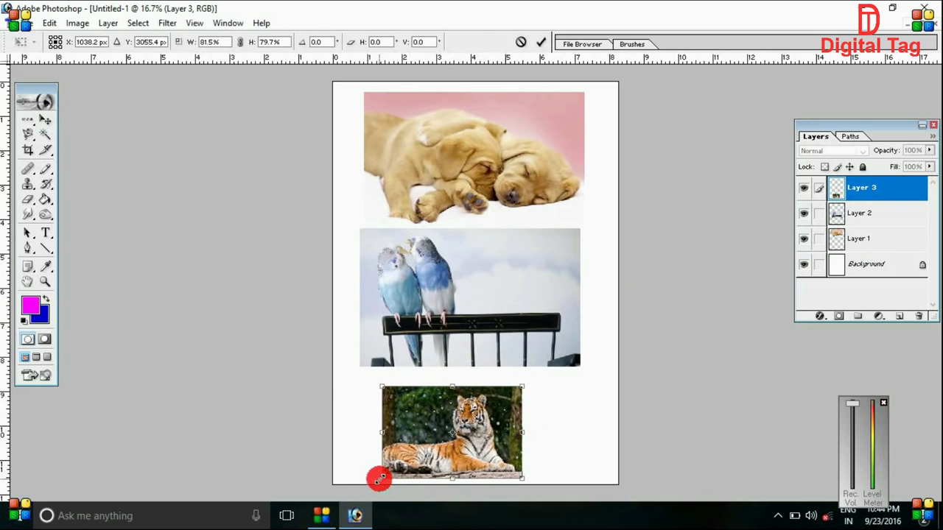
mouse_move(522, 388)
left_mouse_down()
mouse_move(631, 270)
mouse_move(583, 288)
mouse_move(573, 388)
mouse_move(580, 377)
mouse_move(571, 373)
left_mouse_up()
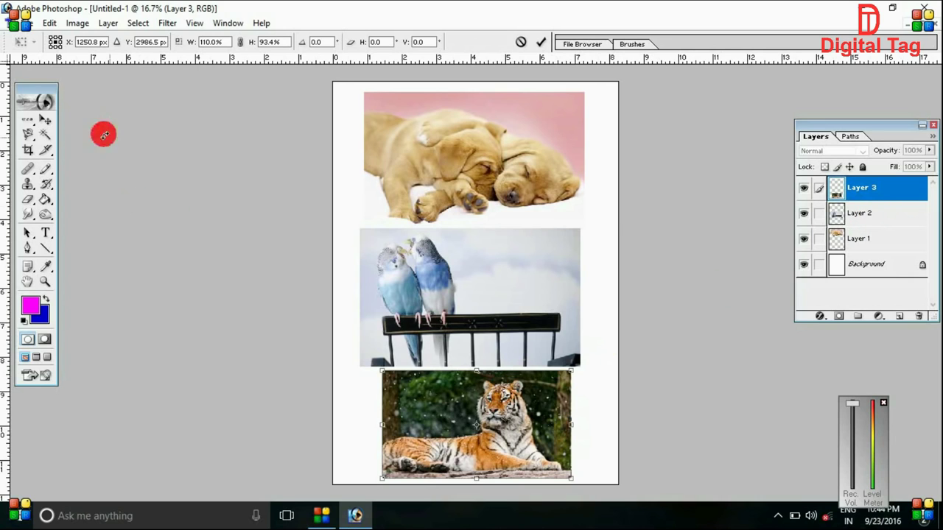
left_click(45, 118)
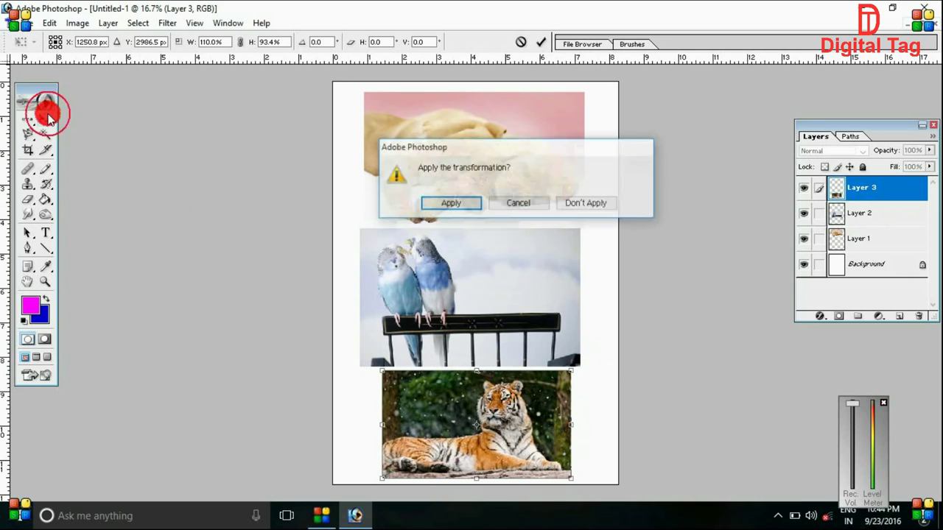
left_click(453, 204)
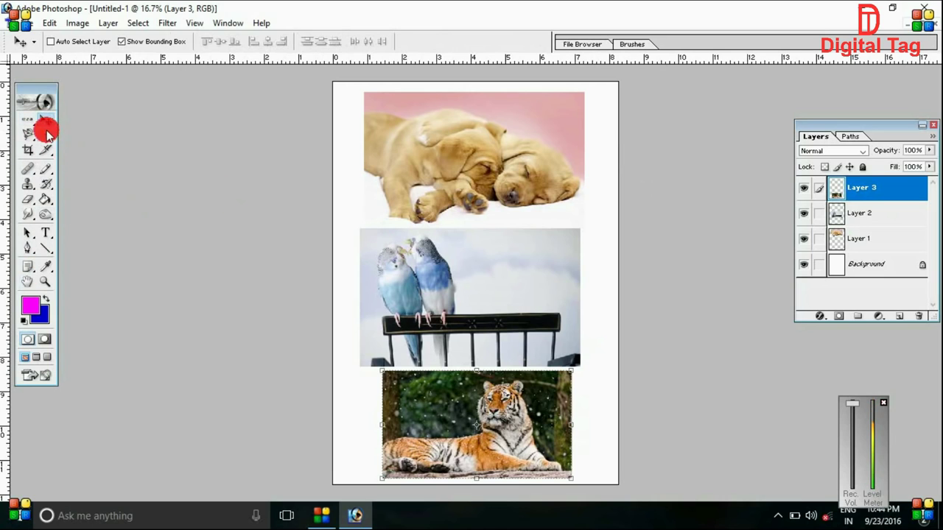
Step: Close the tiger source photo after dismissing the locked-layer error, and centre the floating collage window
left_click(921, 25)
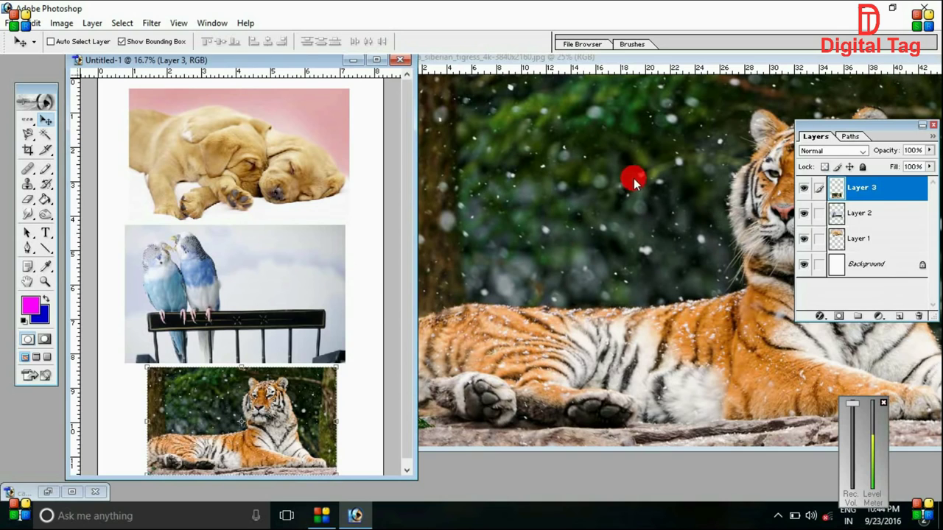
left_click(536, 225)
left_click_drag(546, 165, 574, 59)
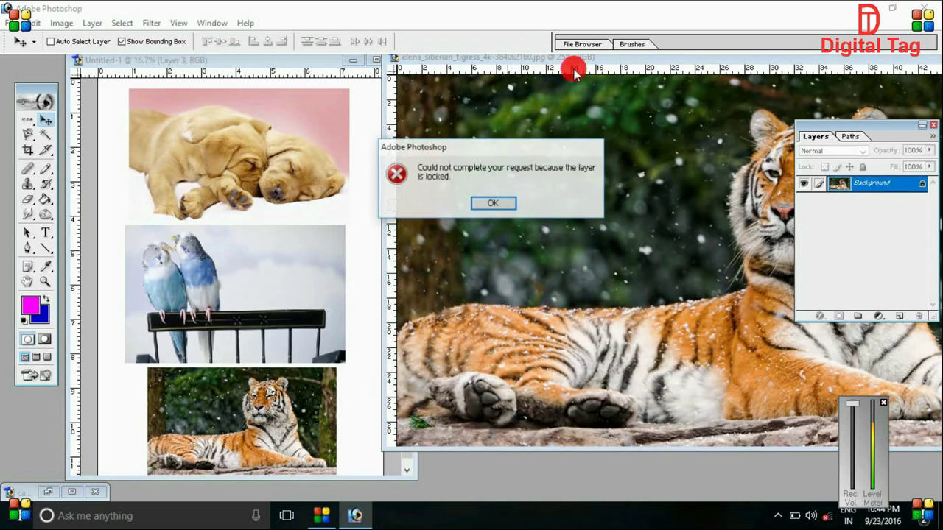
left_click(488, 211)
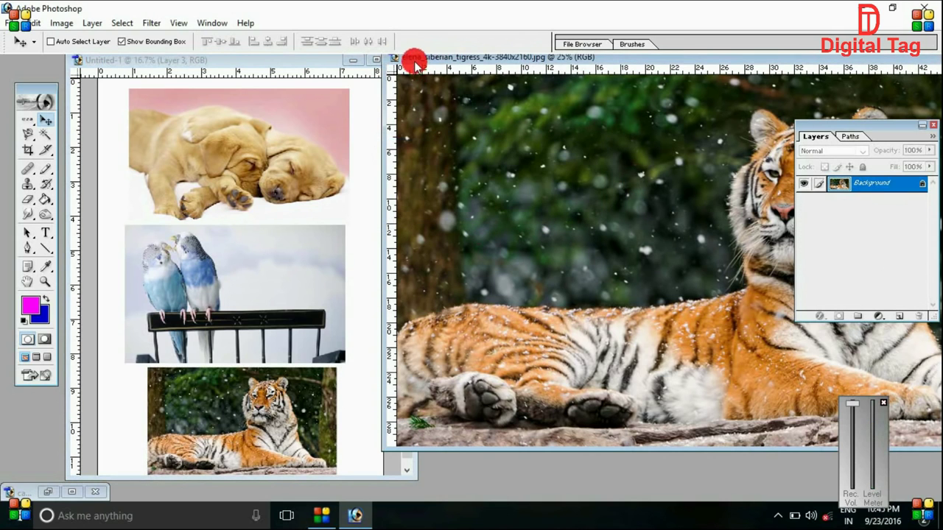
left_click_drag(415, 59, 146, 144)
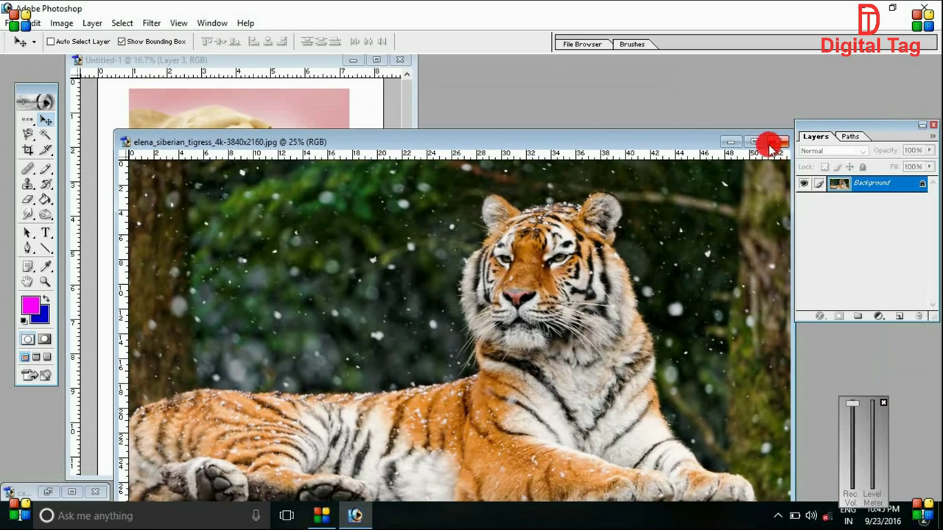
left_click(779, 141)
mouse_move(311, 62)
left_mouse_down()
mouse_move(466, 88)
mouse_move(578, 61)
left_mouse_up()
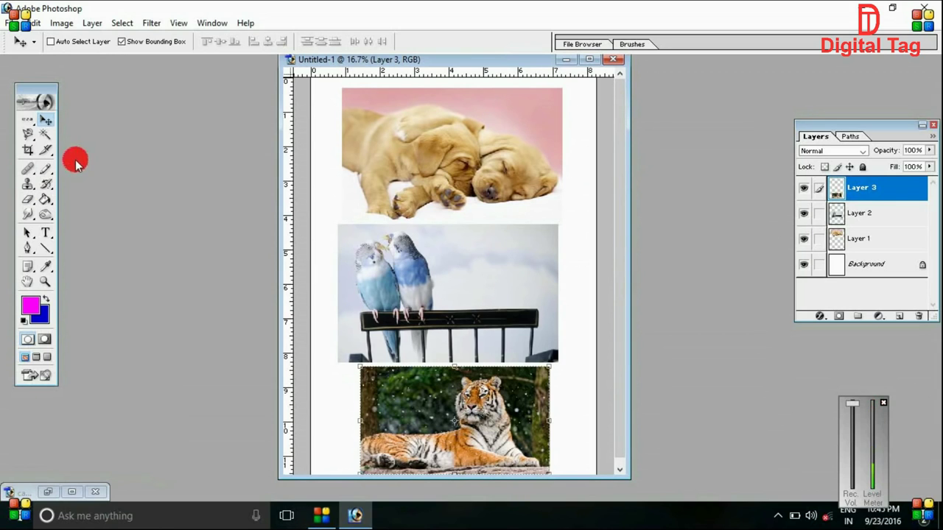
Step: Browse the marquee and lasso variants and select the Rectangular Marquee tool
left_click(32, 128)
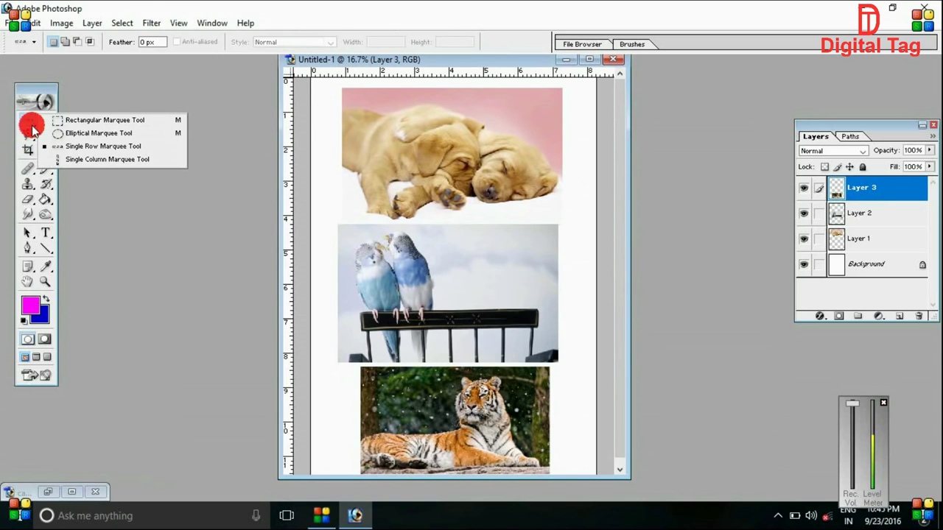
left_click(28, 144)
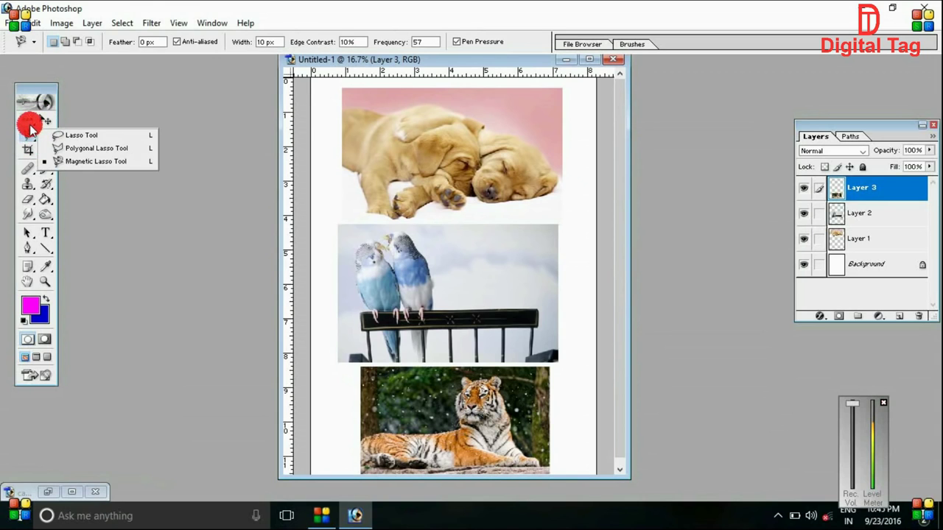
left_click(29, 130)
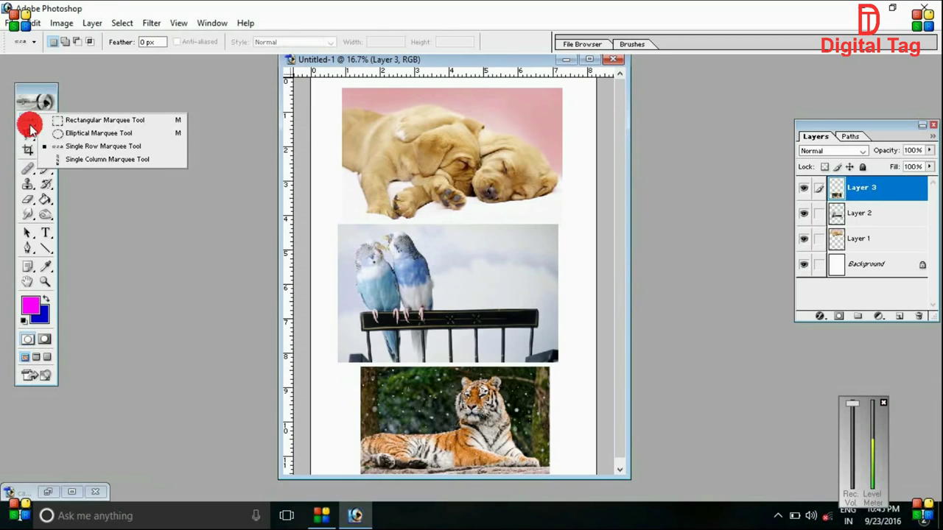
mouse_move(34, 129)
left_mouse_down()
mouse_move(85, 132)
mouse_move(111, 162)
mouse_move(71, 133)
left_mouse_up()
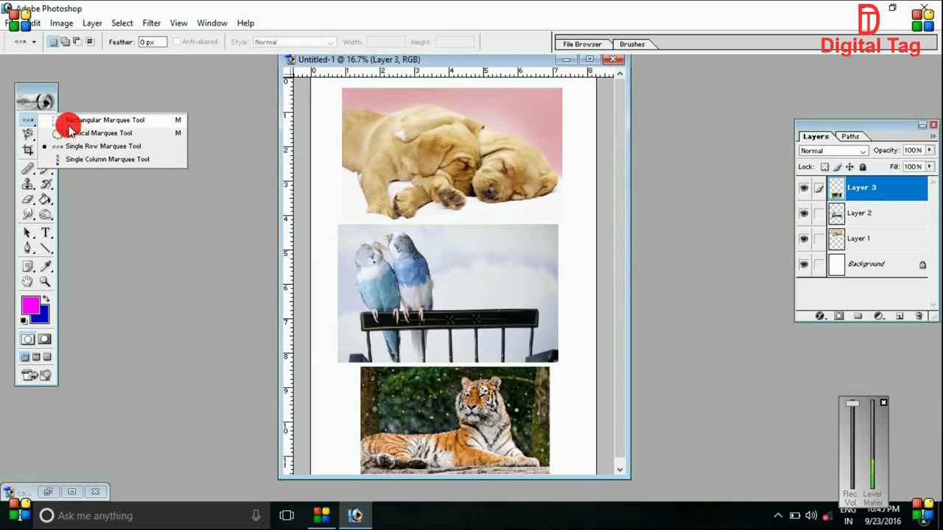
mouse_move(70, 129)
left_mouse_down()
mouse_move(135, 126)
mouse_move(38, 143)
mouse_move(94, 142)
mouse_move(70, 148)
left_mouse_up()
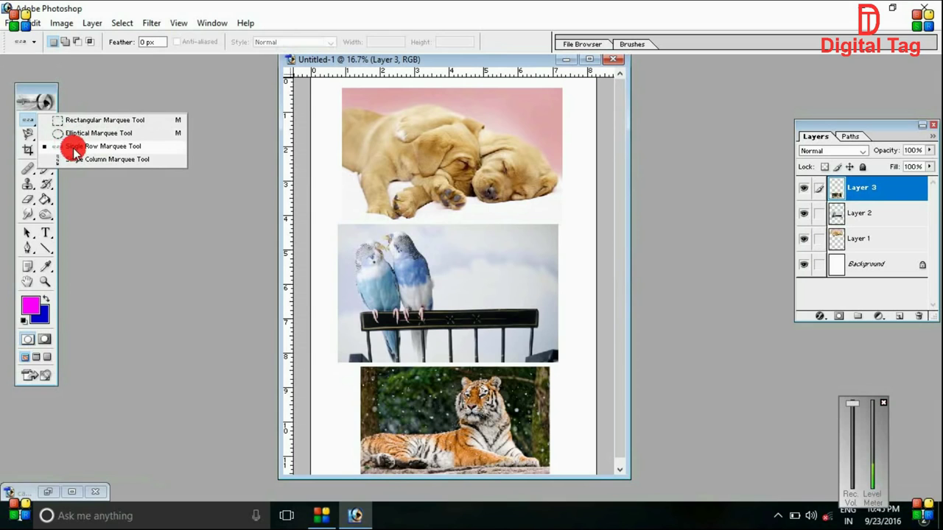
mouse_move(76, 149)
left_mouse_down()
mouse_move(103, 153)
mouse_move(101, 141)
mouse_move(62, 129)
left_mouse_up()
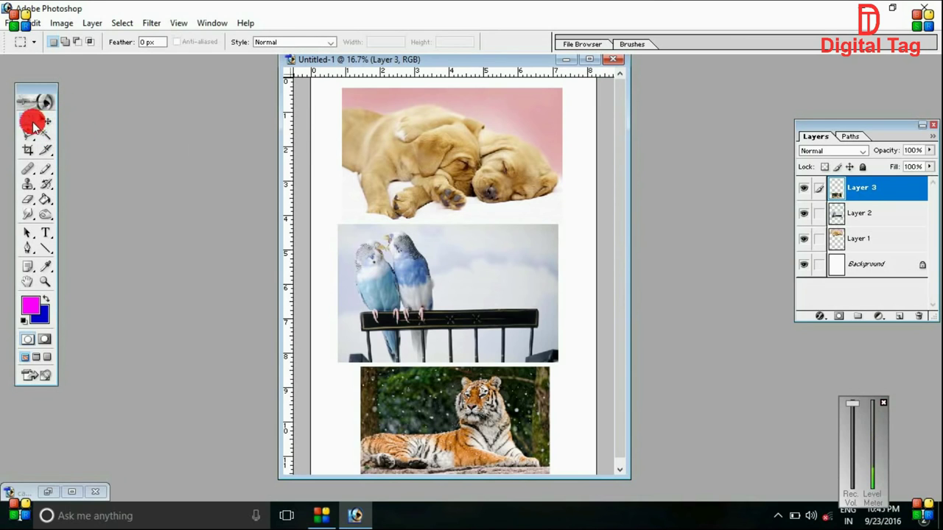
Step: Draw a rectangular selection around both puppies in canine_cuddles-1920x1200.jpg, then redisplay the collage
left_click(566, 58)
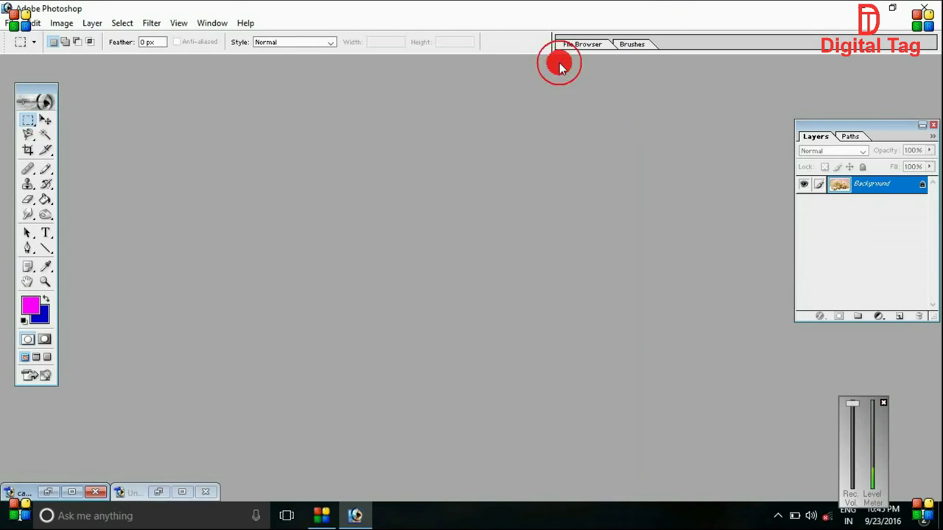
left_click(68, 492)
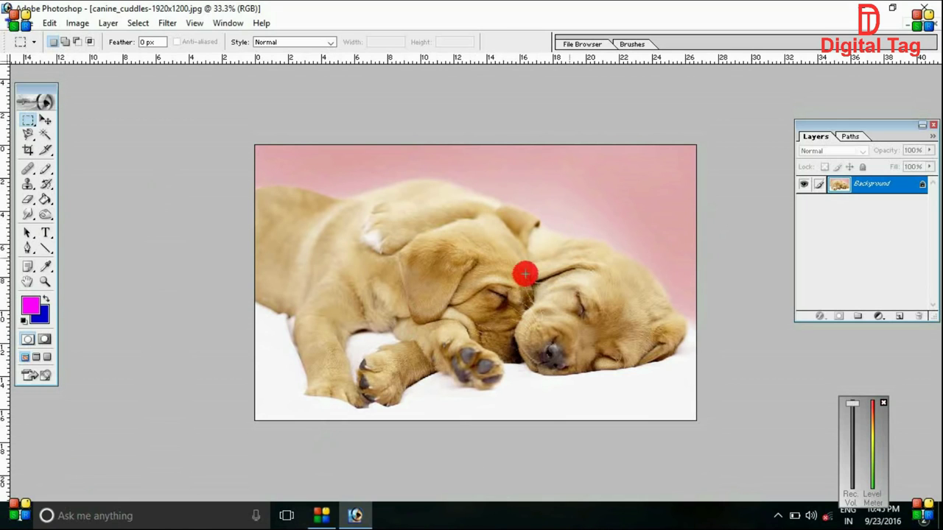
mouse_move(308, 175)
left_mouse_down()
mouse_move(552, 297)
mouse_move(632, 349)
mouse_move(664, 390)
left_mouse_up()
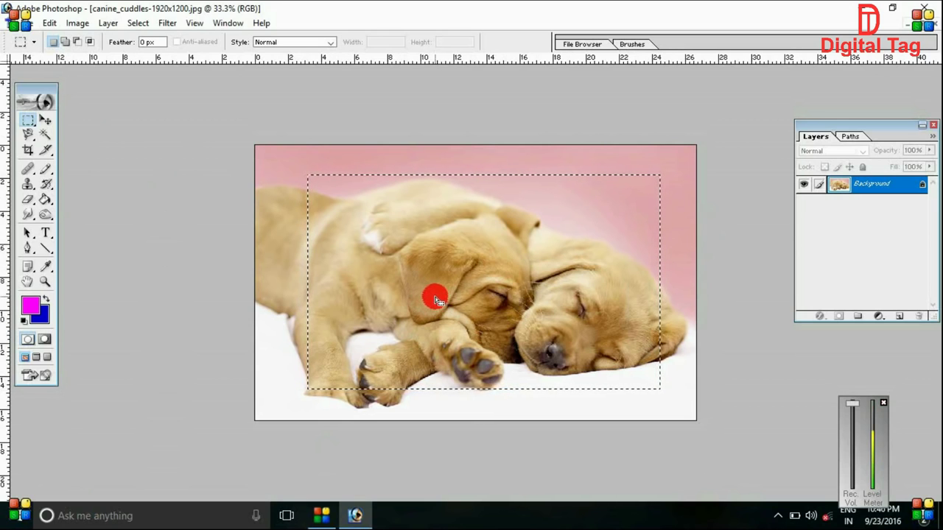
left_click(925, 28)
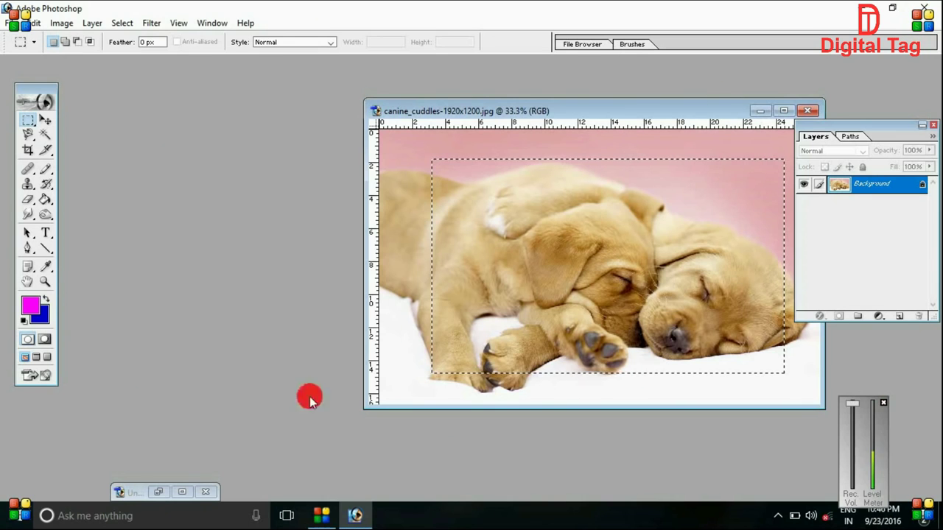
left_click(183, 493)
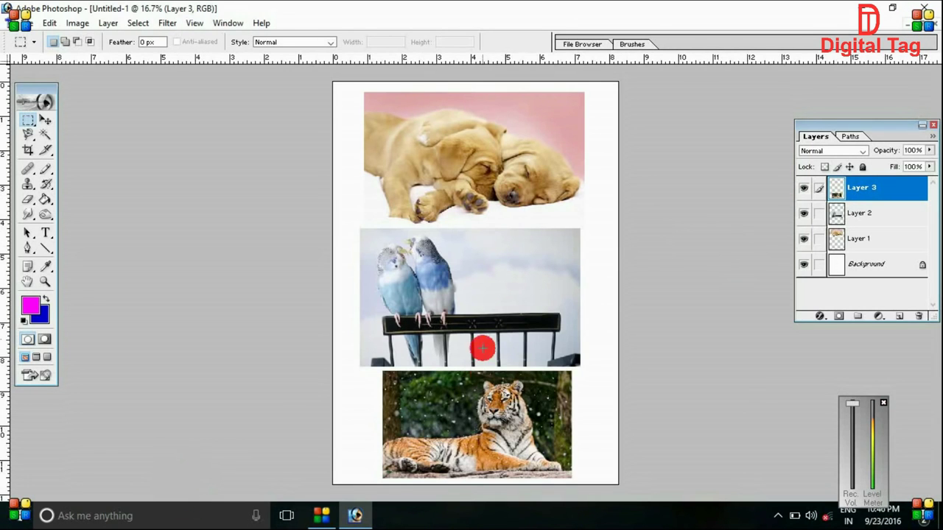
Step: Delete Layer 3, Layer 2 and Layer 1 (tiger, parrots, puppies), confirming each deletion
right_click(877, 190)
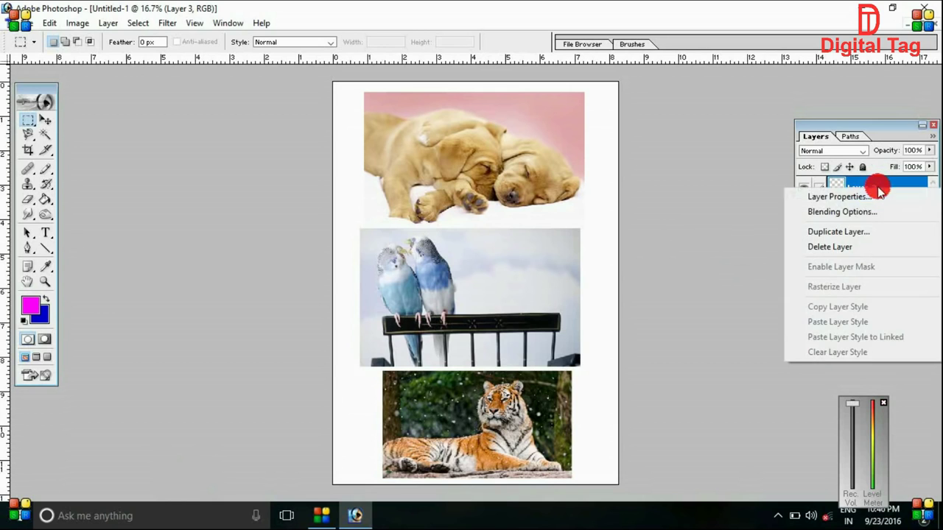
left_click(853, 244)
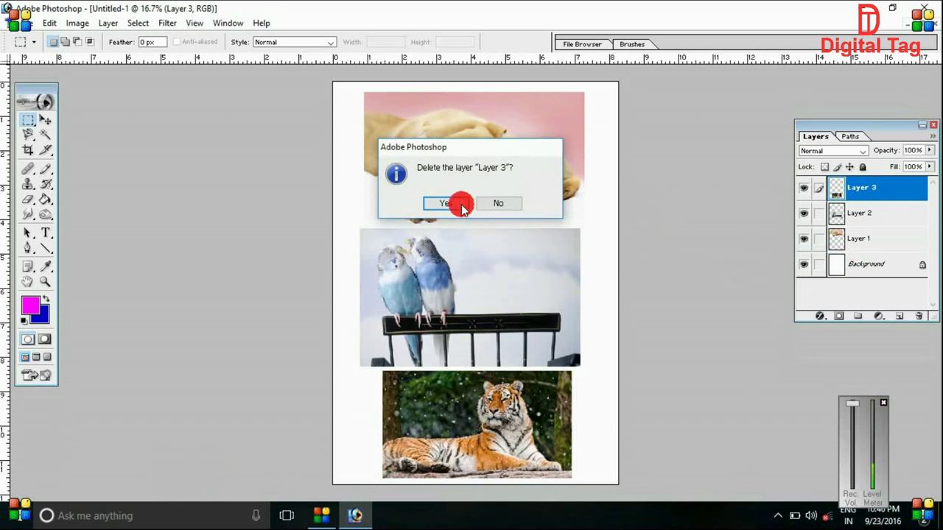
left_click(460, 204)
right_click(855, 191)
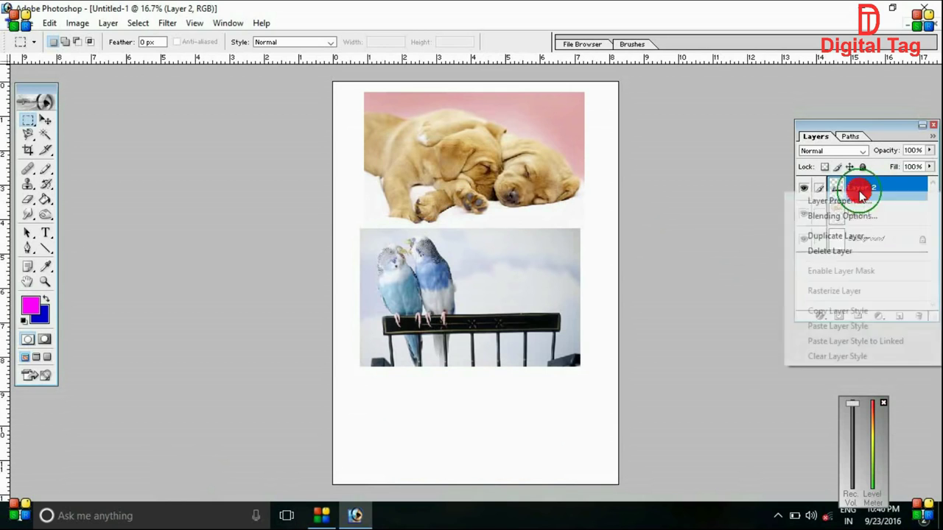
left_click(818, 250)
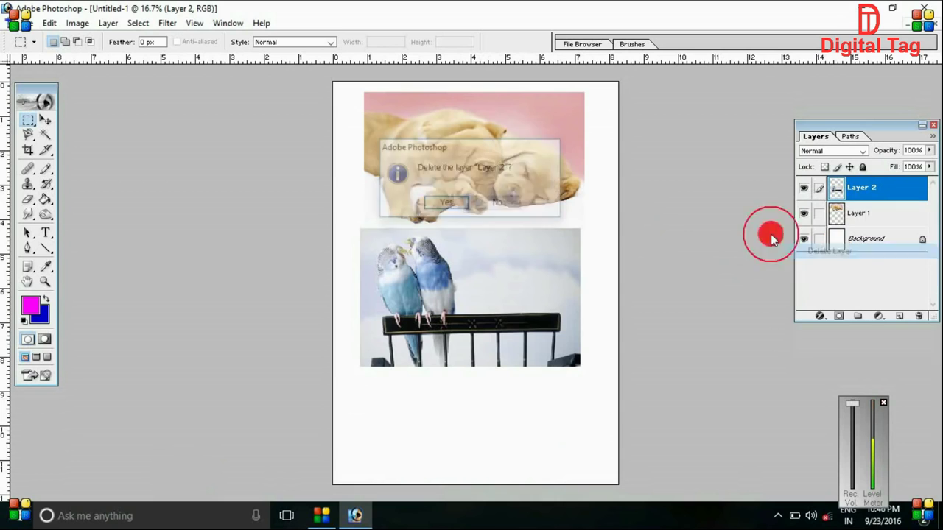
left_click(447, 203)
right_click(872, 195)
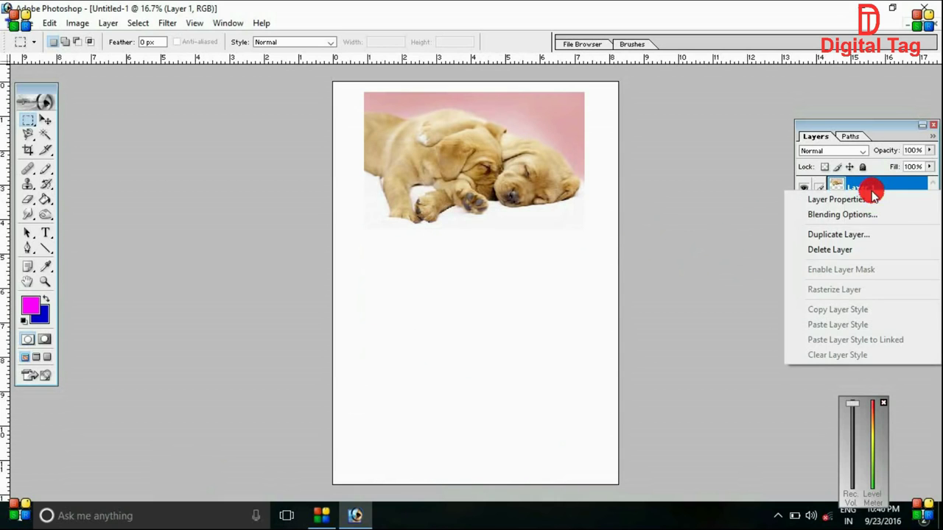
left_click(829, 251)
left_click(449, 203)
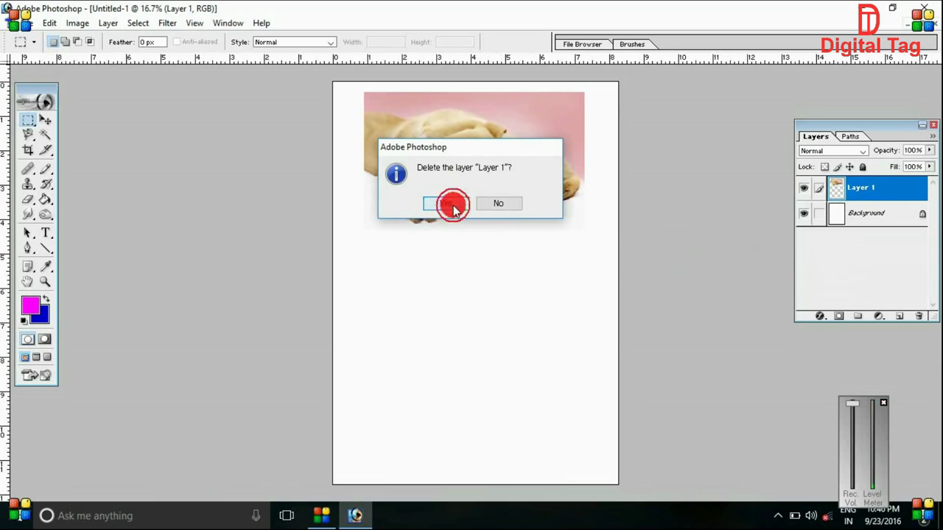
Step: Move the rectangular puppy selection onto the blank Untitled-1 page as Layer 1
left_click(921, 29)
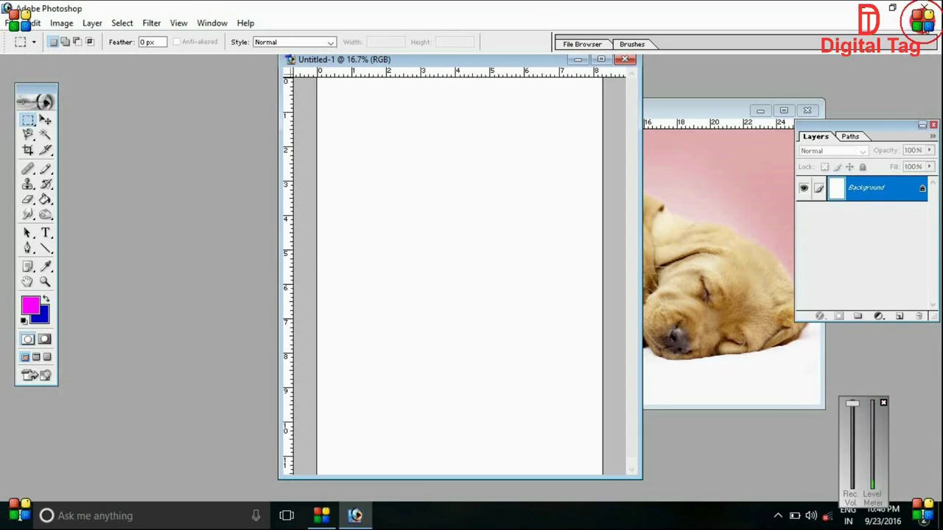
mouse_move(516, 59)
left_mouse_down()
mouse_move(503, 70)
mouse_move(305, 59)
left_mouse_up()
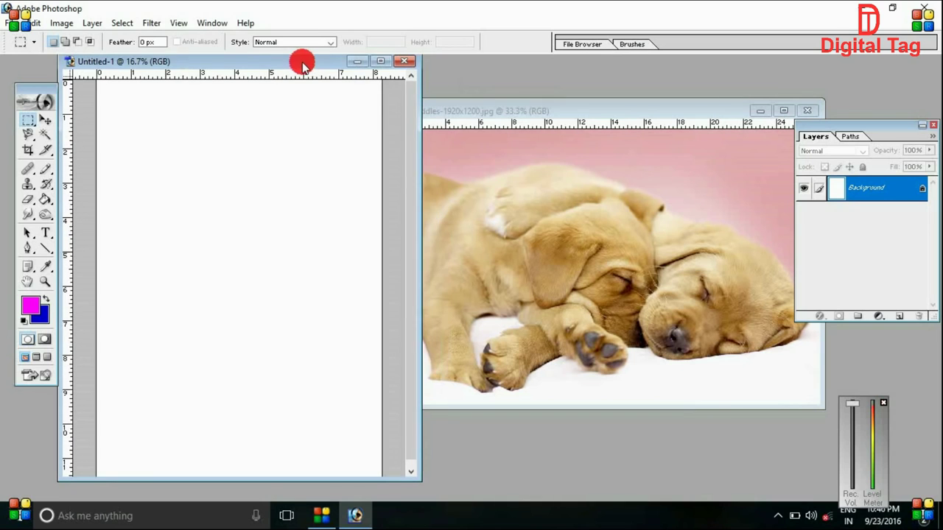
left_click(611, 122)
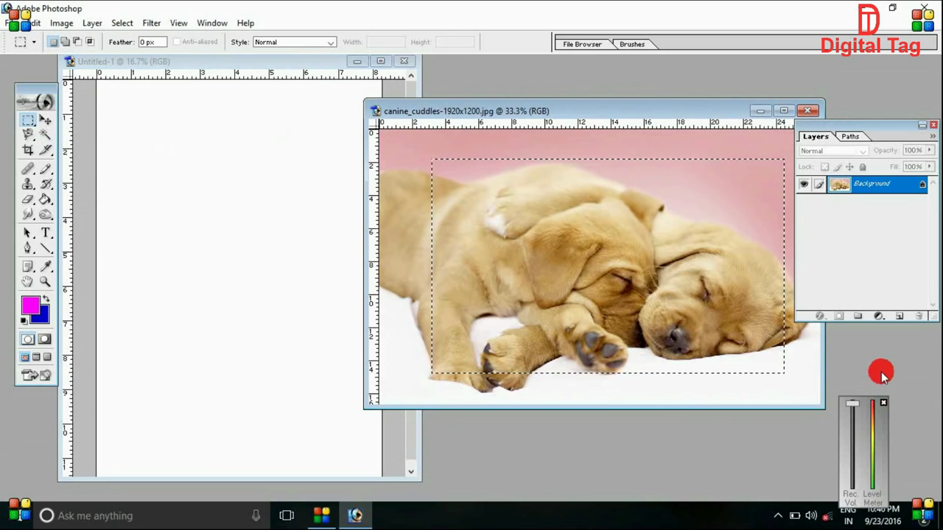
left_click(45, 119)
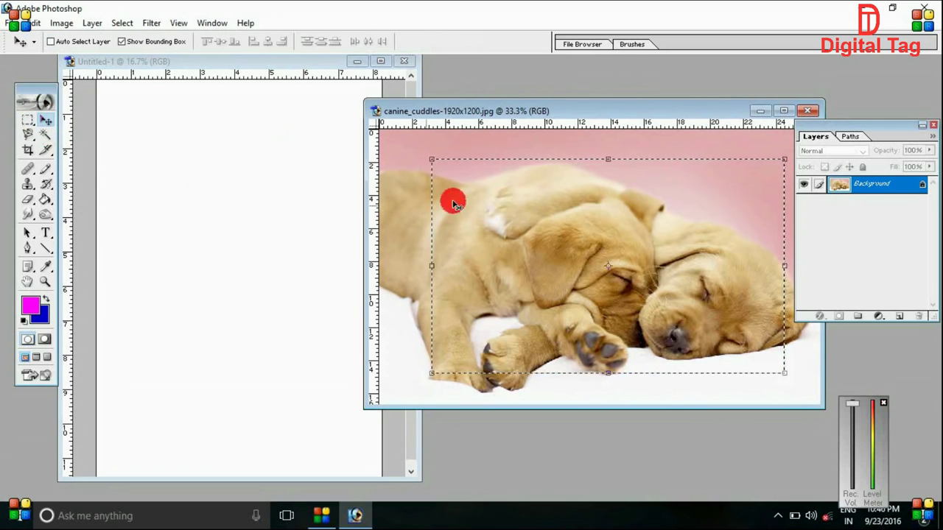
left_click_drag(584, 221, 243, 256)
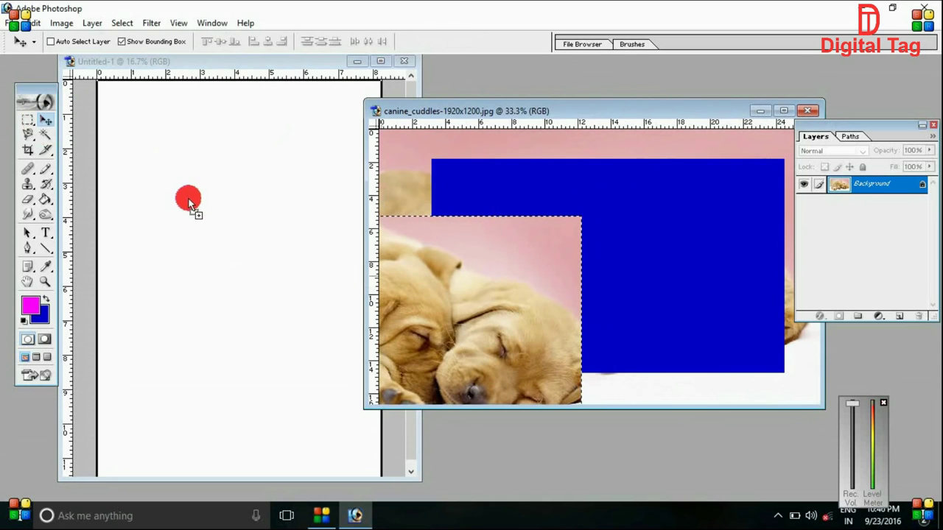
left_click_drag(188, 205, 189, 197)
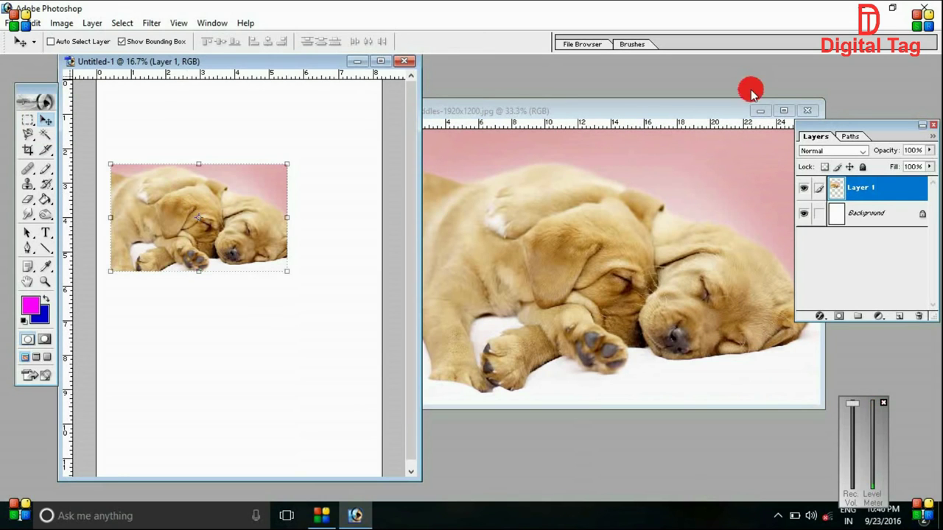
Step: Maximize then restore the puppy photo window and list the marquee shape choices
left_click(783, 110)
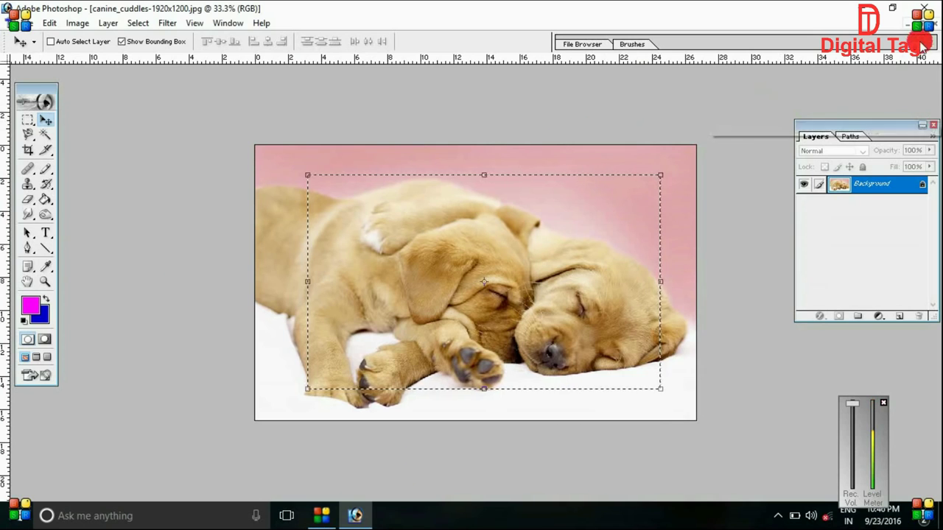
left_click(922, 23)
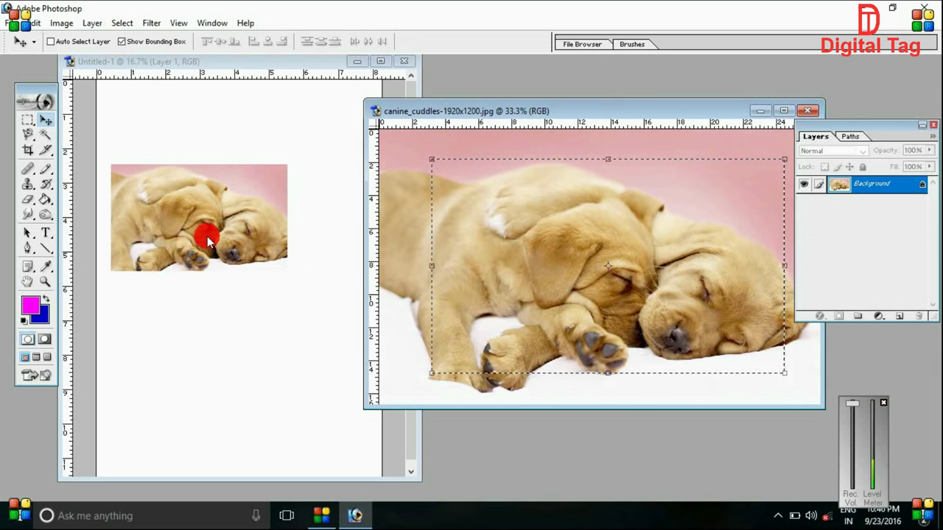
left_click(33, 126)
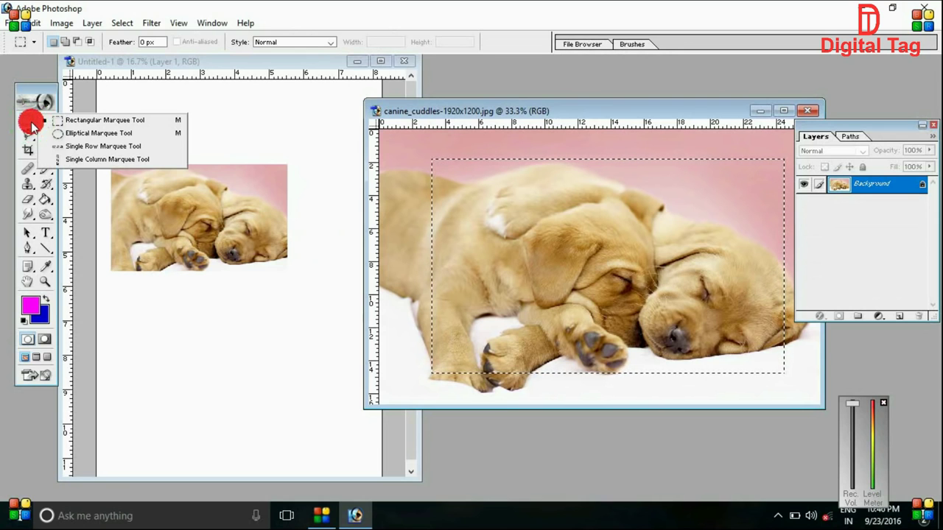
Step: Draw an elliptical selection enclosing both puppies in the photo
left_click(67, 134)
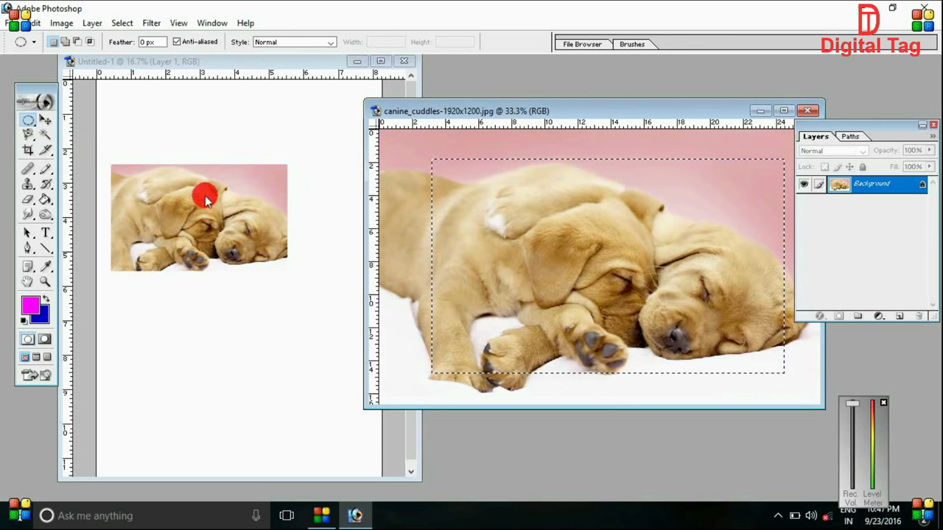
left_click_drag(453, 172, 512, 204)
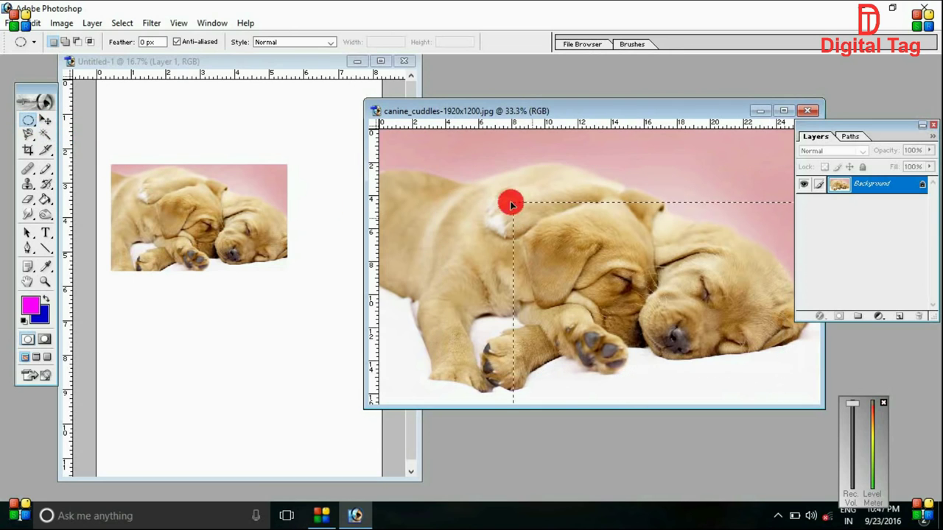
left_click_drag(443, 158, 747, 372)
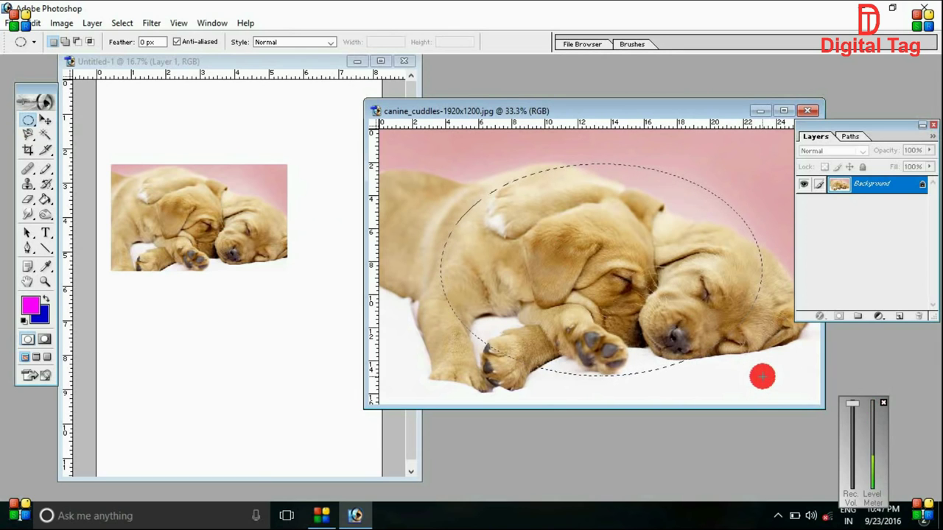
left_click_drag(763, 378, 735, 346)
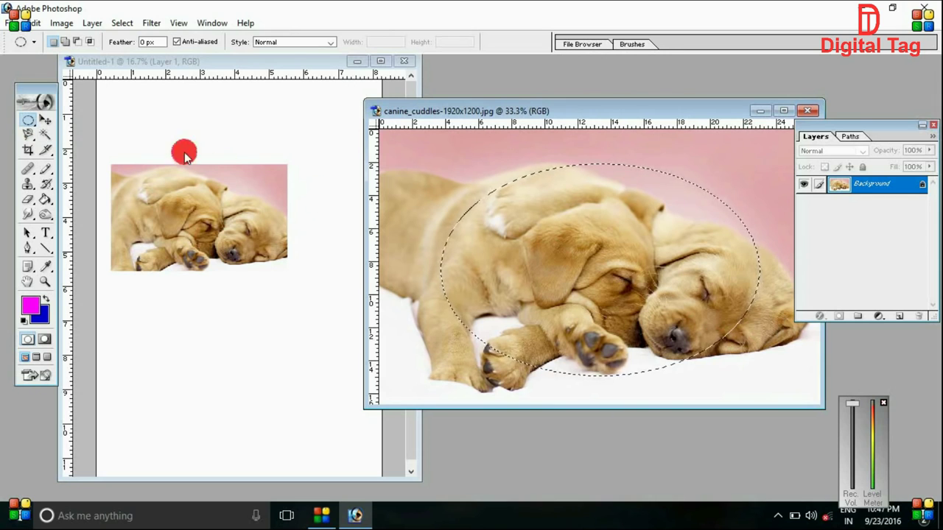
Step: Move the oval puppy cutout into Untitled-1, enlarge it to 118.1% × 123.3%, and apply
left_click(47, 120)
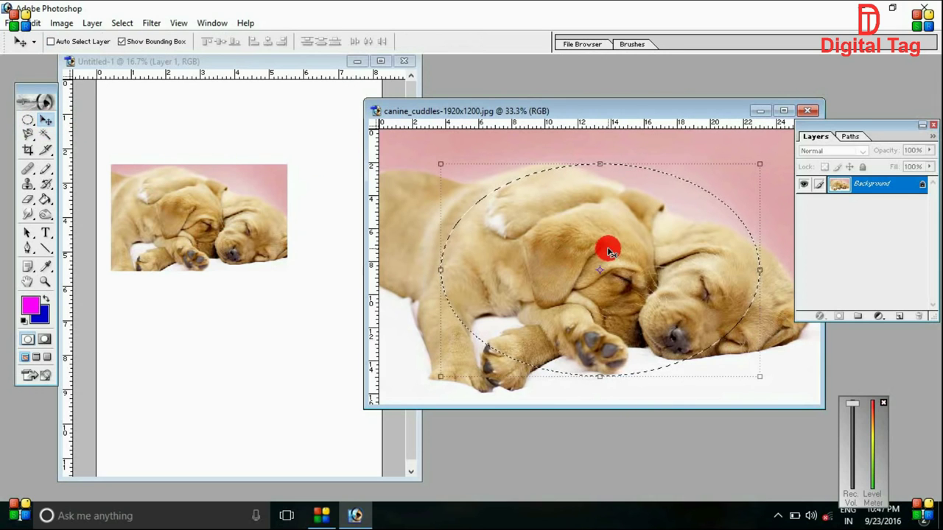
left_click_drag(564, 258, 431, 294)
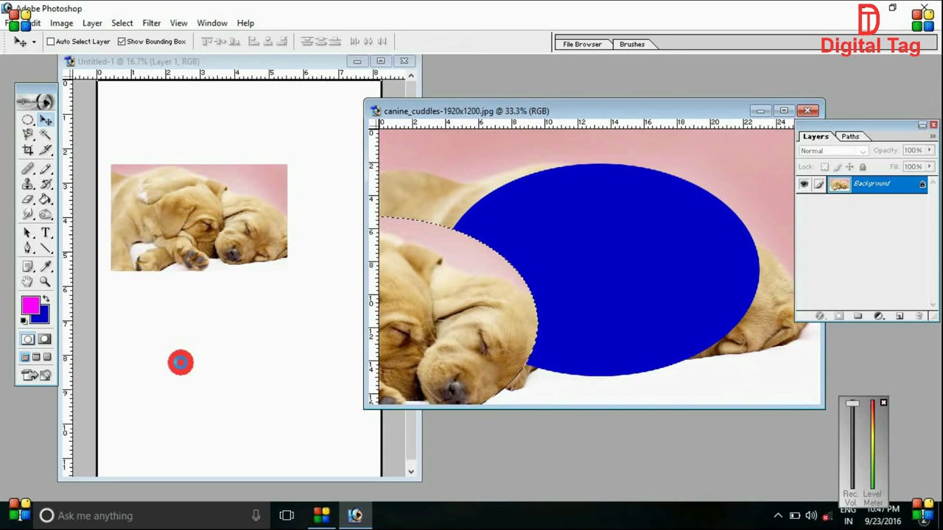
left_click_drag(181, 362, 249, 337)
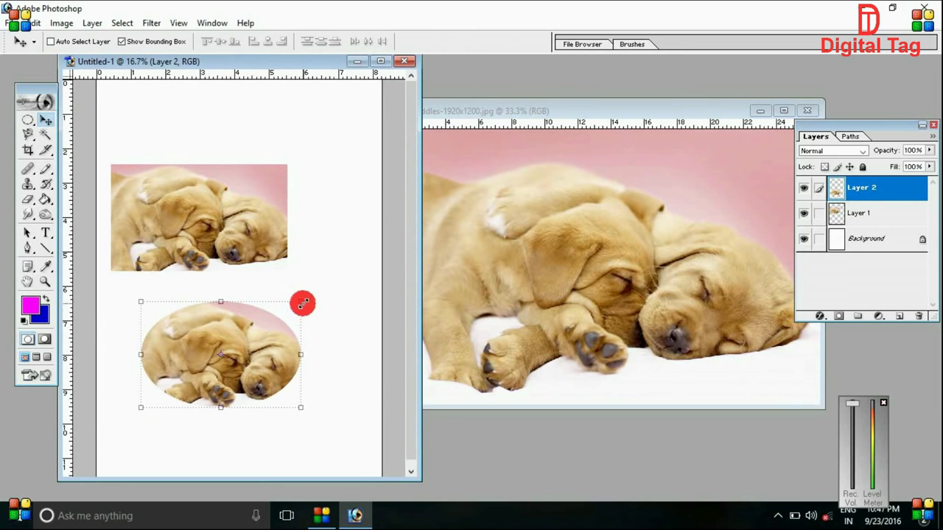
left_click_drag(301, 302, 324, 281)
left_click_drag(249, 319, 234, 378)
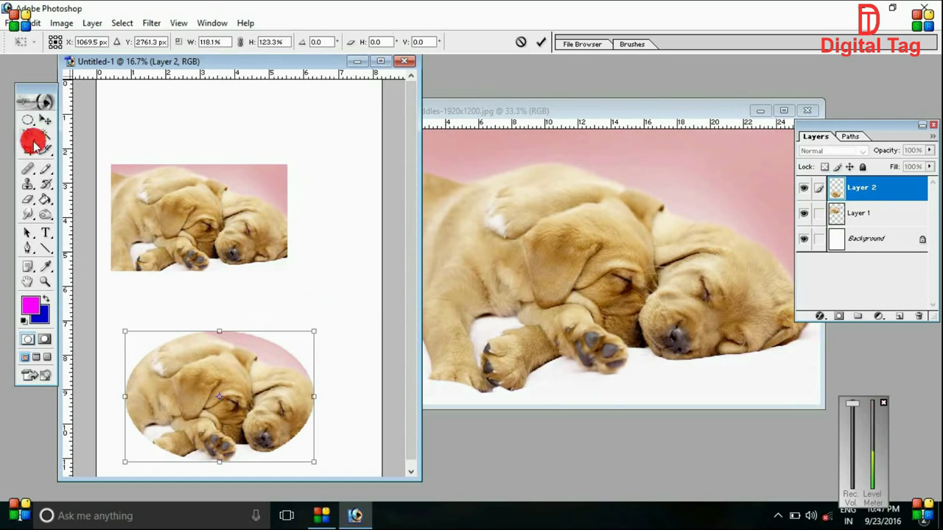
left_click(451, 201)
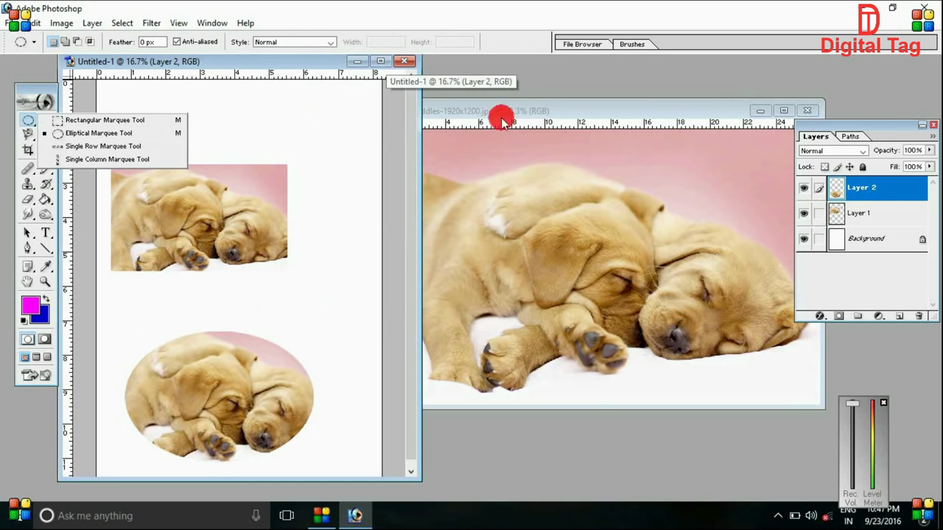
Step: Maximize the canine_cuddles photo and show the marquee shape choices
left_click(787, 109)
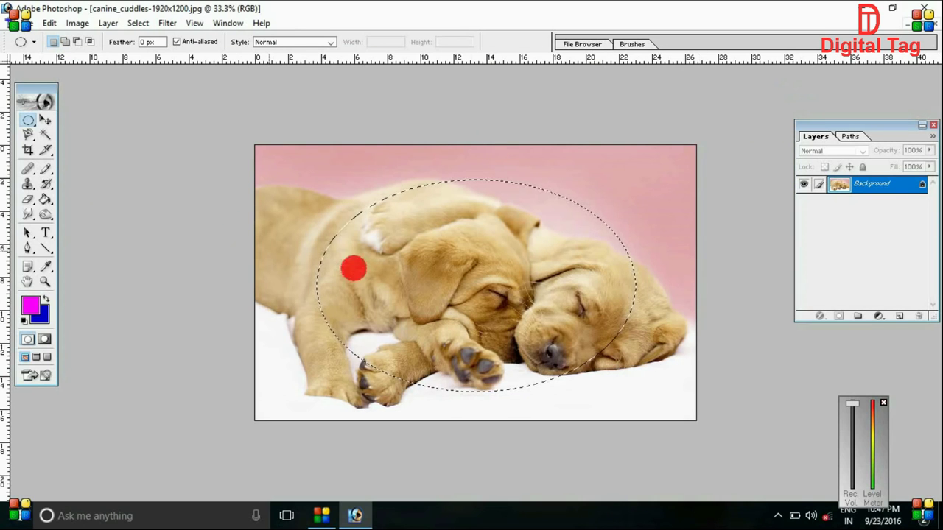
left_click_drag(28, 120, 76, 127)
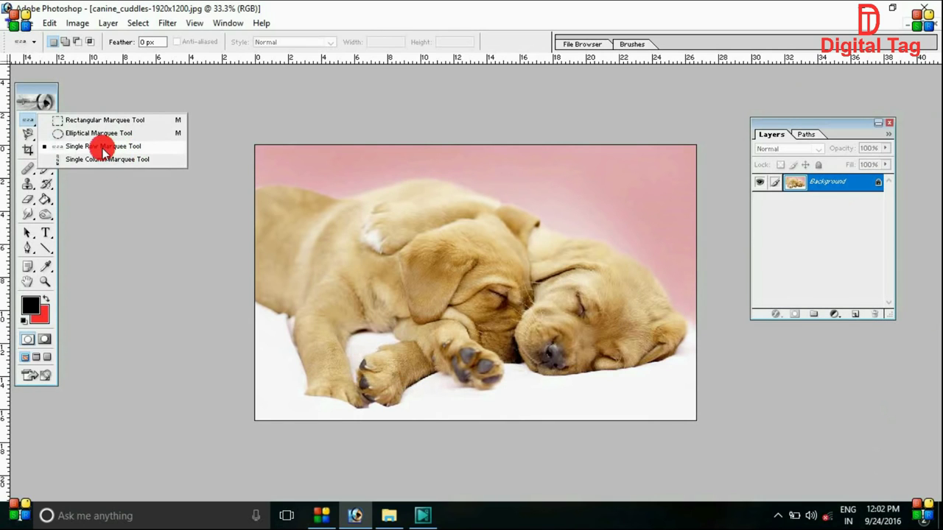
Step: Choose Single Row Marquee and place a one-pixel row selection just below the photo's top edge
left_click(104, 148)
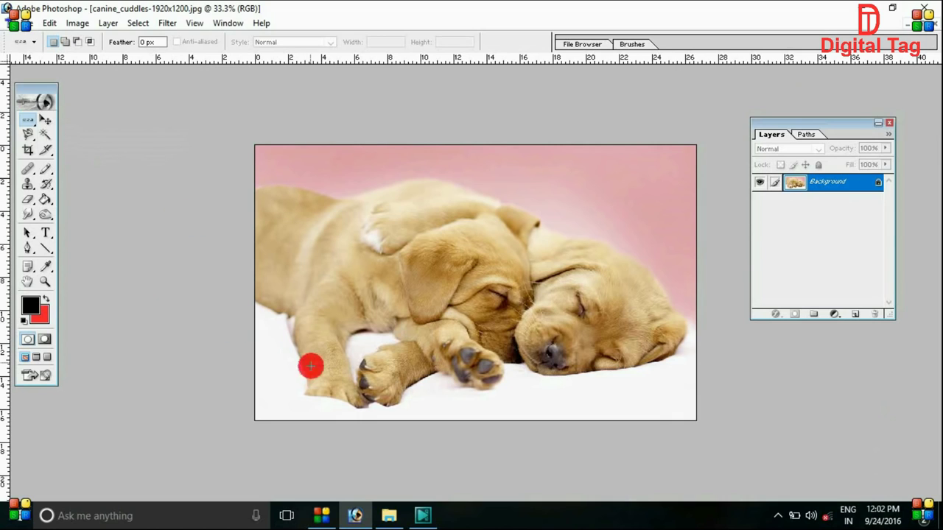
left_click(32, 125)
left_click(65, 144)
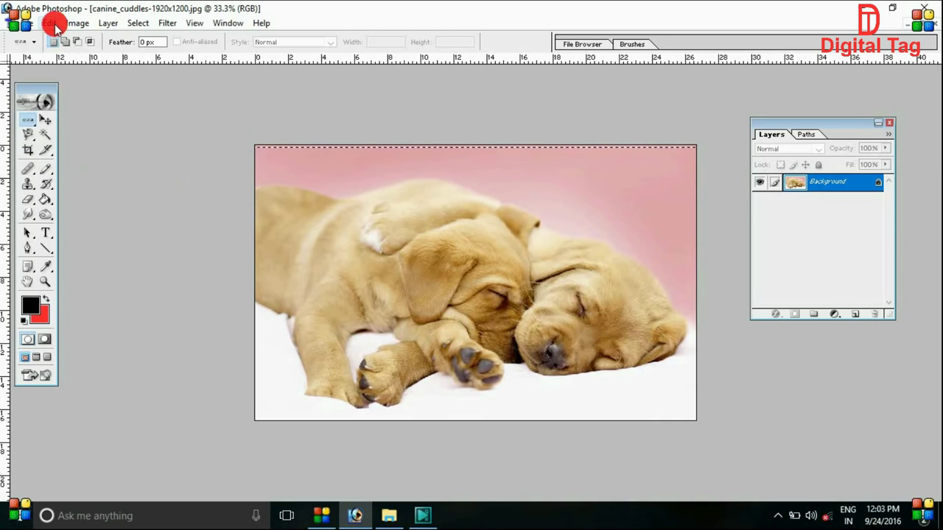
left_click(318, 173)
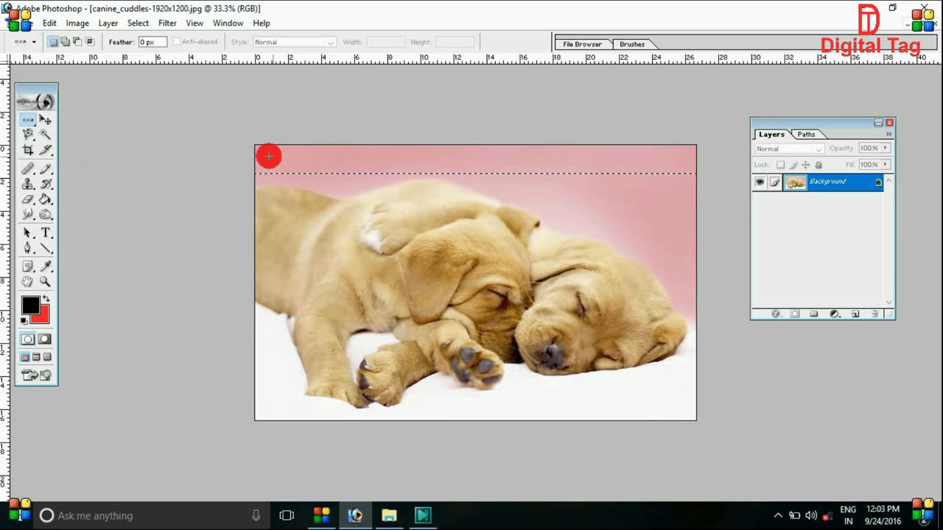
left_click(261, 153)
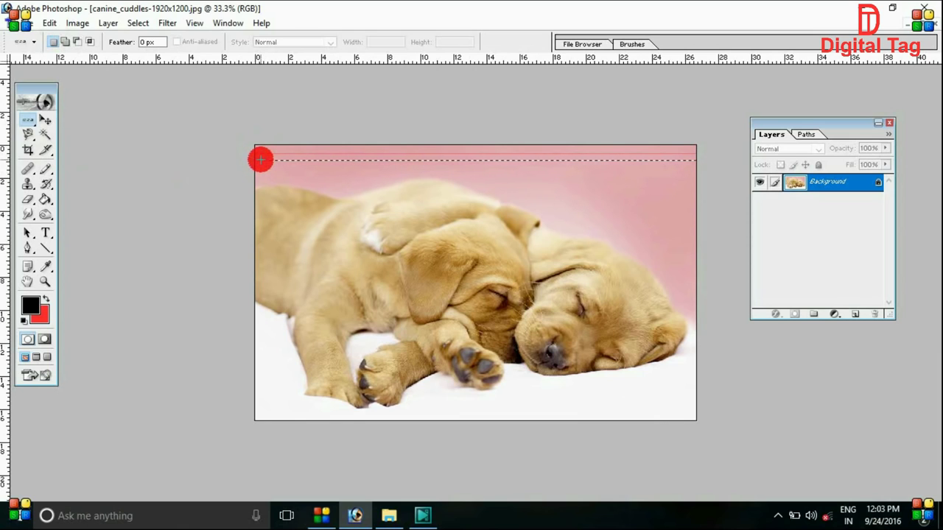
left_click_drag(257, 157, 271, 169)
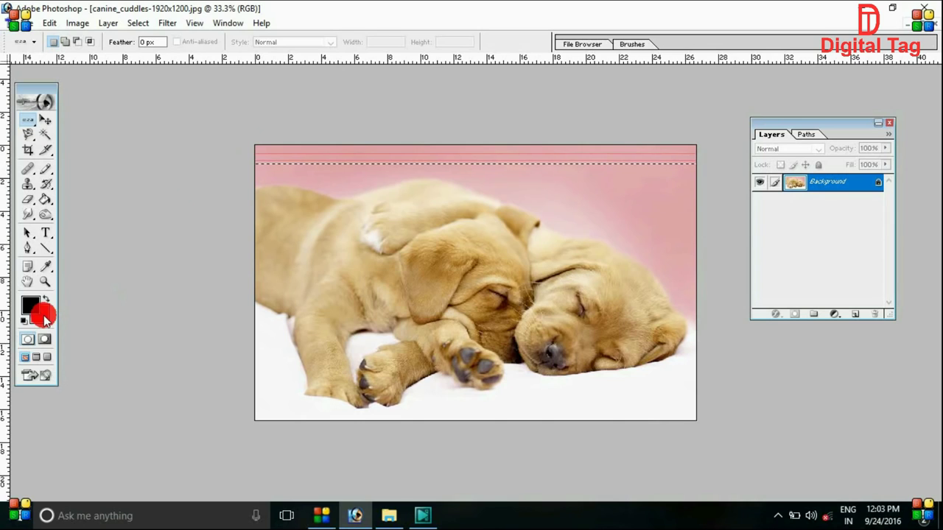
Step: Set the background colour to black (000000)
left_click(44, 317)
left_click(428, 341)
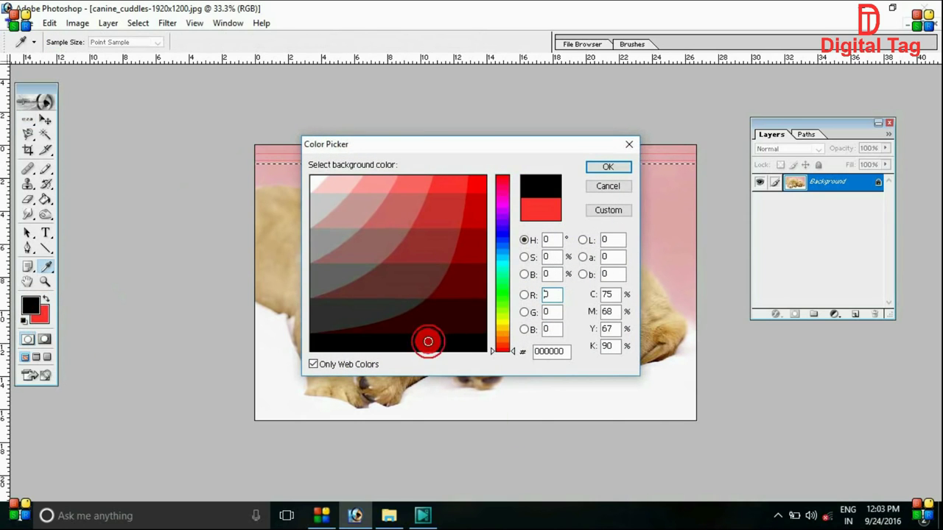
left_click(619, 166)
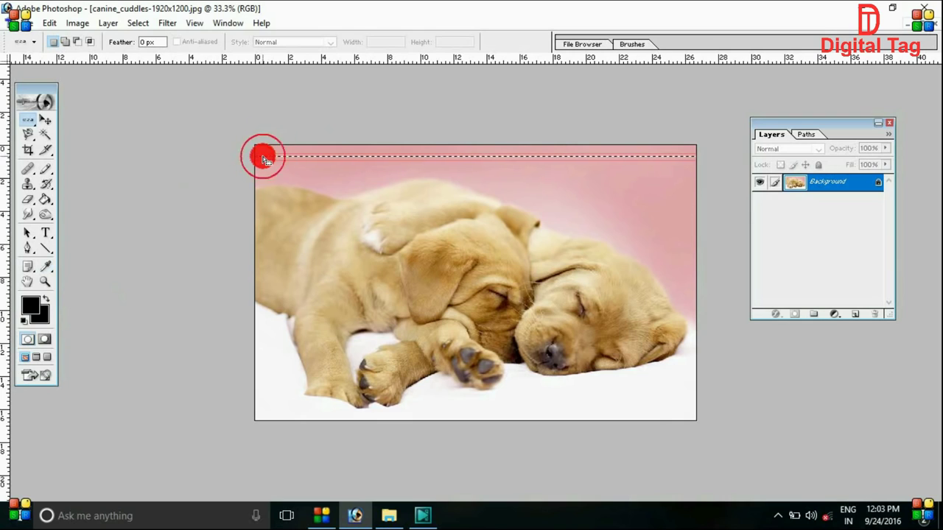
Step: Move the one-pixel row selection to the photo's top edge, cut it, and paste it back as Layer 1
left_click_drag(263, 159, 270, 150)
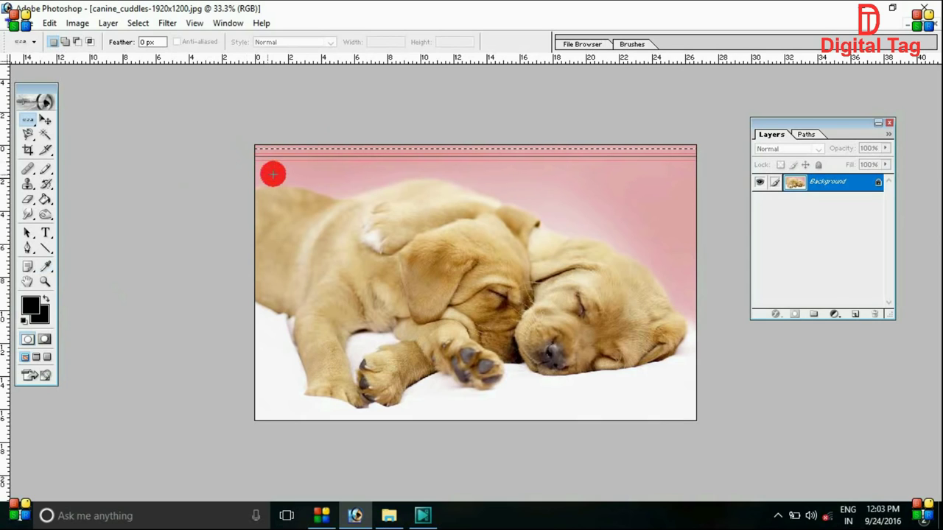
left_click_drag(272, 162, 271, 166)
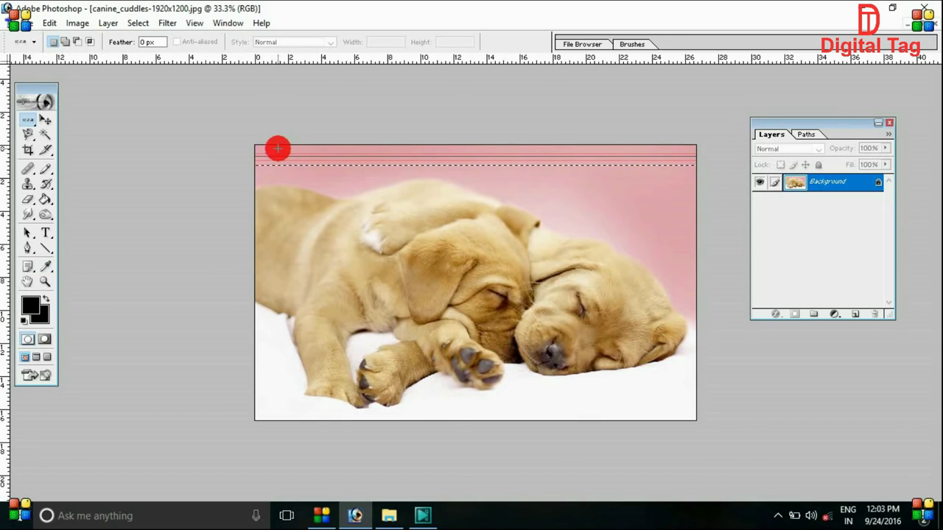
left_click(46, 24)
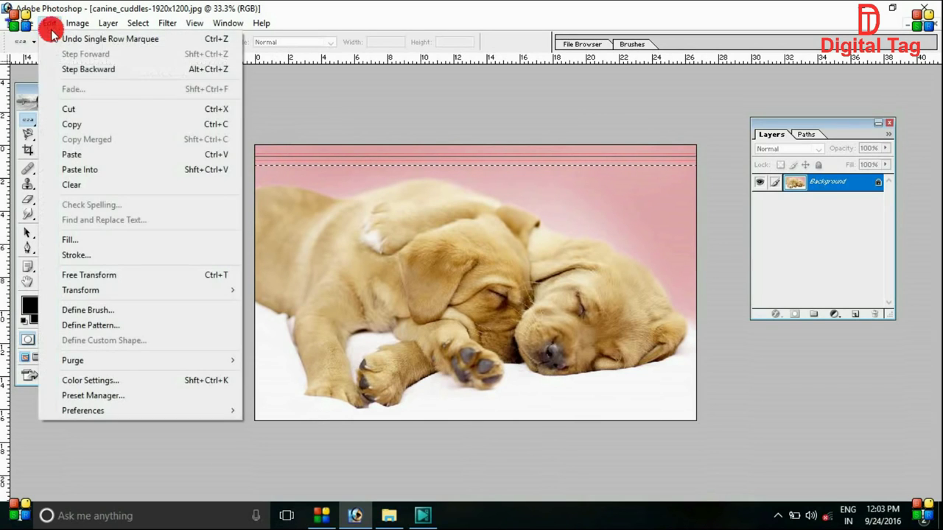
left_click(74, 99)
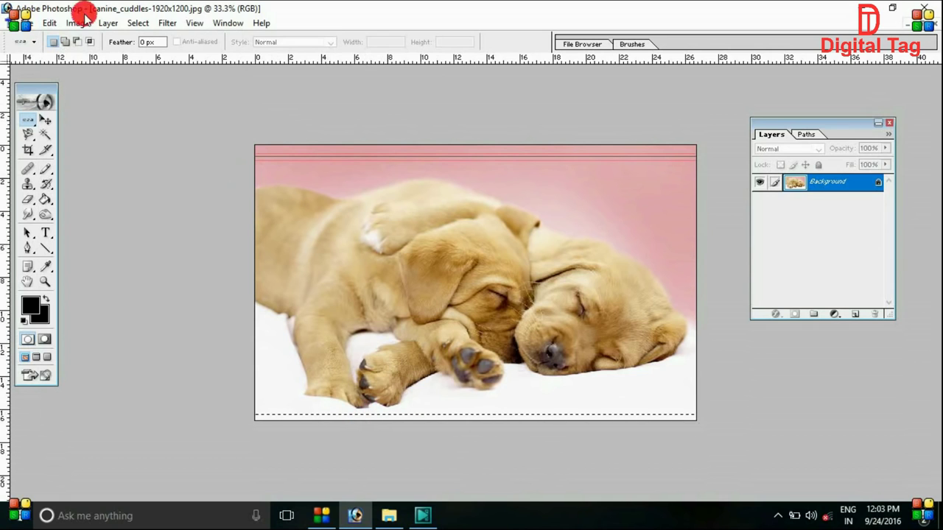
left_click(47, 20)
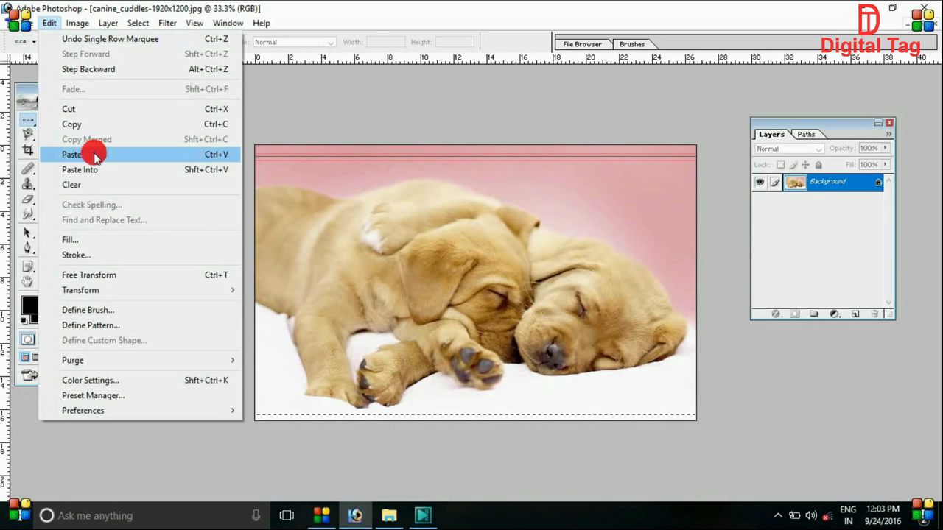
left_click(93, 153)
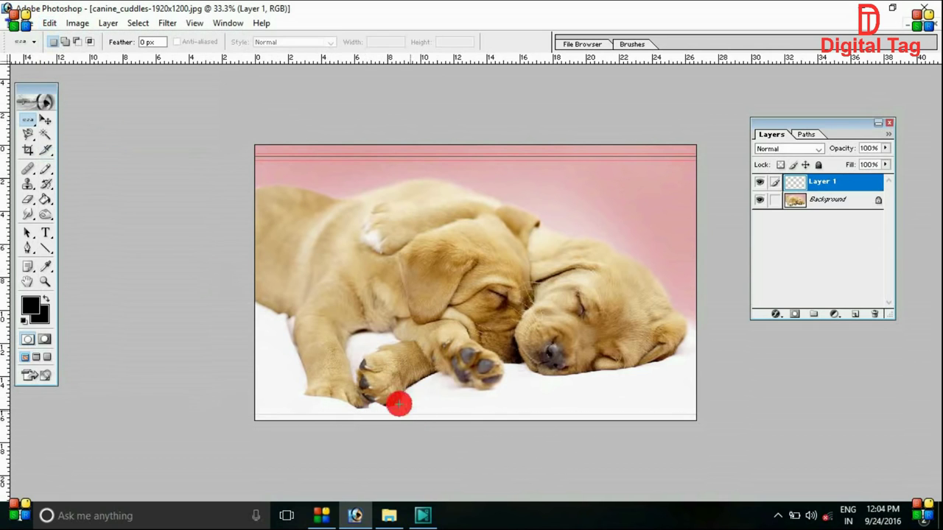
left_click(45, 281)
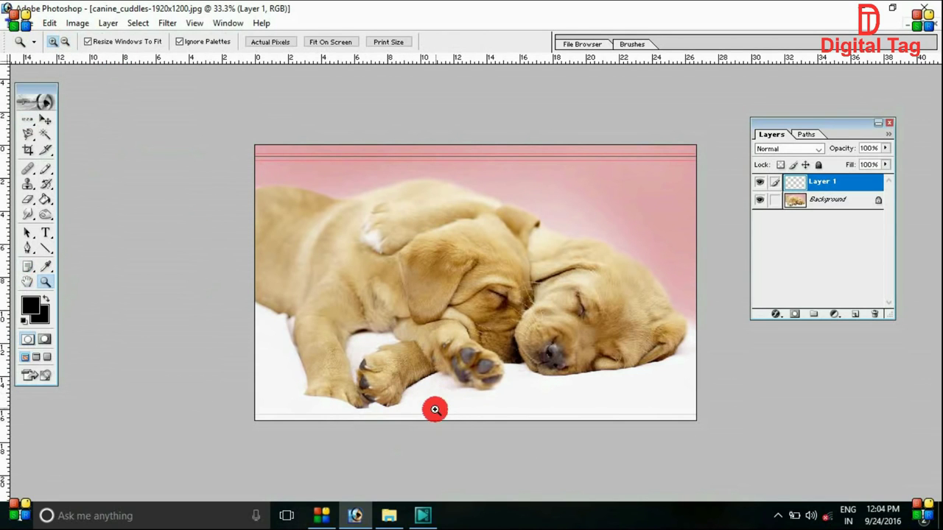
Step: Zoom the puppy photo out to 33.3% and pick the Single Column Marquee tool
left_click(436, 408)
left_click(431, 422)
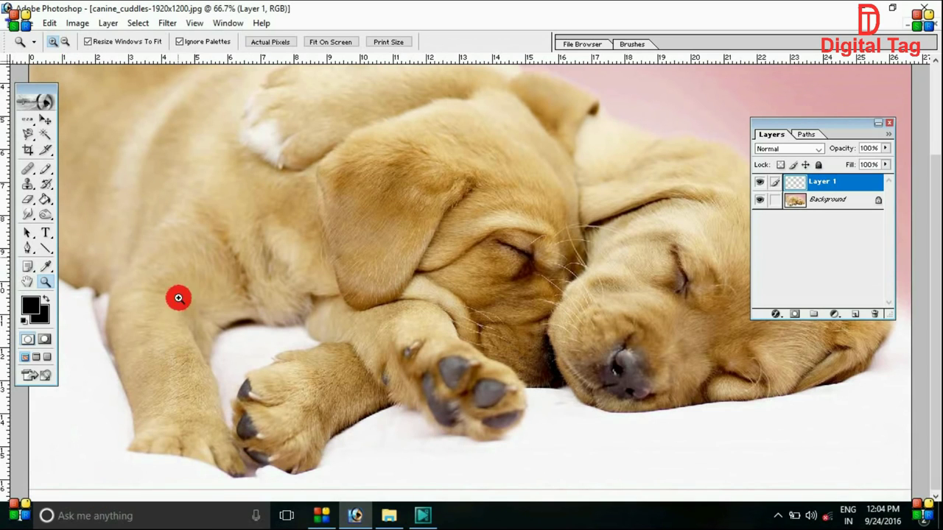
left_click(61, 45)
left_click(375, 390)
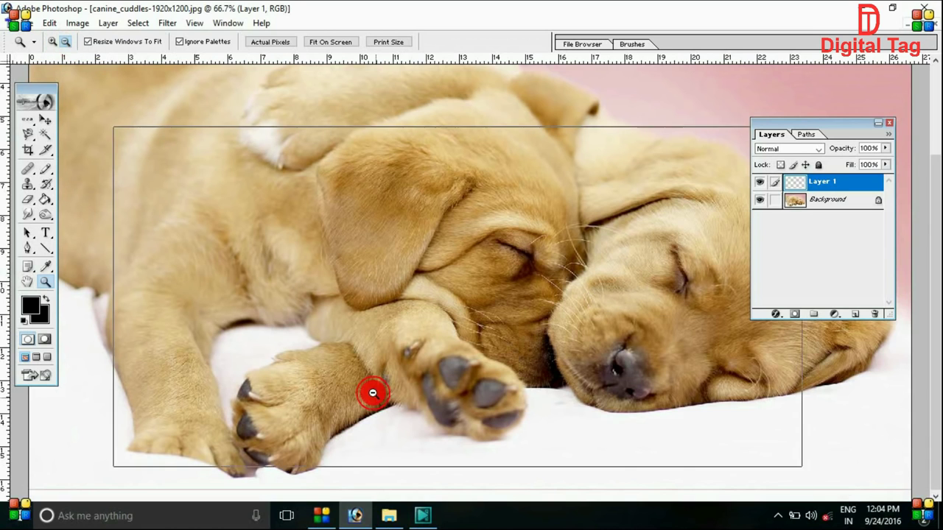
left_click(375, 388)
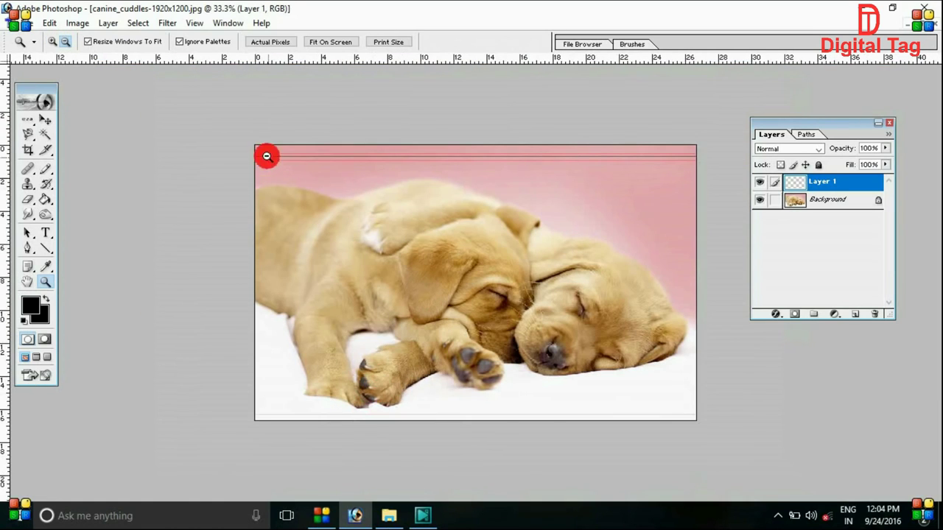
left_click(29, 117)
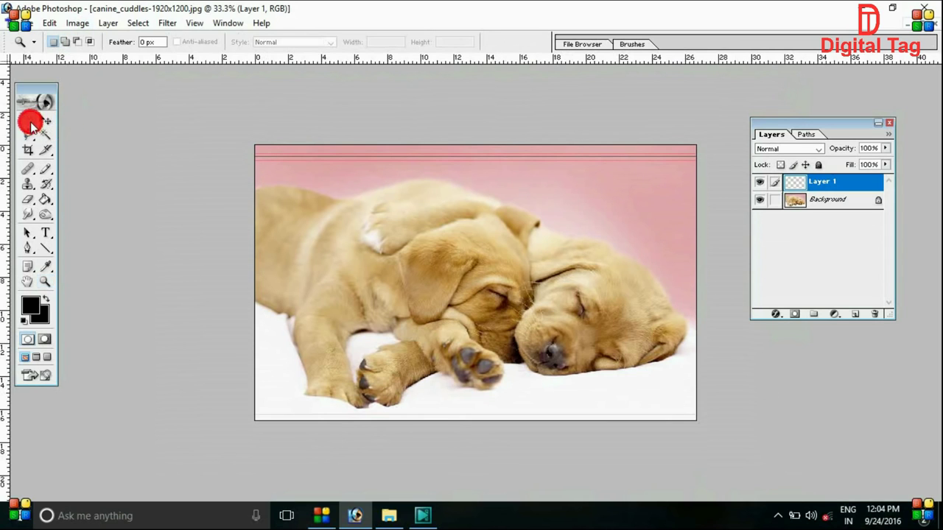
left_click_drag(43, 112, 58, 159)
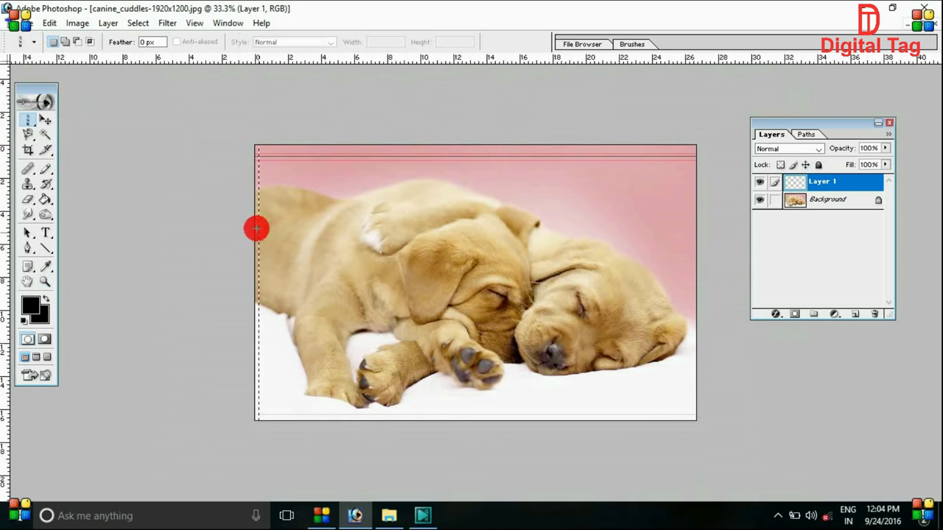
Step: Select the photo's left-edge pixel column and stroke it in black
left_click(47, 27)
left_click(47, 27)
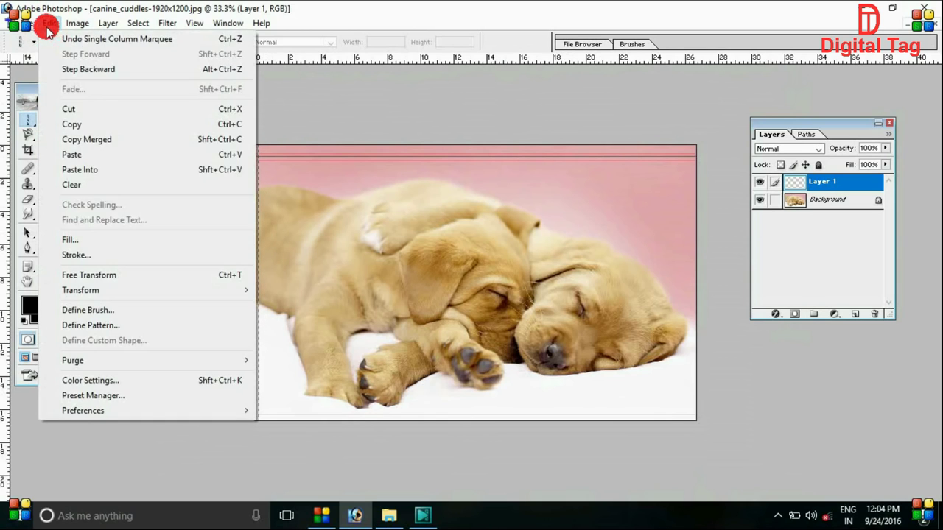
left_click(110, 255)
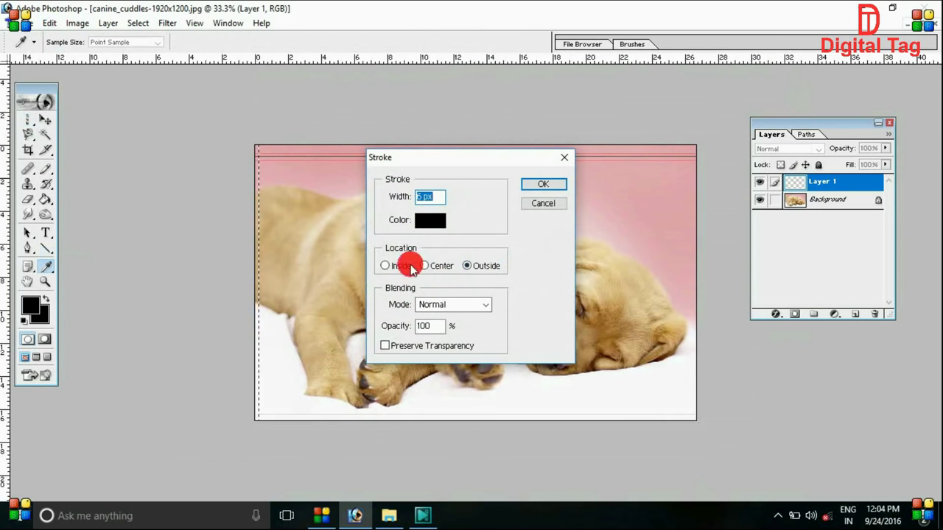
left_click(549, 186)
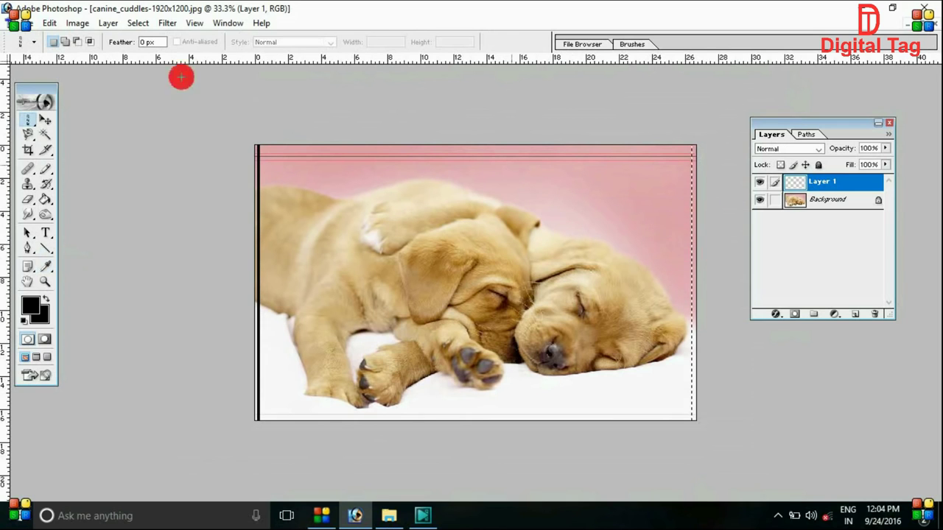
Step: Stroke the right-edge pixel column in black as well
left_click(50, 23)
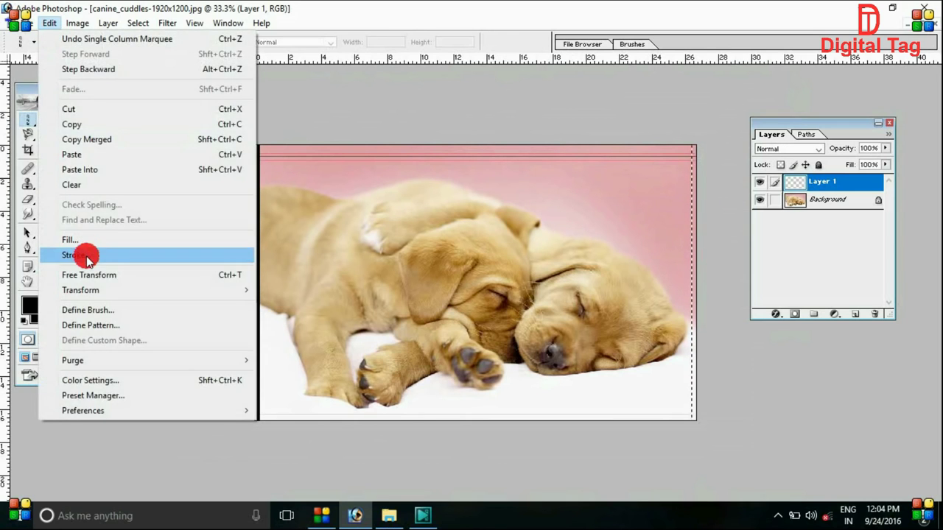
left_click(77, 255)
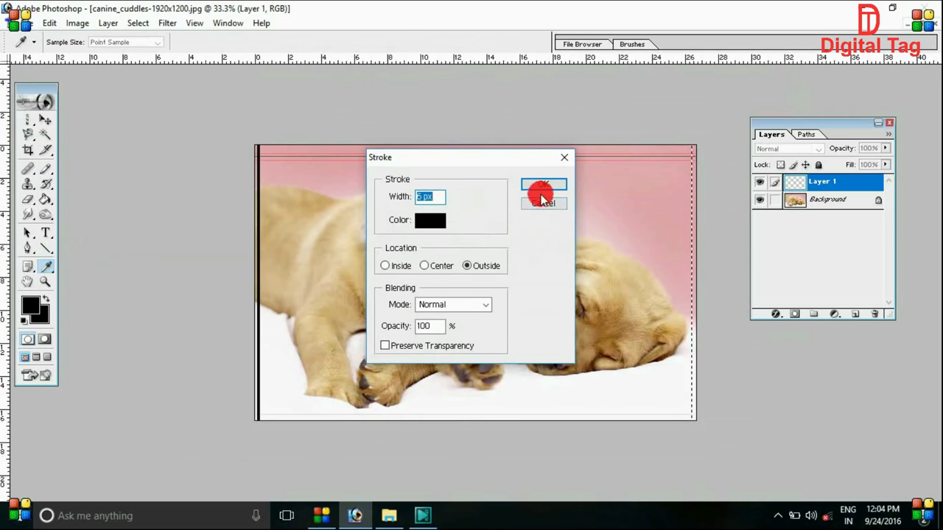
left_click(541, 184)
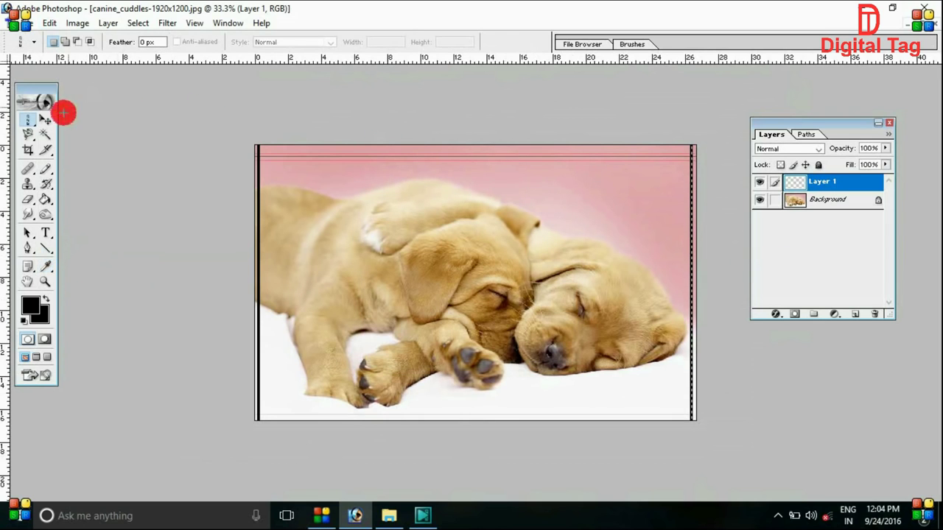
left_click_drag(30, 125, 45, 143)
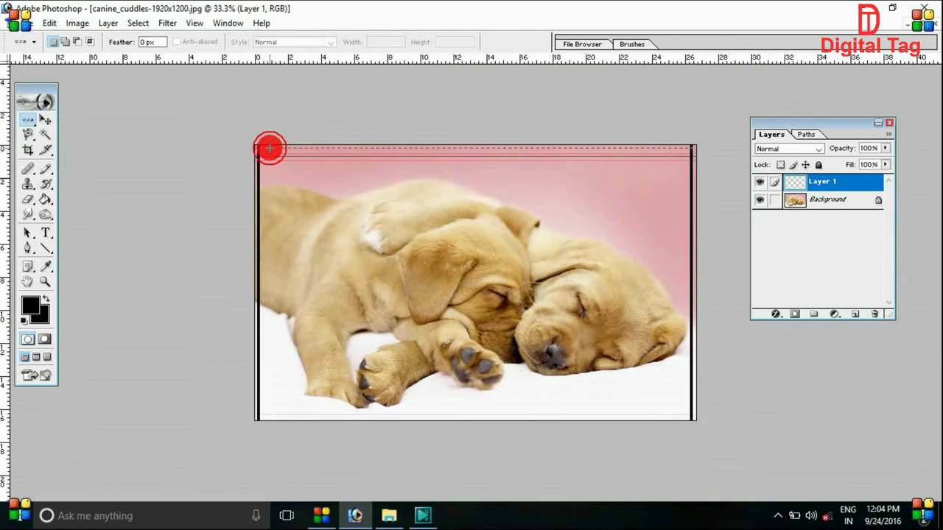
Step: Stroke the top-edge pixel row in black
left_click(49, 23)
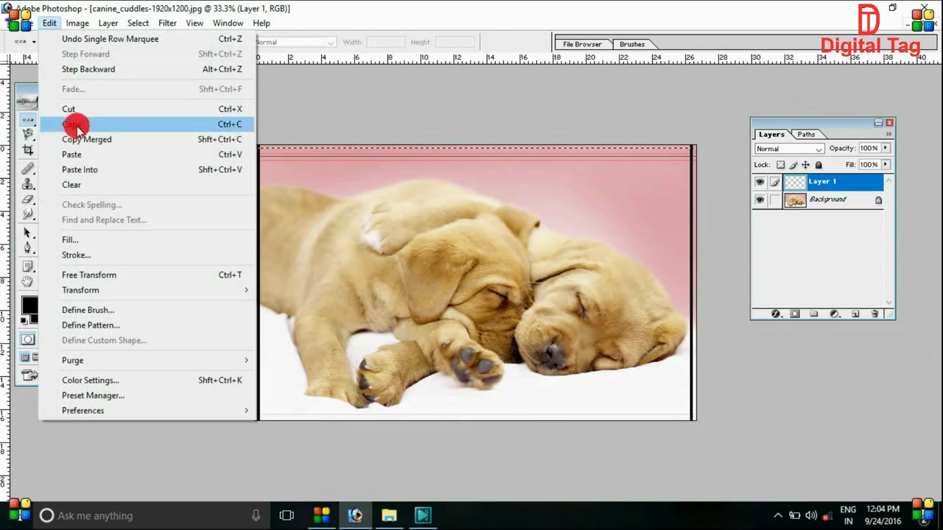
left_click(96, 255)
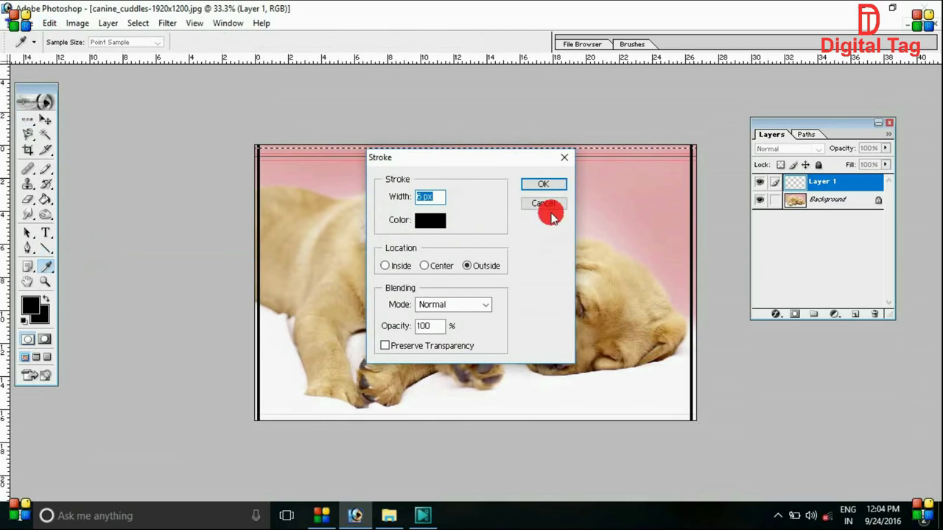
left_click(543, 185)
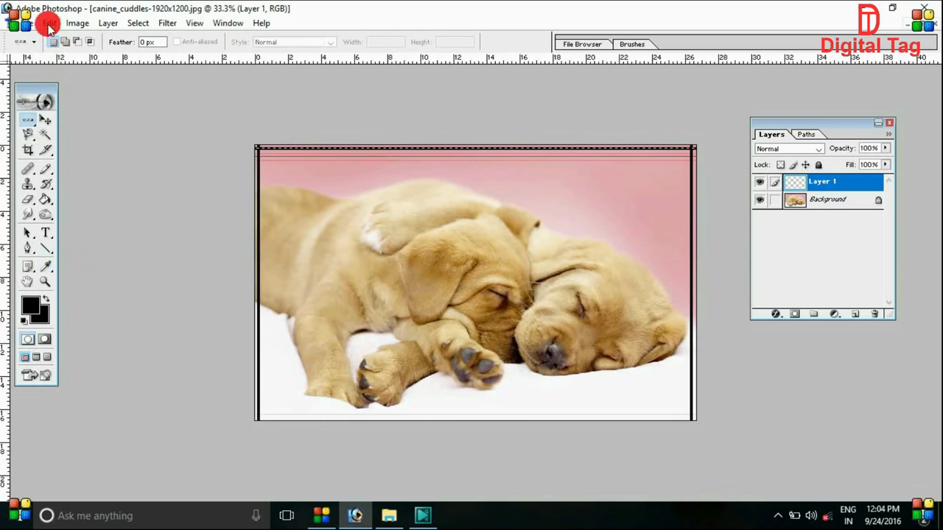
Step: Set the background colour to bright red FF3333
left_click(43, 313)
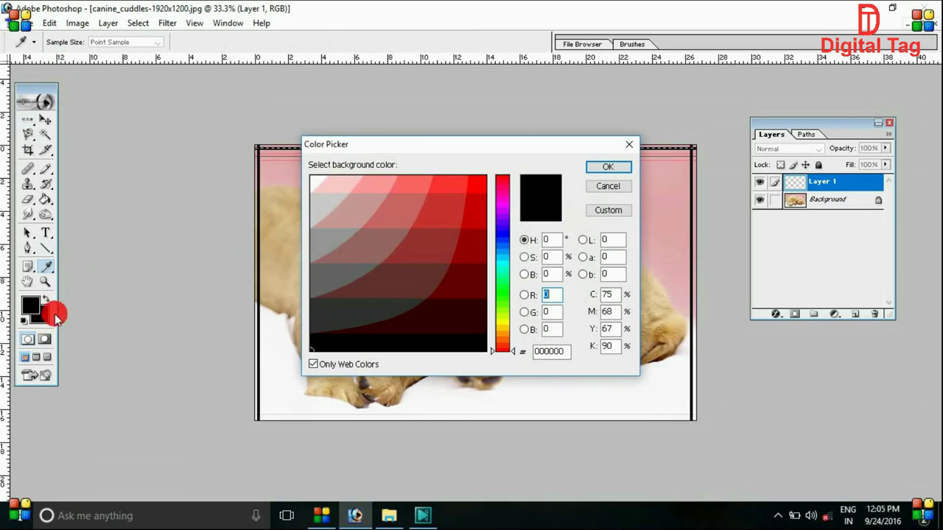
left_click(478, 217)
left_click(611, 167)
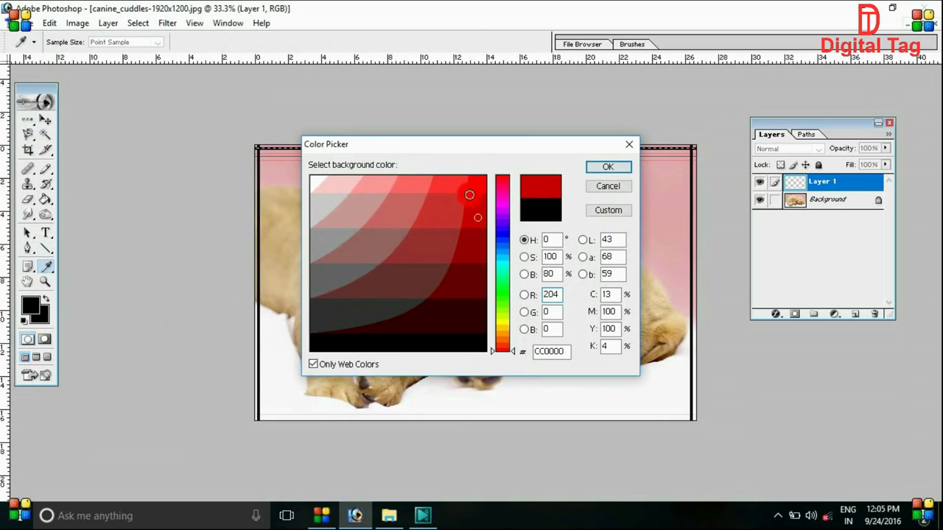
left_click(465, 186)
left_click(602, 169)
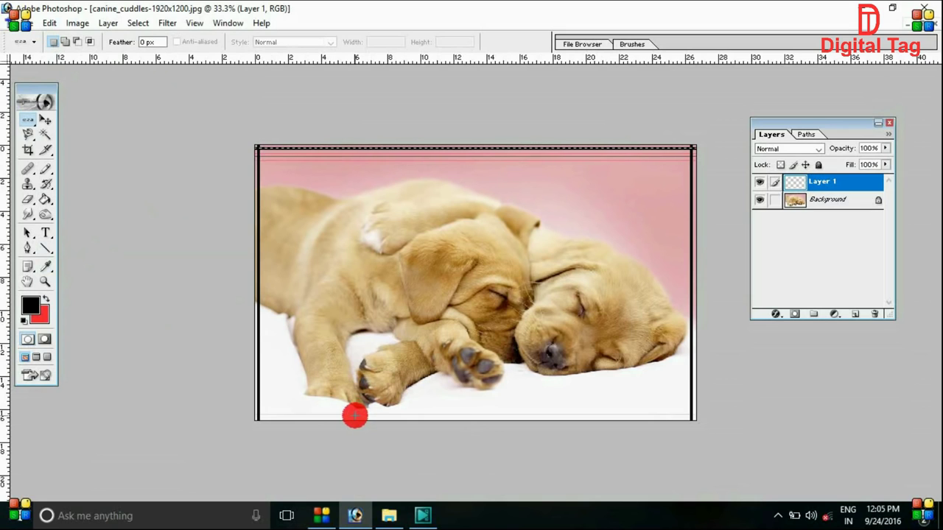
Step: Select the bottom-edge pixel row and stroke it in black
left_click(355, 415)
left_click(49, 23)
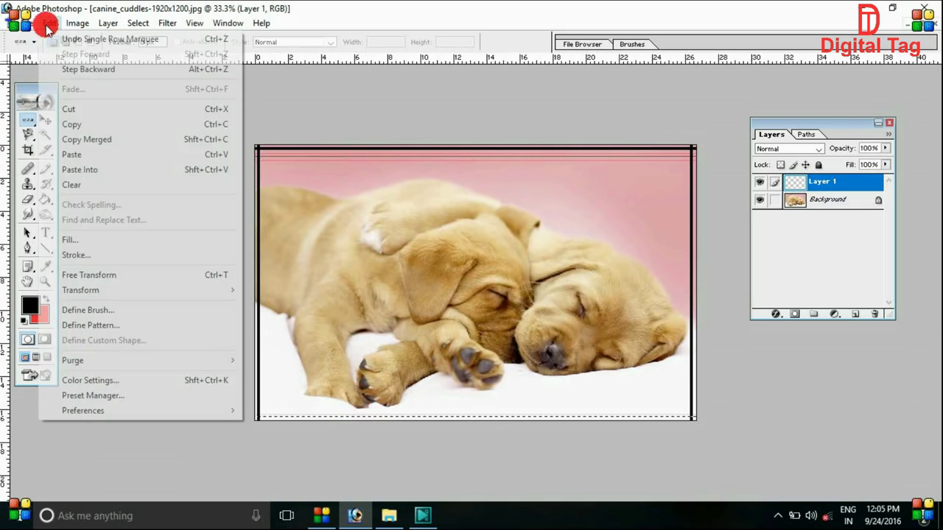
left_click(88, 255)
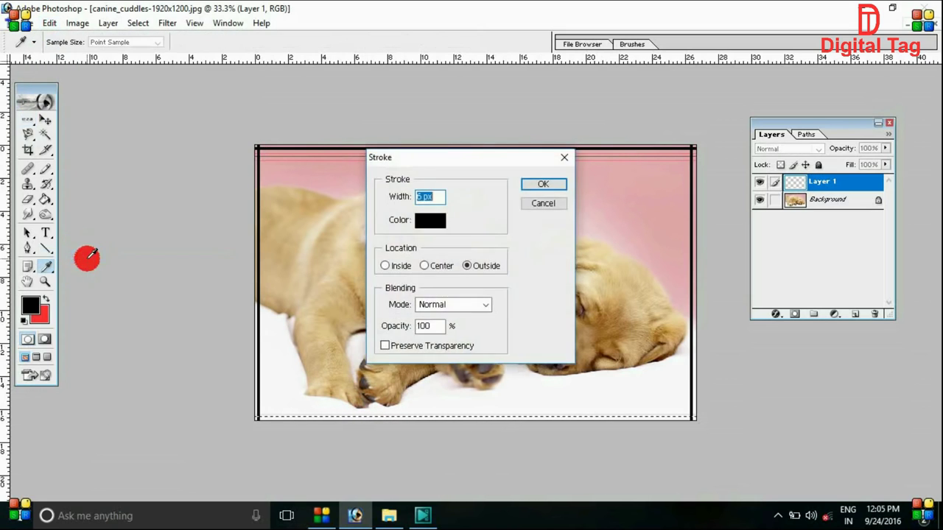
left_click(533, 183)
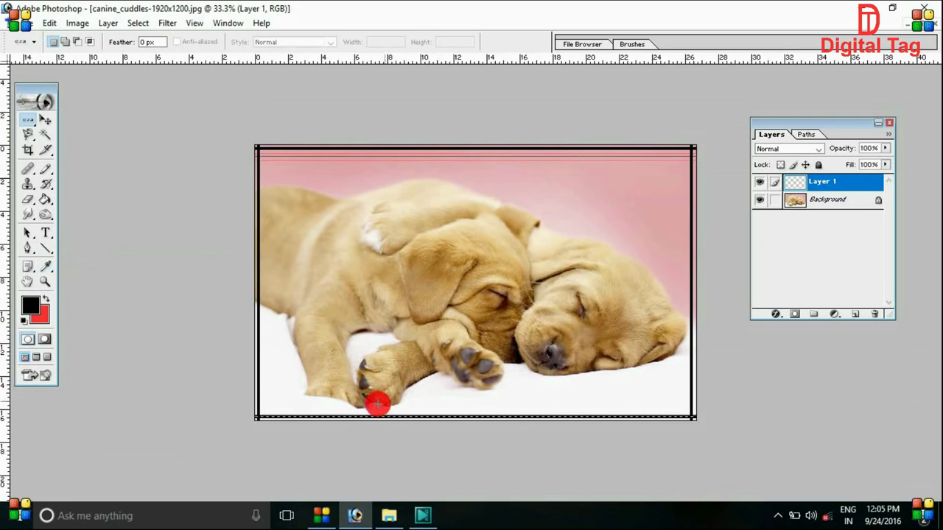
Step: Set the foreground colour to red and stroke the selected edge with it
left_click(32, 313)
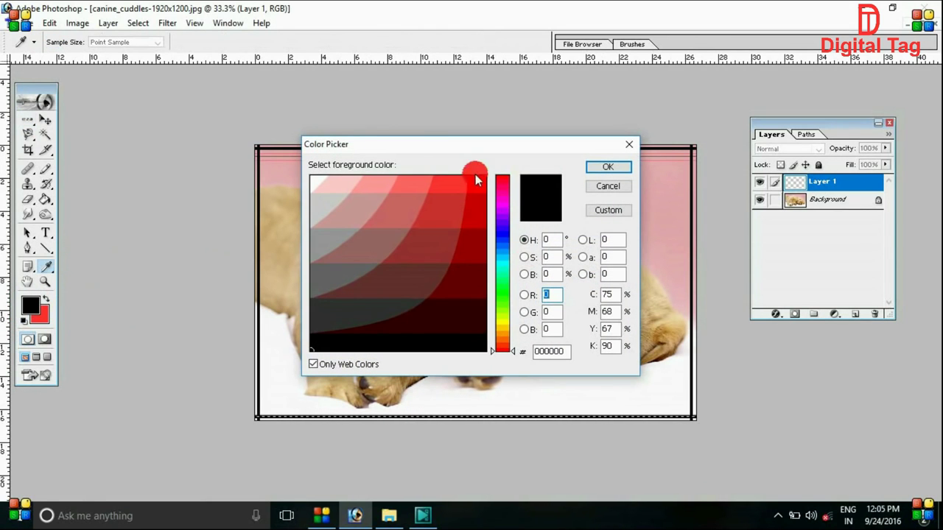
left_click(445, 183)
left_click(609, 167)
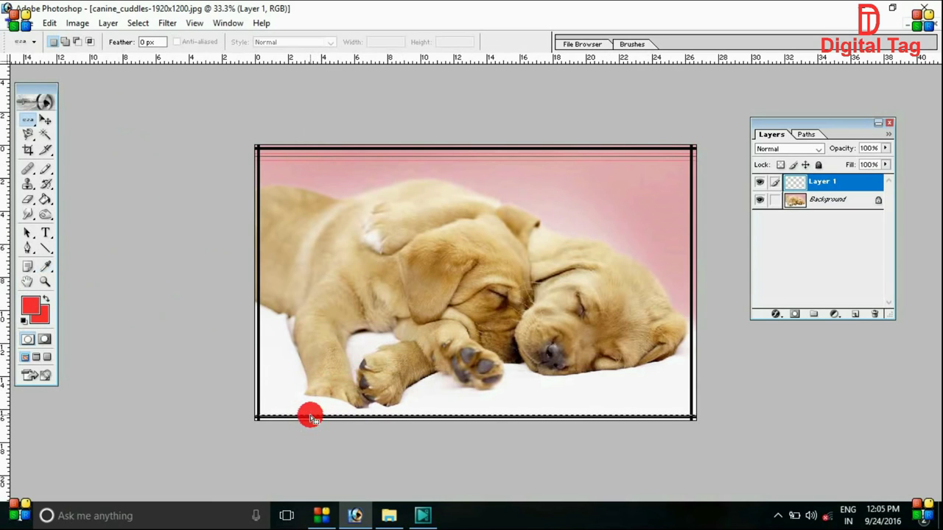
left_click(50, 23)
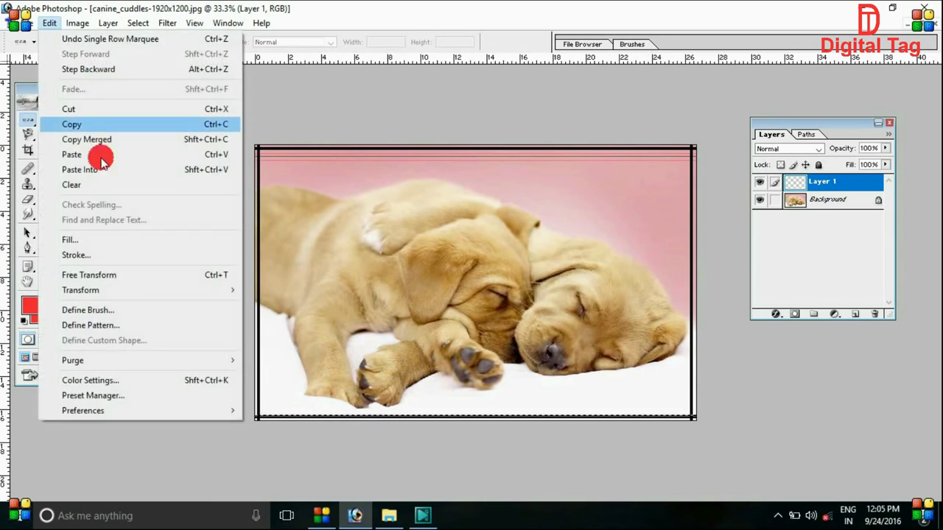
left_click(98, 254)
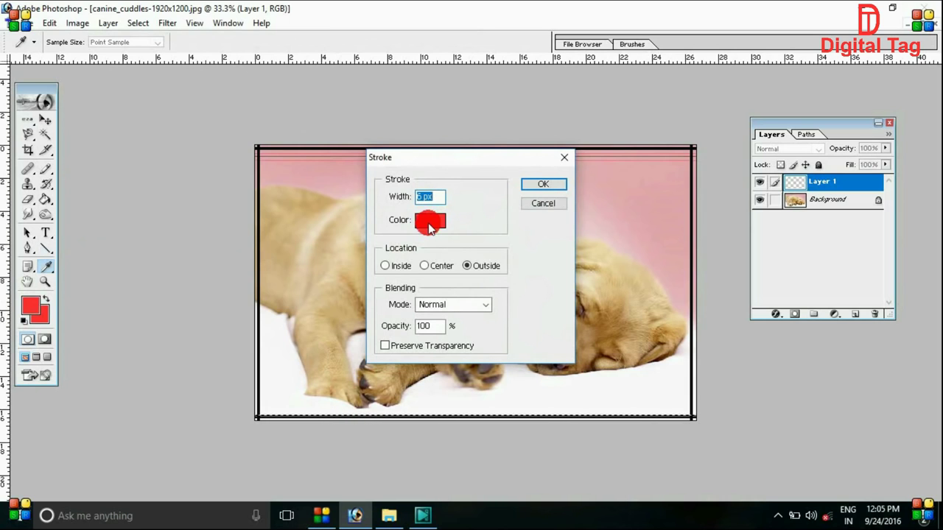
left_click(543, 183)
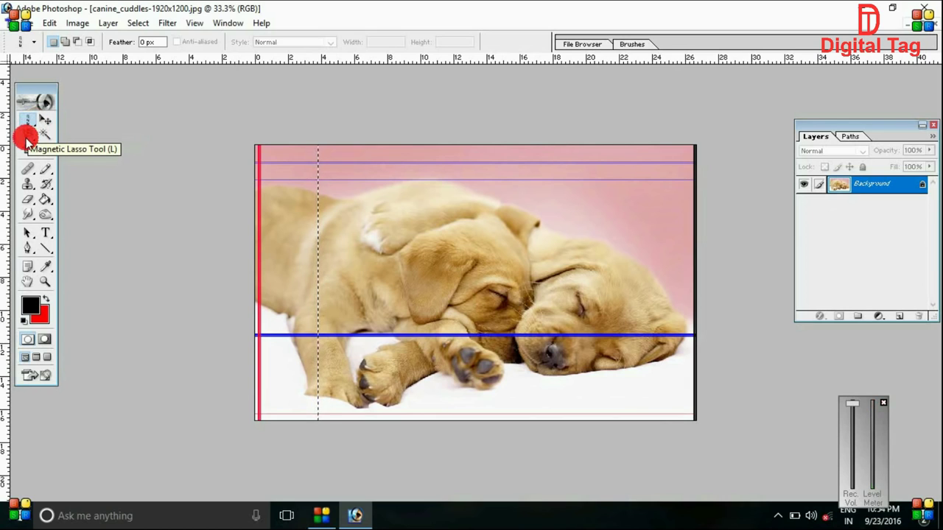
Step: Close the puppy photo and Untitled-1 without saving changes
left_click(31, 142)
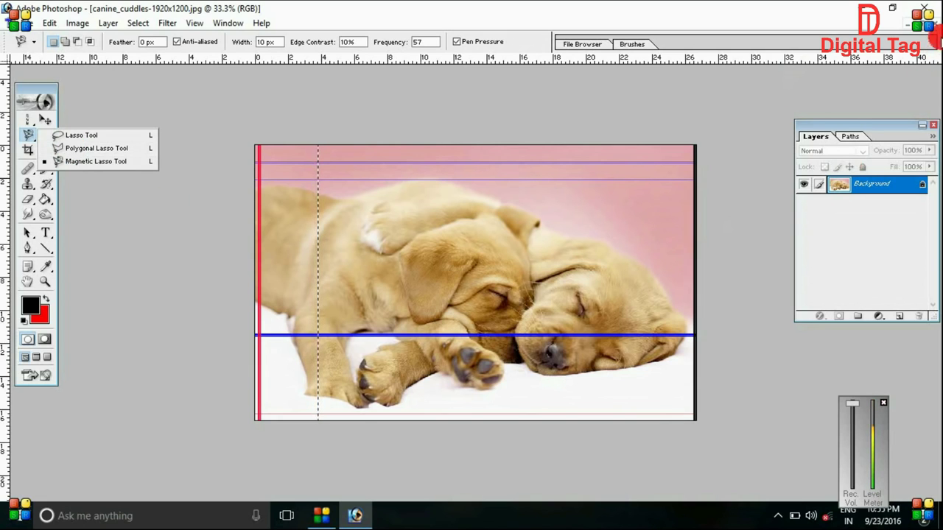
left_click(937, 25)
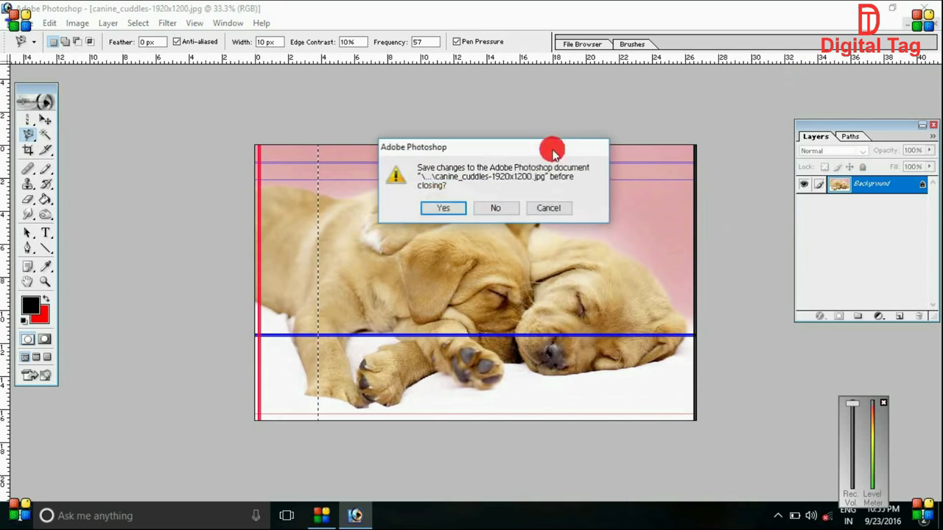
left_click(496, 207)
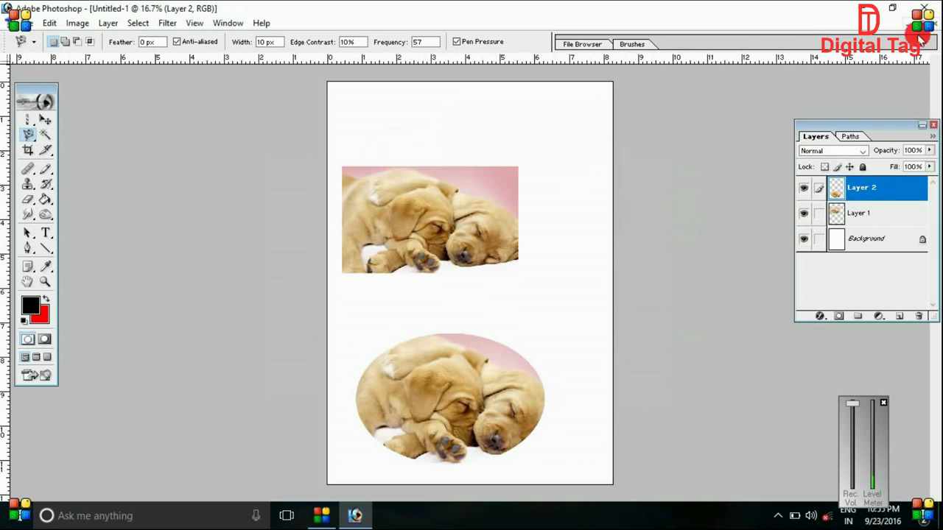
left_click(937, 24)
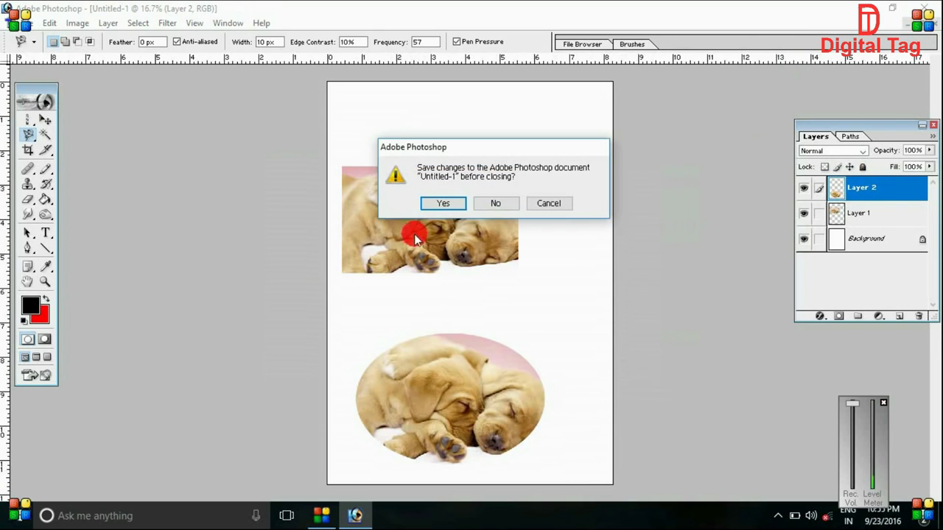
left_click(495, 202)
Step: Open canine_cuddles-1920x1200.jpg from the Open dialog
double_click(258, 251)
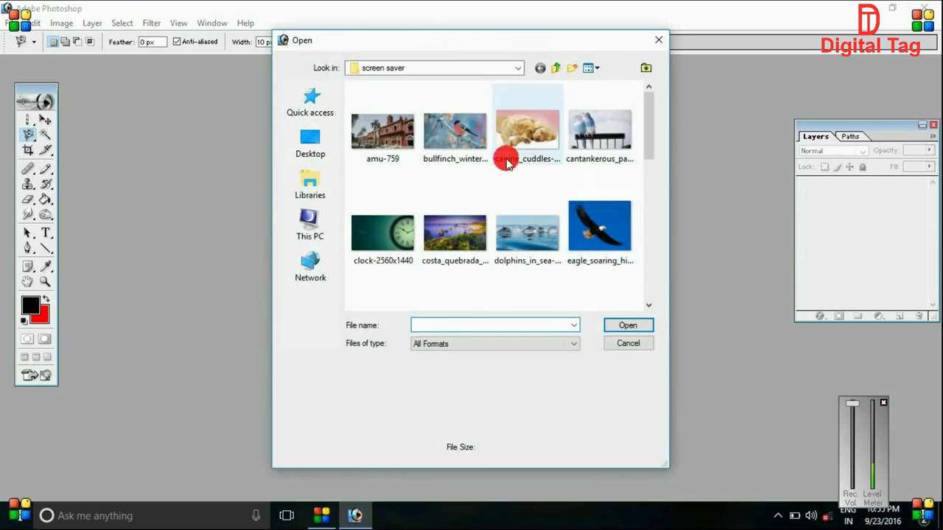
scroll(571, 162, "down", 2)
scroll(571, 162, "up", 2)
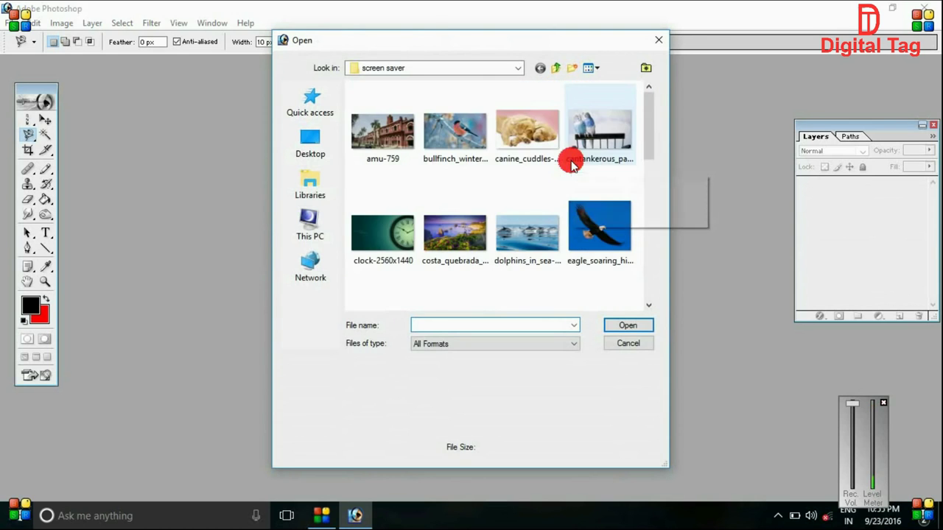
left_click(503, 129)
double_click(503, 128)
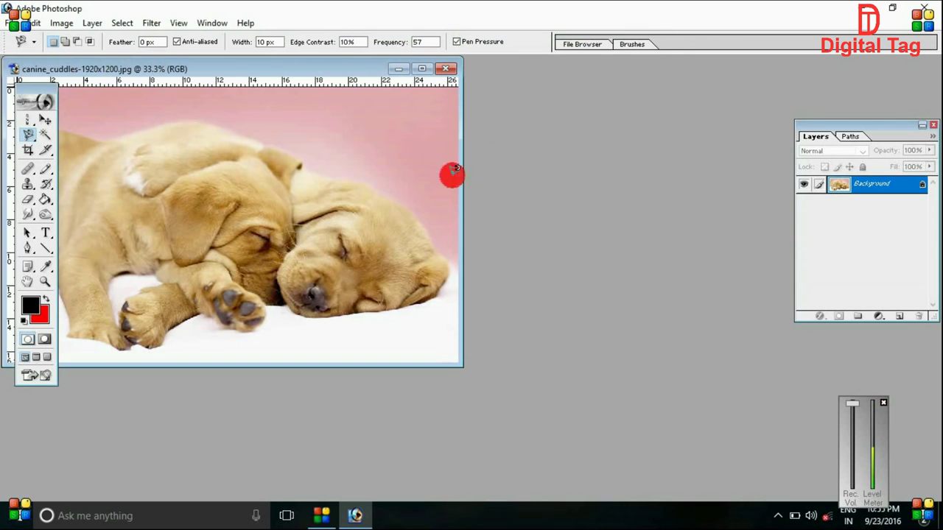
Step: Maximize the photo and draw a freehand Lasso selection around both sleeping puppies
left_click(425, 74)
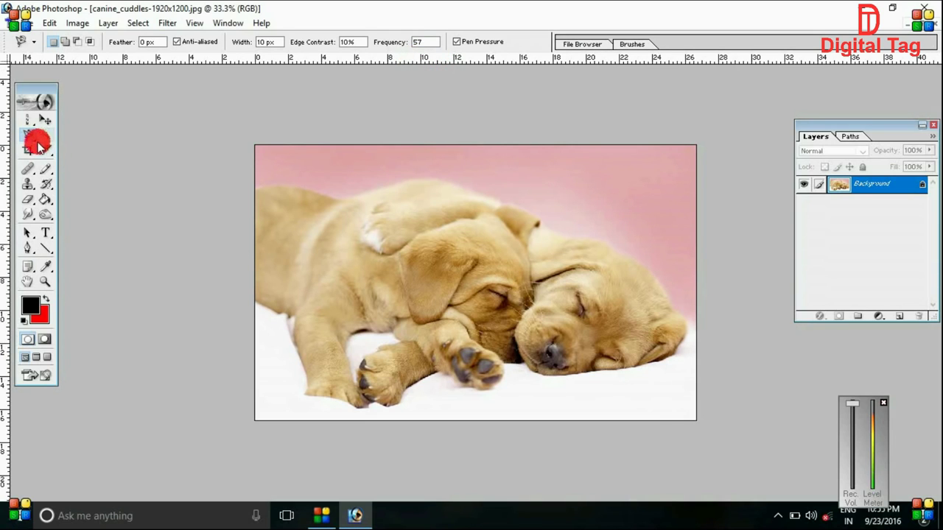
left_click_drag(37, 144, 67, 138)
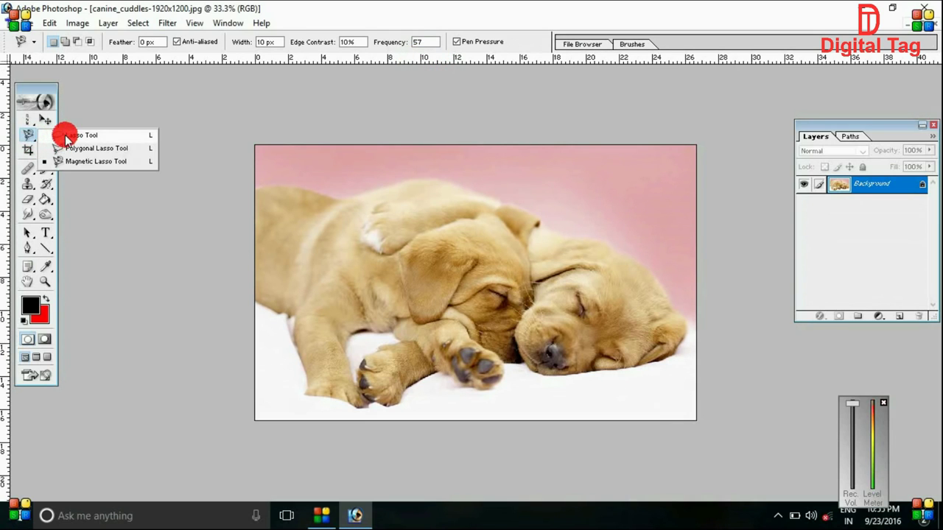
left_click(66, 137)
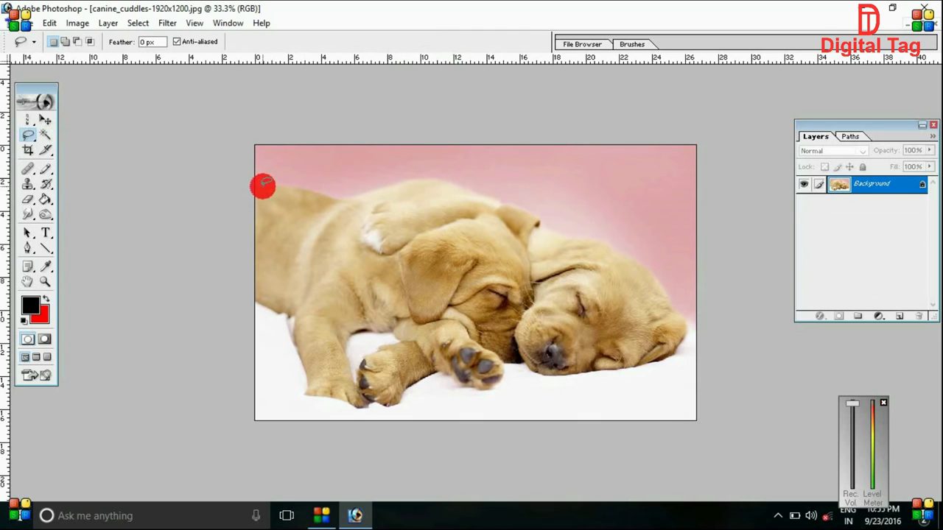
left_click_drag(263, 185, 268, 183)
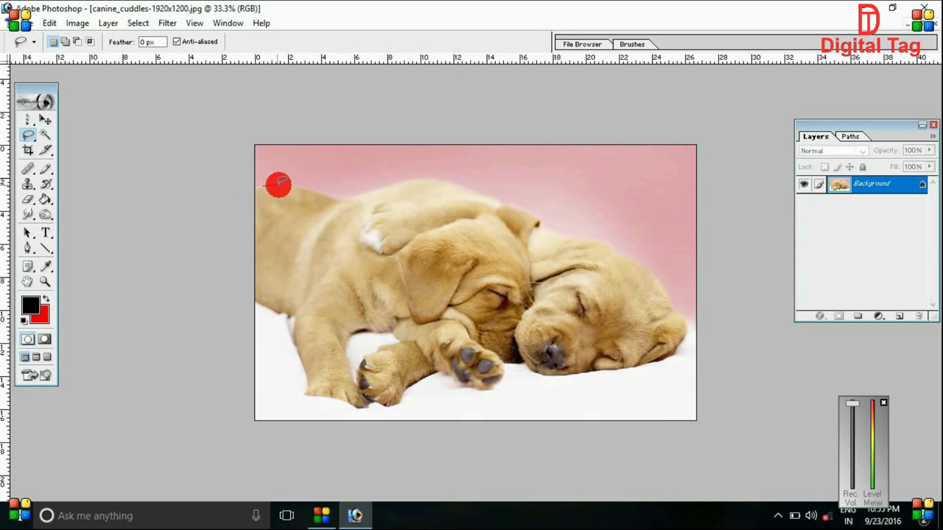
mouse_move(296, 185)
left_mouse_down()
mouse_move(358, 202)
mouse_move(406, 181)
mouse_move(446, 181)
mouse_move(537, 206)
mouse_move(558, 231)
mouse_move(587, 231)
mouse_move(639, 259)
mouse_move(689, 334)
mouse_move(680, 358)
mouse_move(568, 400)
mouse_move(520, 384)
mouse_move(447, 398)
mouse_move(362, 434)
mouse_move(312, 415)
mouse_move(265, 362)
mouse_move(276, 275)
mouse_move(262, 190)
left_mouse_up()
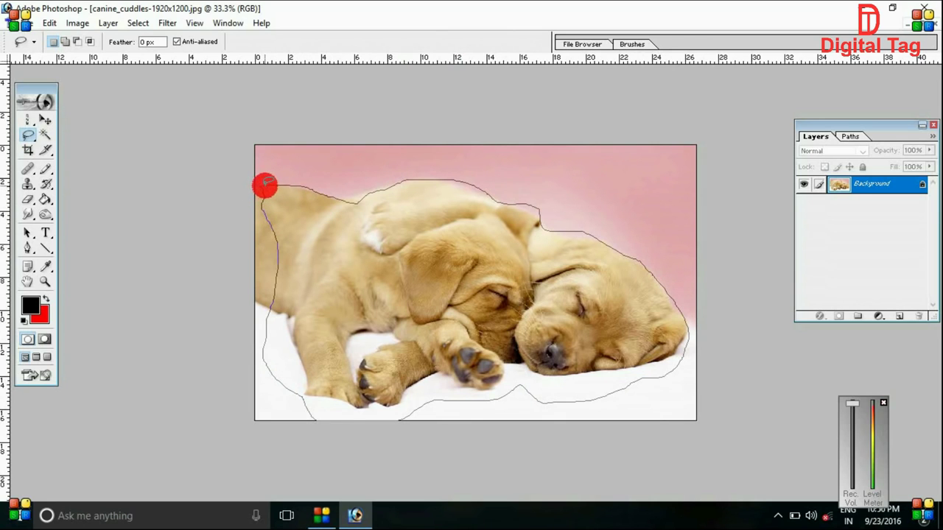
left_click_drag(265, 184, 264, 185)
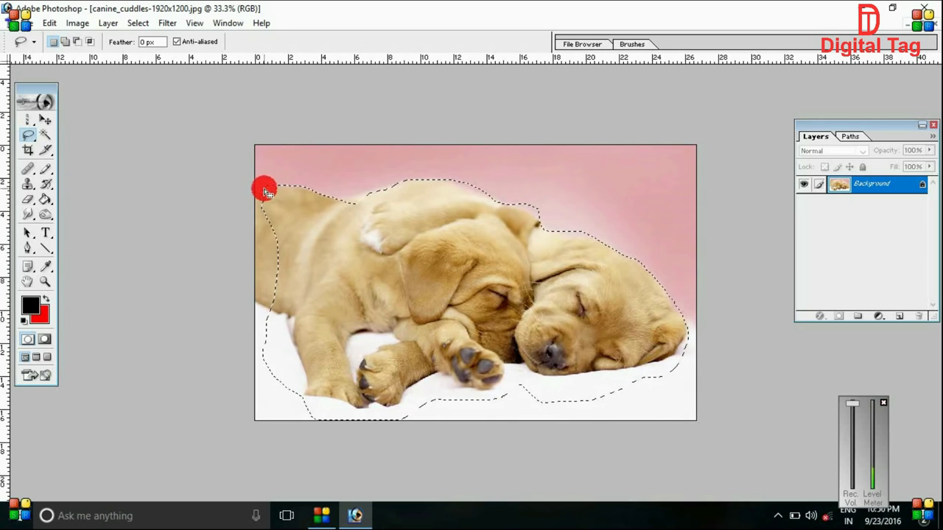
Step: Copy the selected puppies, then try a cut and undo it with Ctrl+Z
left_click(49, 23)
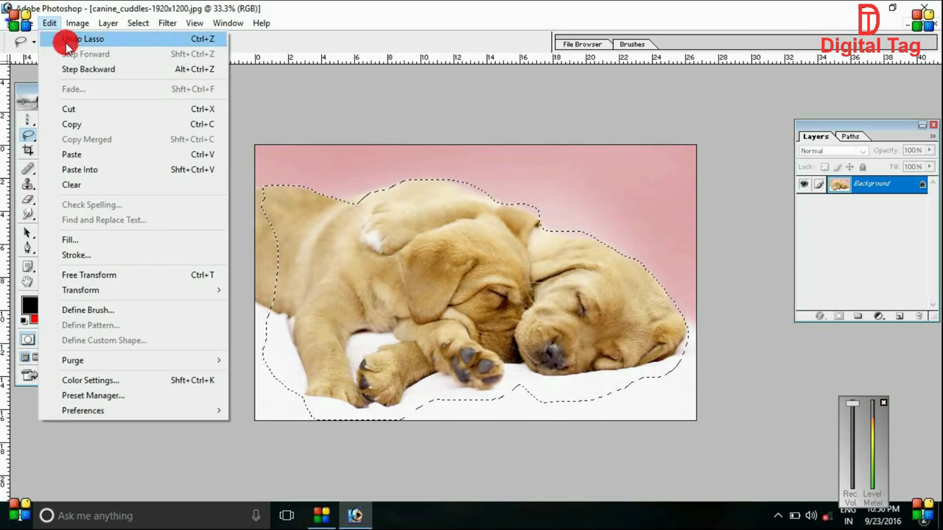
left_click(80, 125)
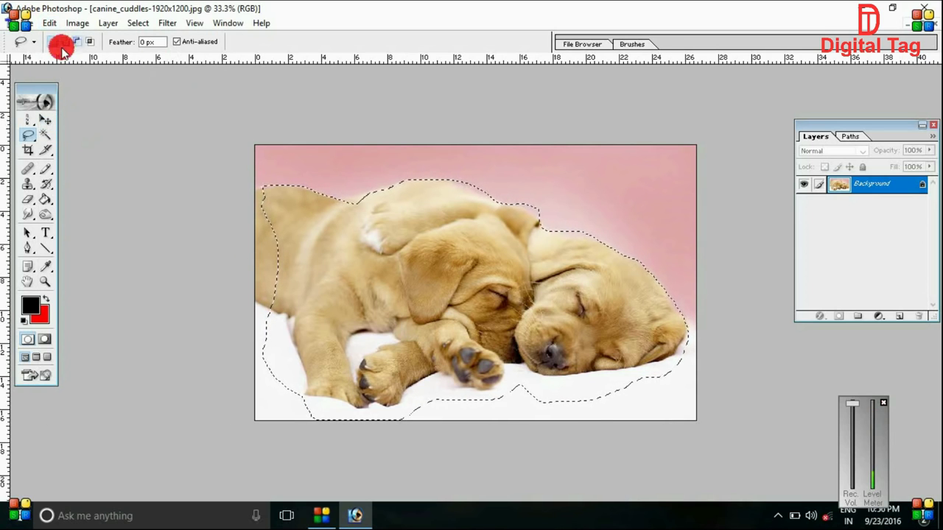
left_click(49, 23)
left_click(76, 104)
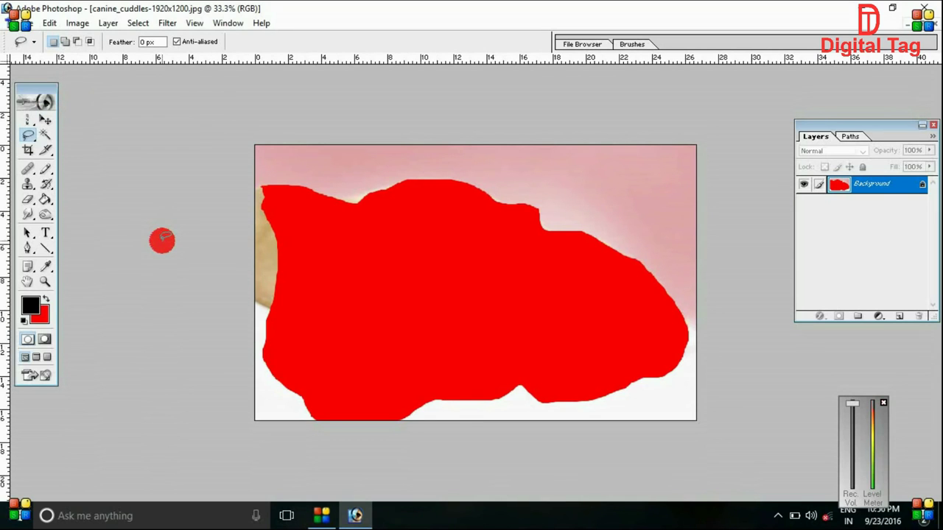
key("ctrl+z")
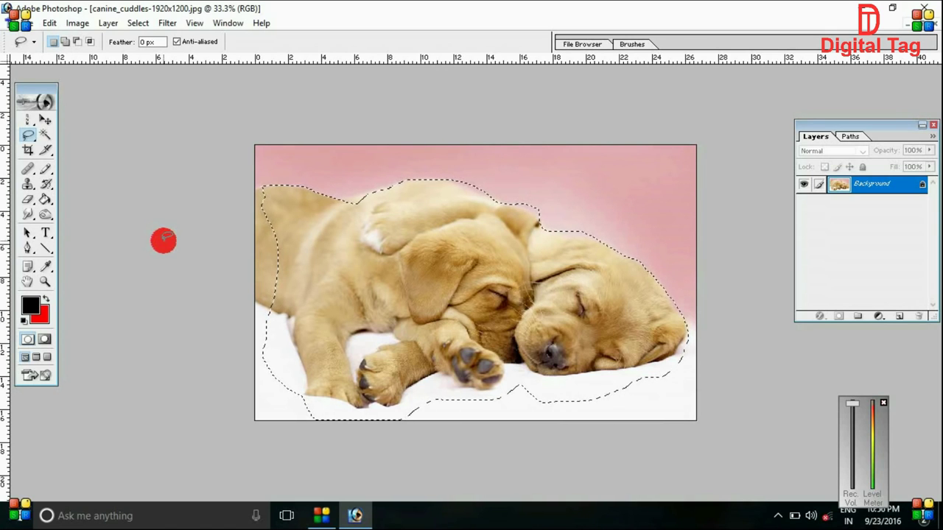
Step: Copy the puppies again and restore the photo to a floating window
left_click(52, 24)
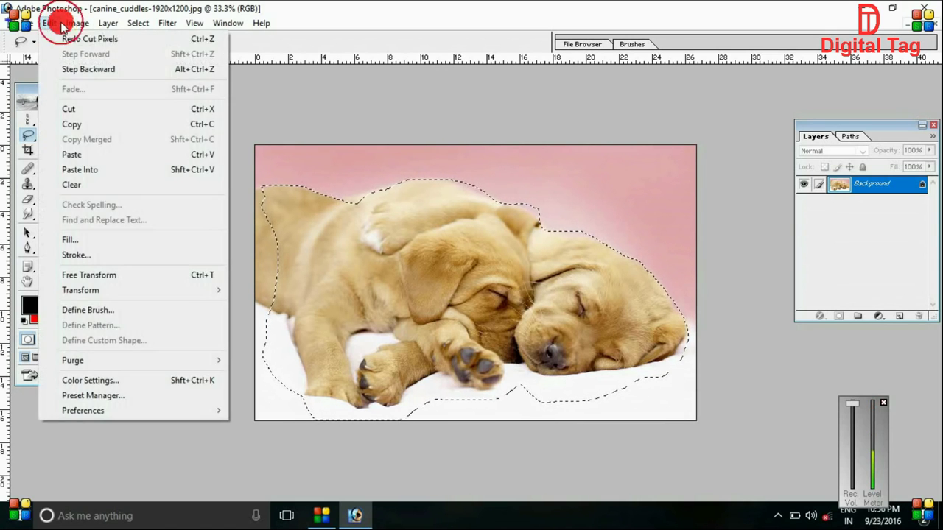
left_click(87, 125)
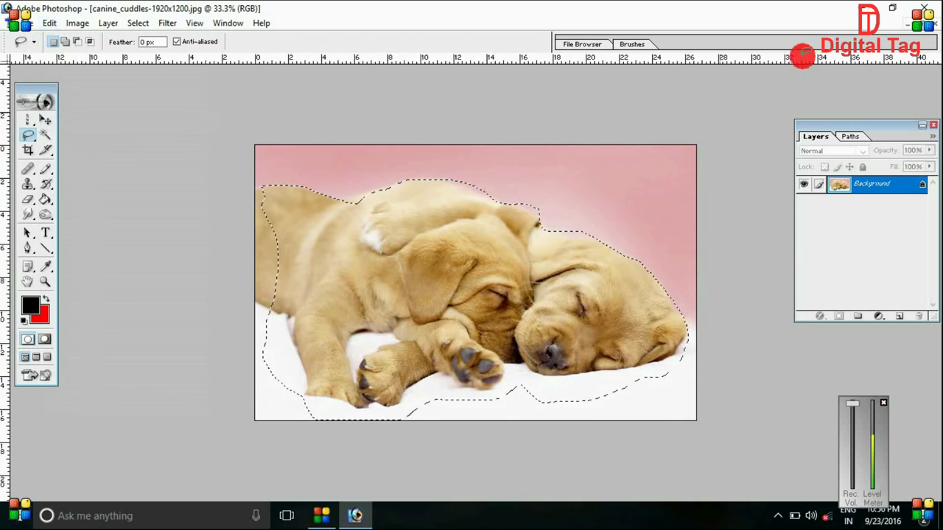
left_click(922, 26)
Step: Create a new blank document using the A4 preset
left_click_drag(306, 69, 586, 117)
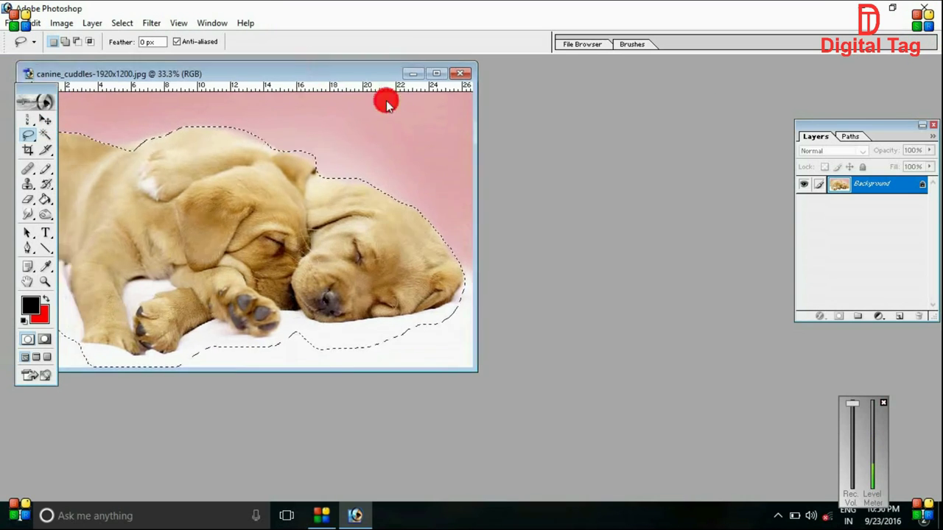
left_click(33, 23)
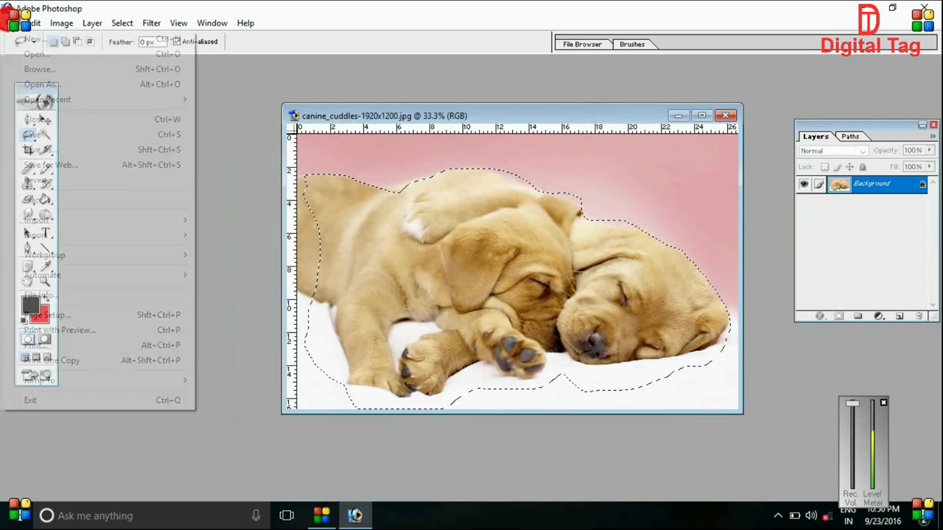
left_click(18, 42)
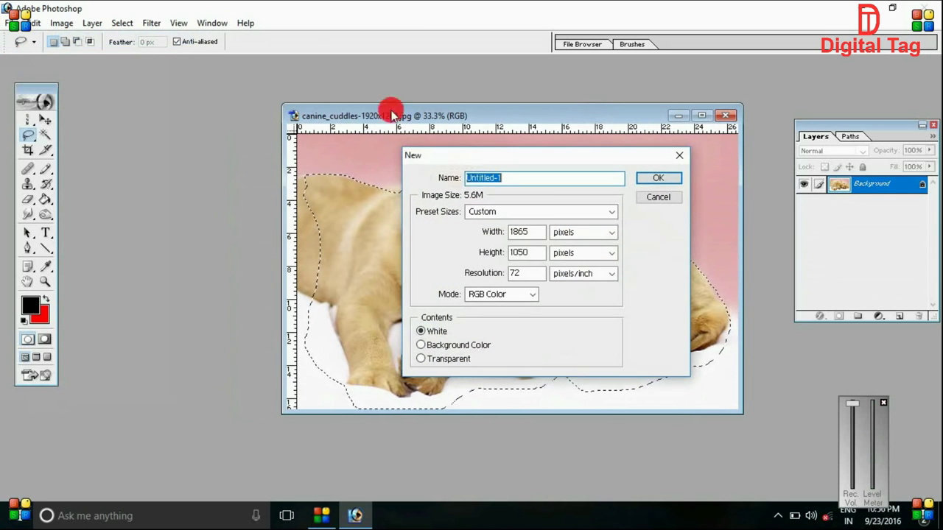
left_click(611, 212)
scroll(614, 214, "down", 5)
left_click(516, 303)
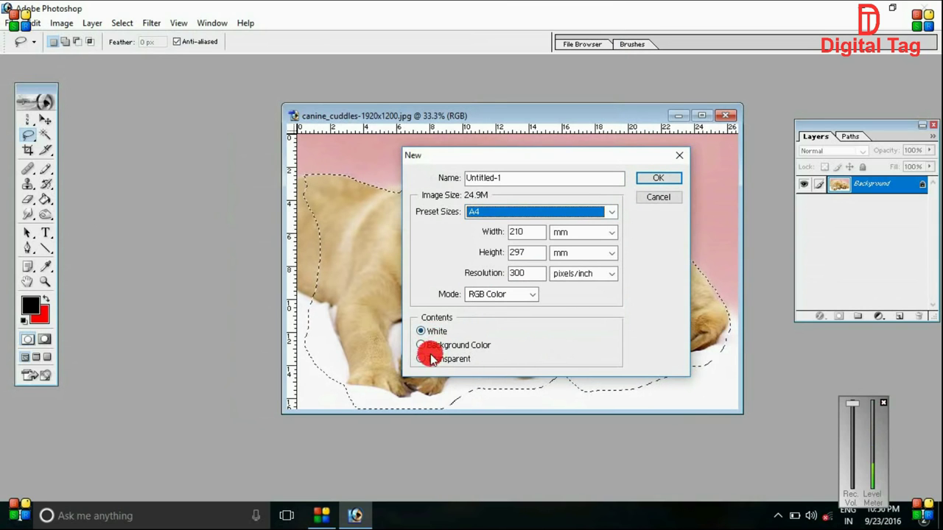
left_click(652, 179)
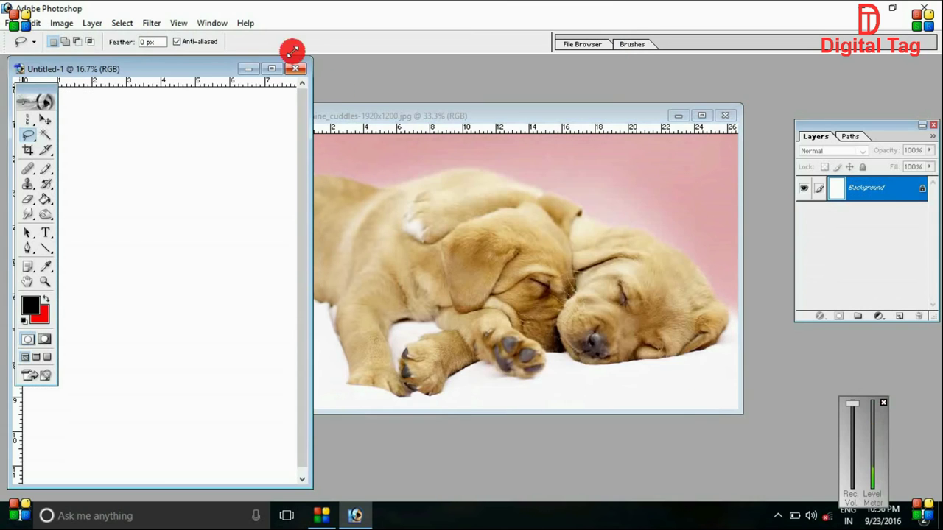
Step: Maximize the new document and paste the puppies into it as Layer 1
left_click(270, 69)
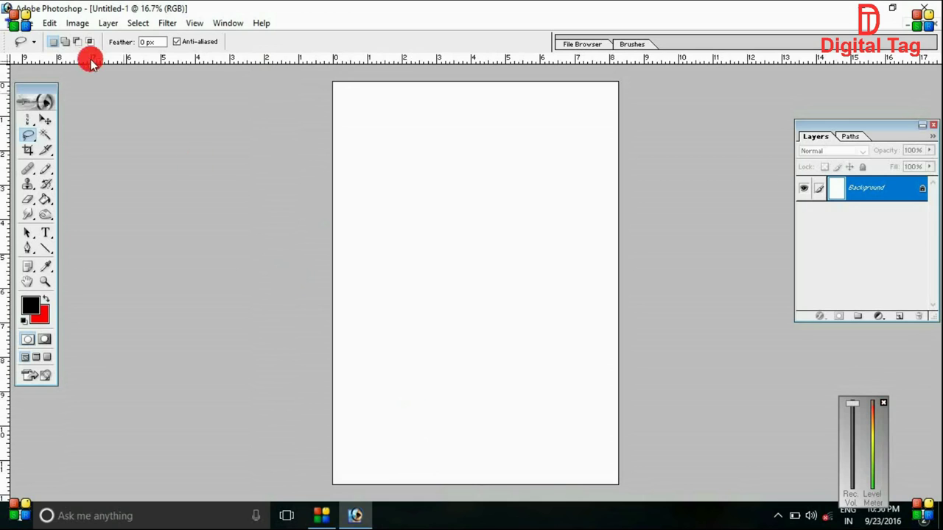
left_click(52, 23)
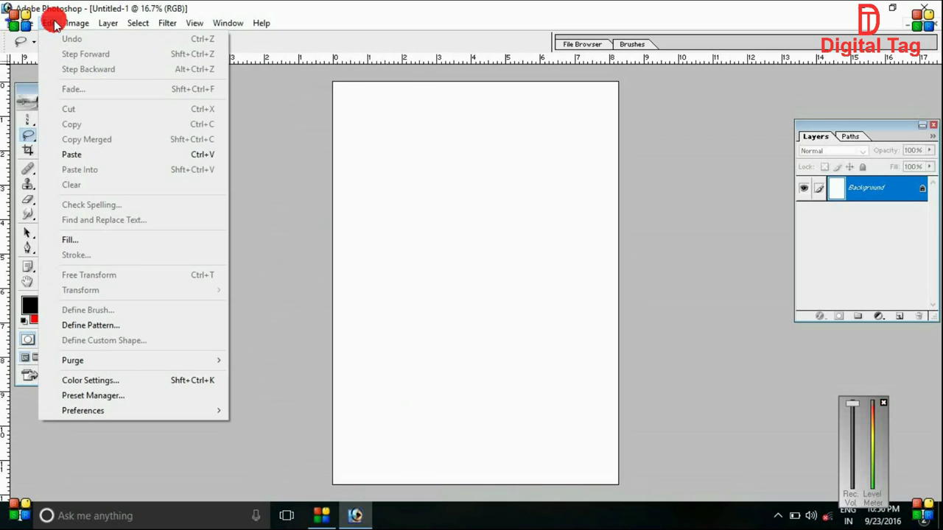
left_click(101, 154)
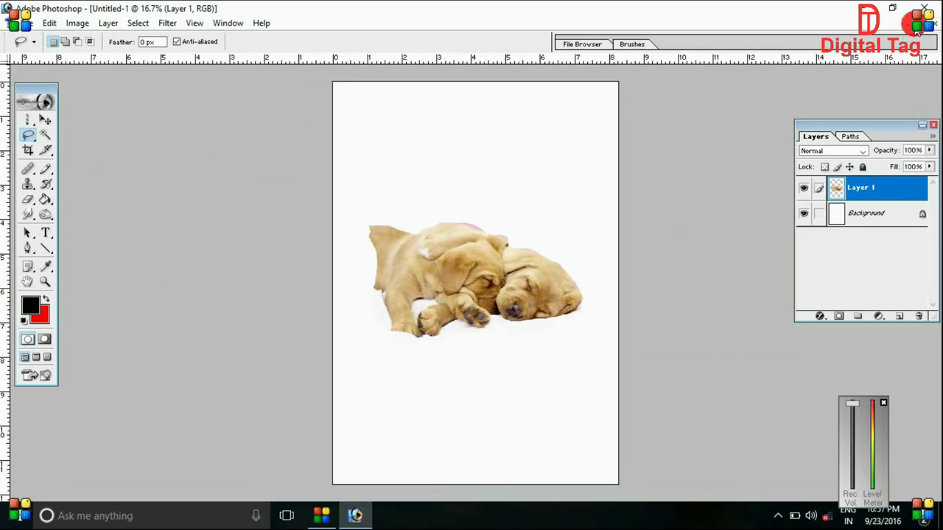
Step: Restore Untitled-1, maximize the canine_cuddles photo and deselect the puppies
left_click(920, 28)
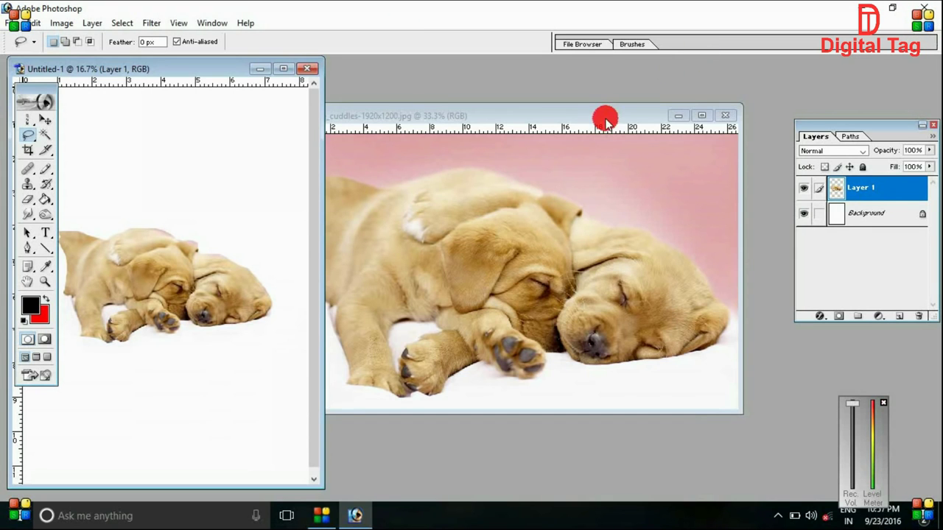
left_click(606, 116)
left_click(702, 115)
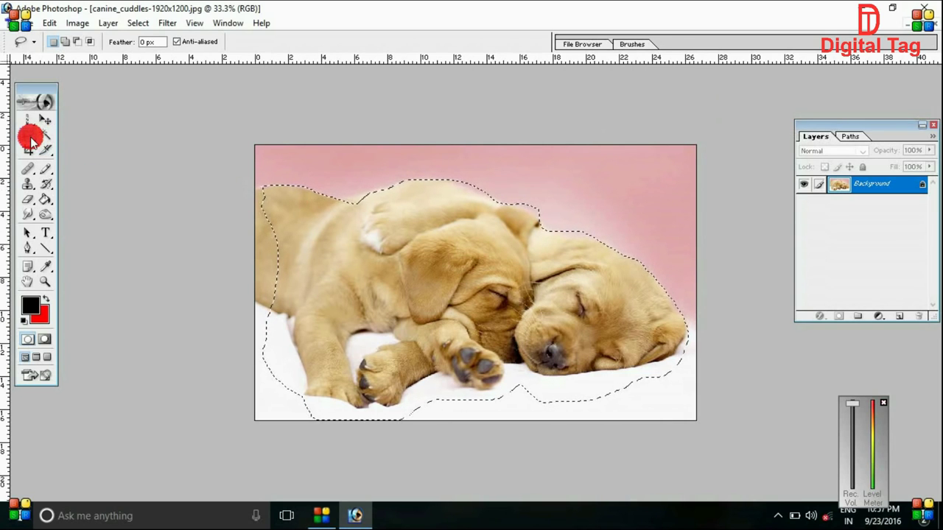
left_click(305, 208)
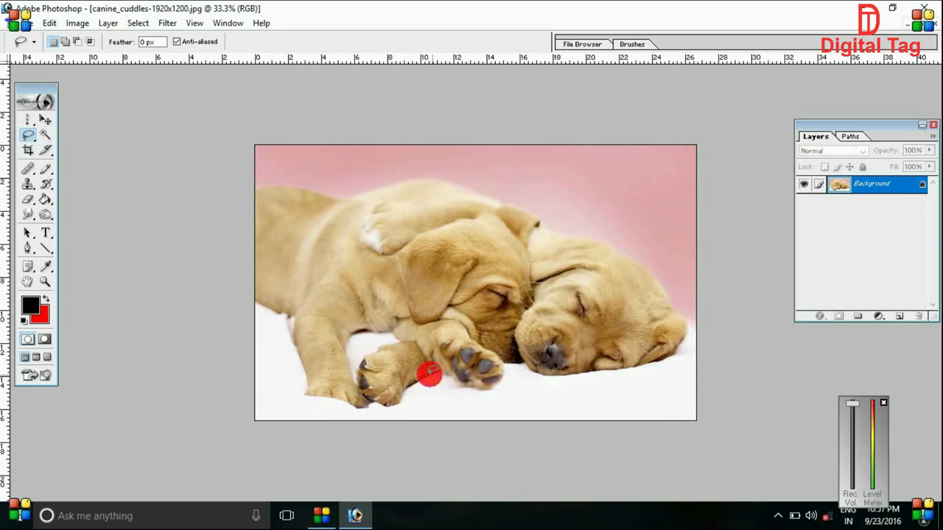
left_click(31, 138)
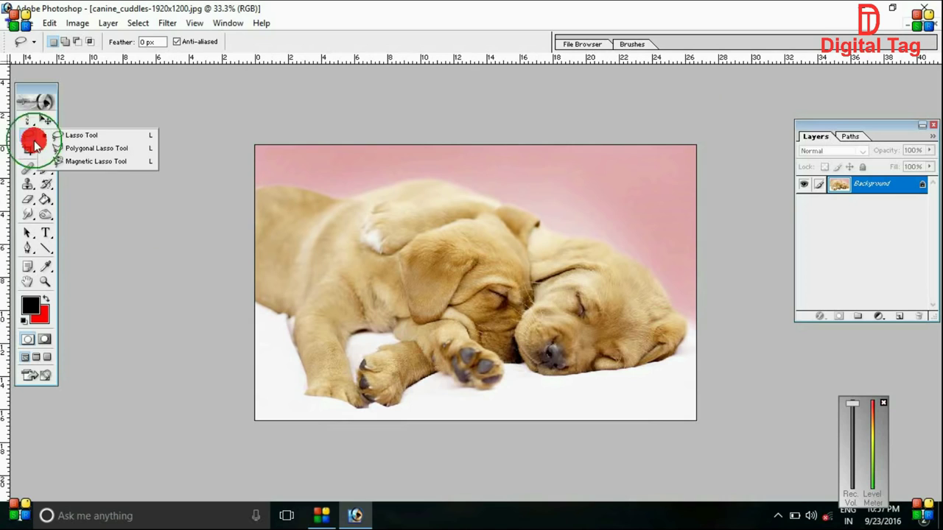
Step: Switch to the Polygonal Lasso and place corners from the photo's left edge around the right puppy's face
left_click(97, 149)
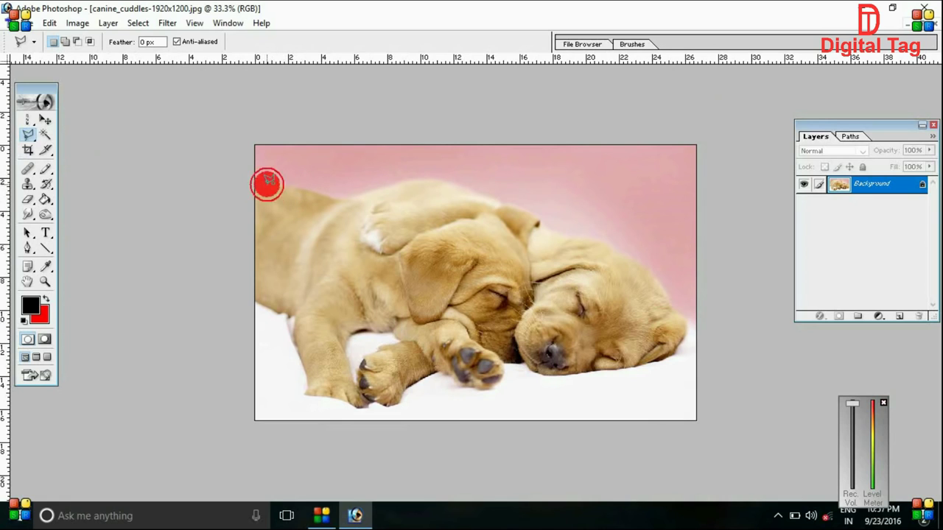
left_click(267, 184)
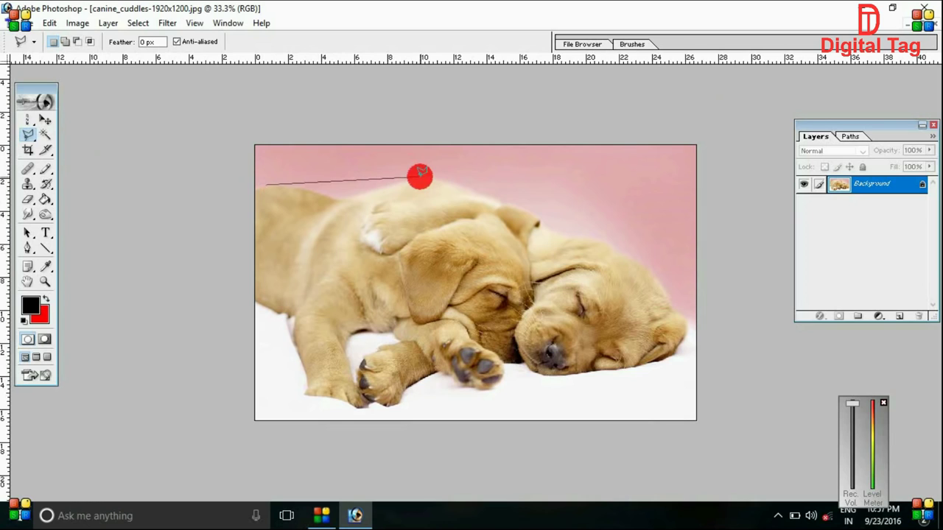
left_click(420, 175)
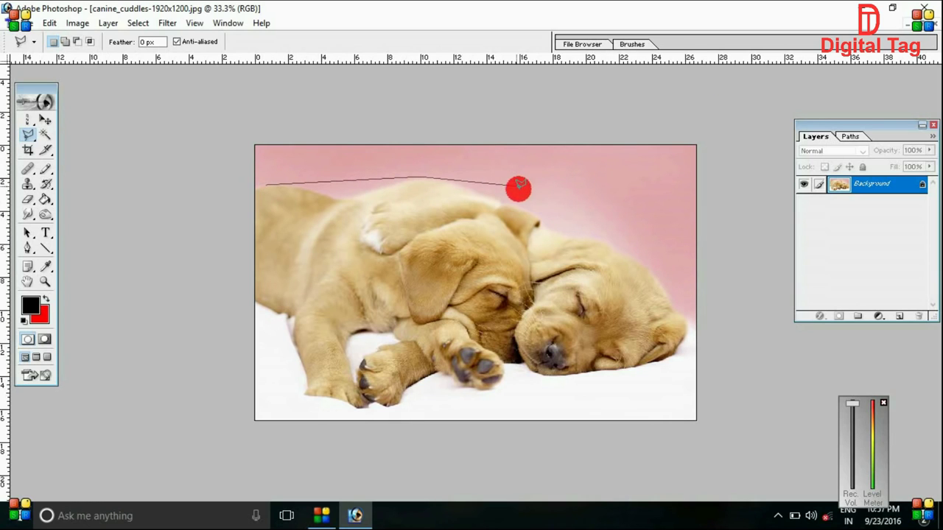
left_click(549, 215)
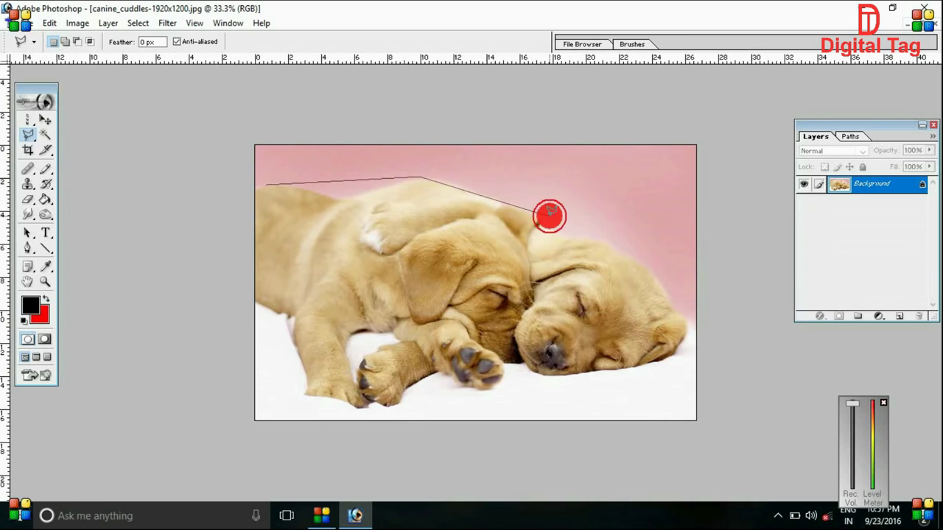
left_click(651, 271)
left_click(681, 342)
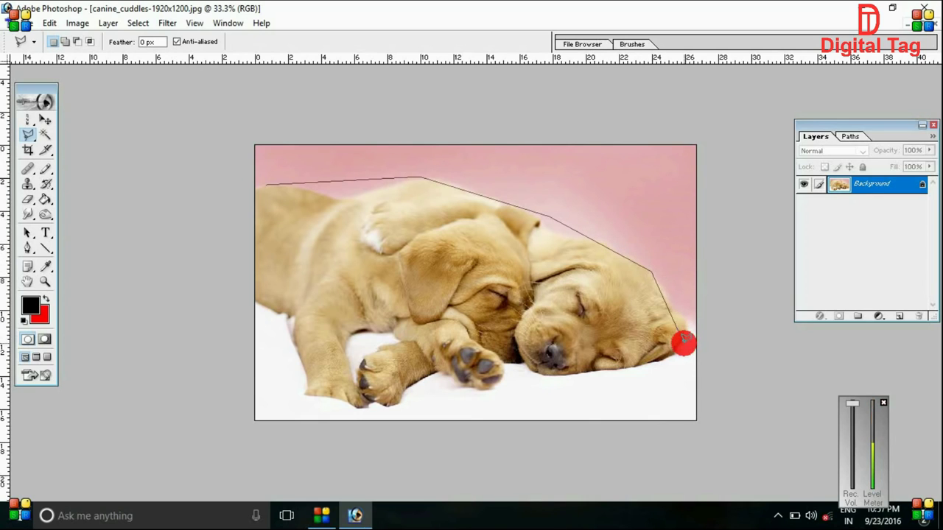
left_click(669, 350)
left_click(581, 377)
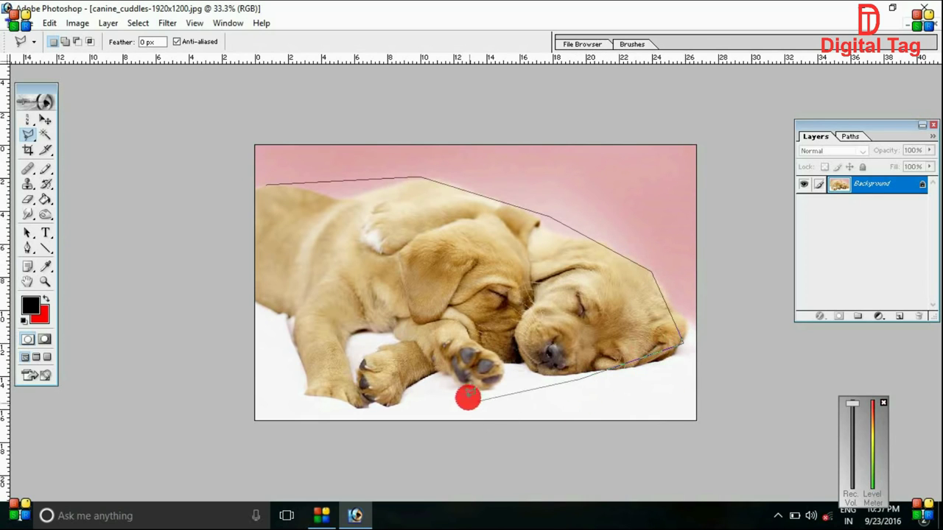
Step: Continue the straight-edged outline along the bottom and left side, closing it around the puppies
left_click(467, 392)
left_click(335, 404)
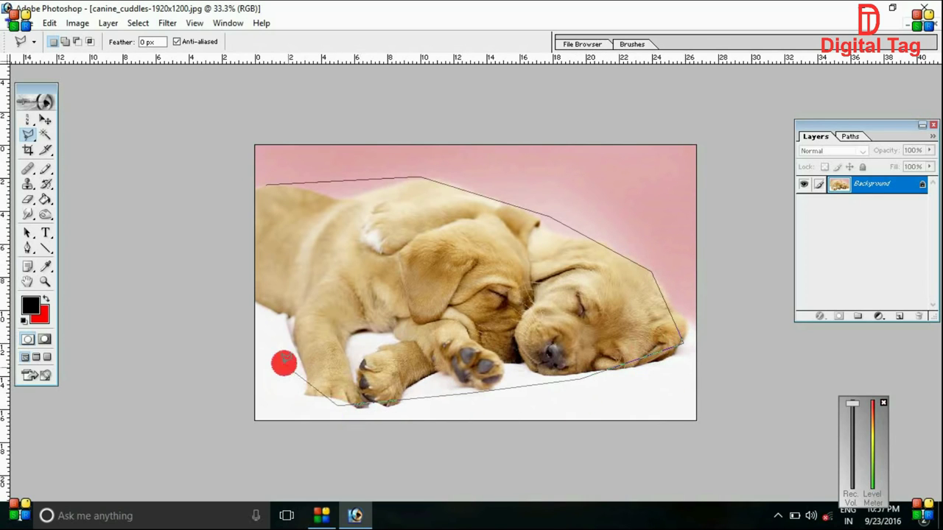
left_click(278, 354)
left_click(265, 298)
left_click(266, 217)
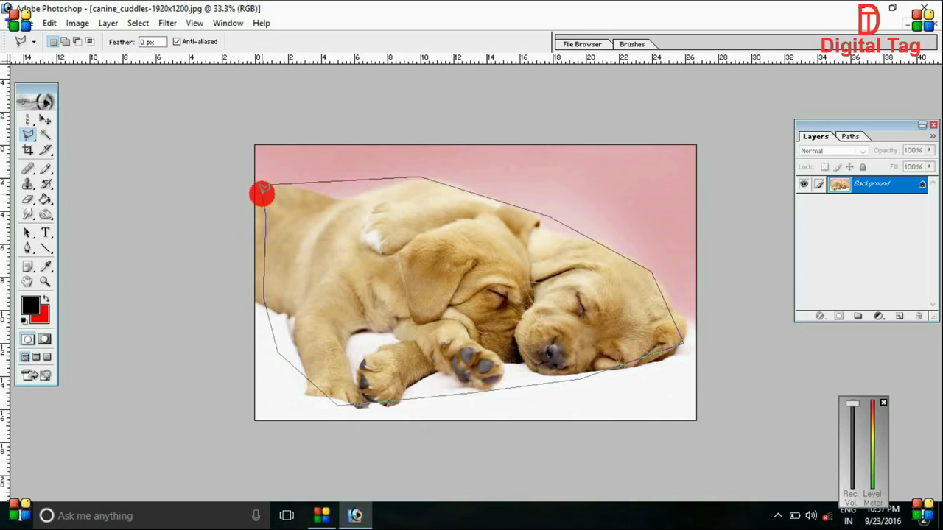
left_click(262, 190)
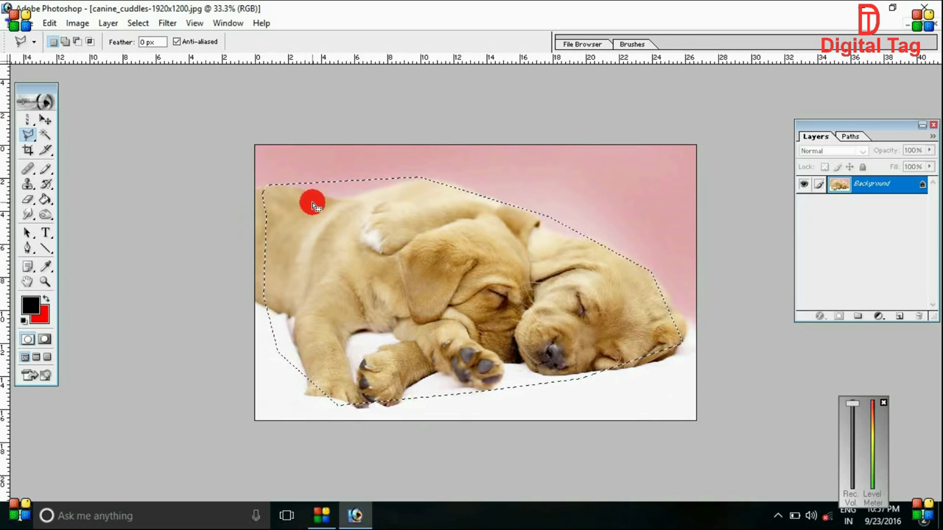
Step: Drop that selection, trace a new polygonal outline, and remove its last three corners with Backspace
left_click(48, 22)
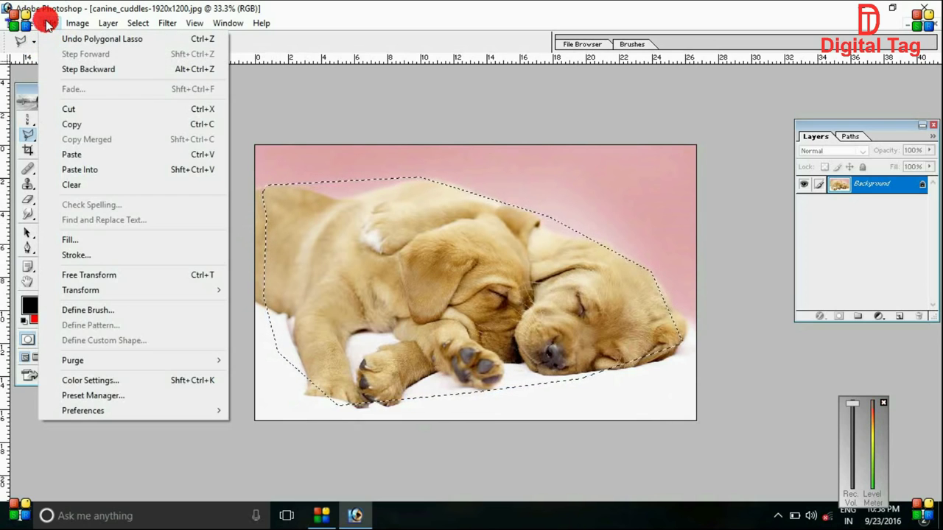
left_click(311, 212)
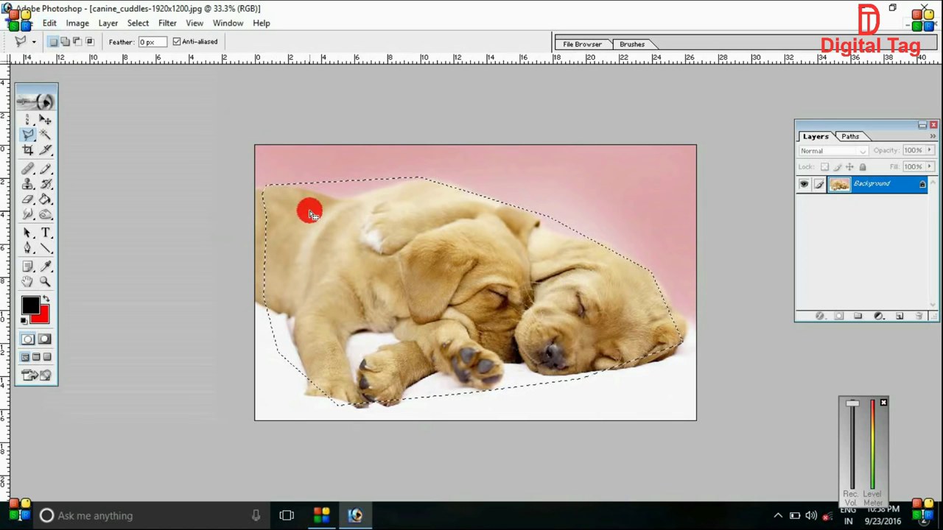
left_click(310, 211)
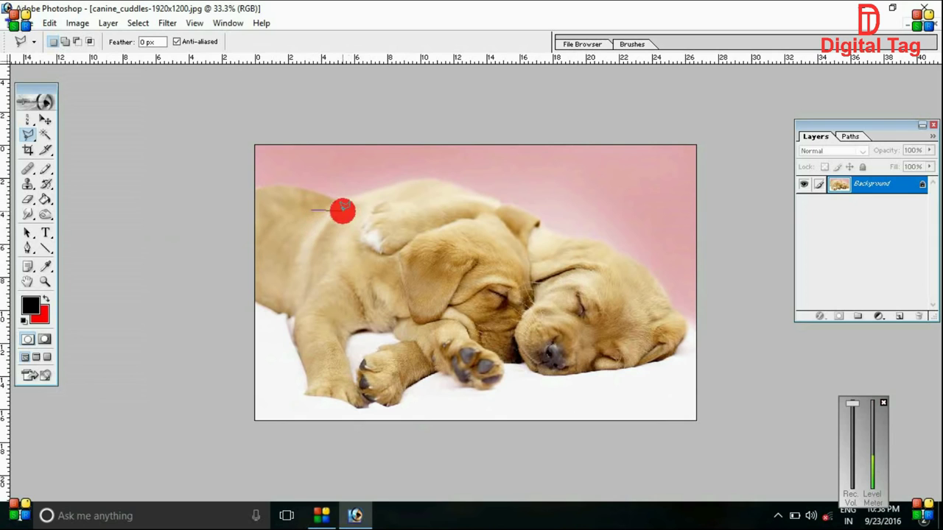
left_click(364, 189)
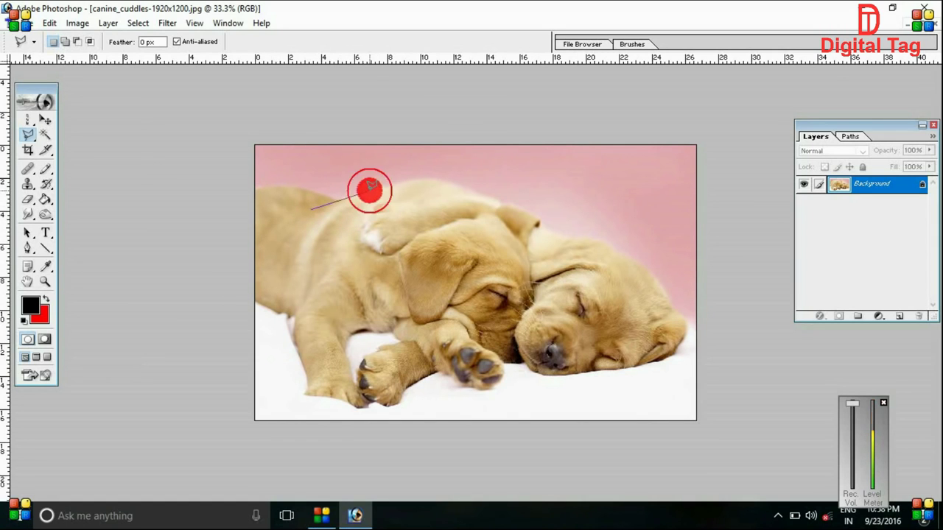
left_click(501, 136)
left_click(663, 220)
left_click(624, 278)
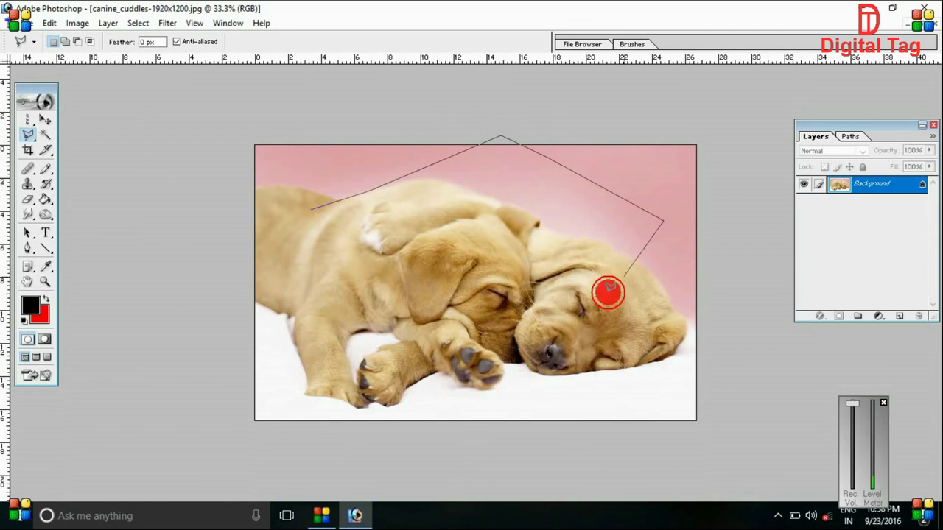
left_click(501, 364)
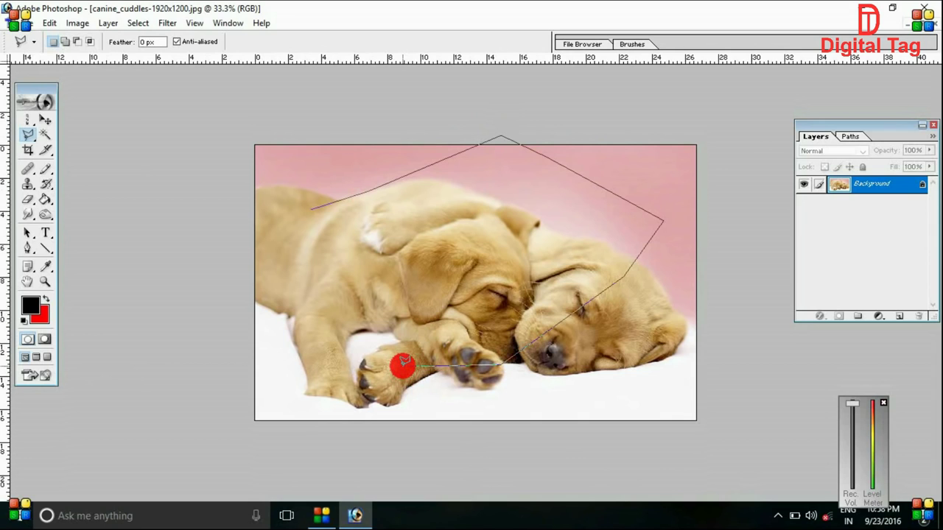
key("BackSpace")
key("BackSpace")
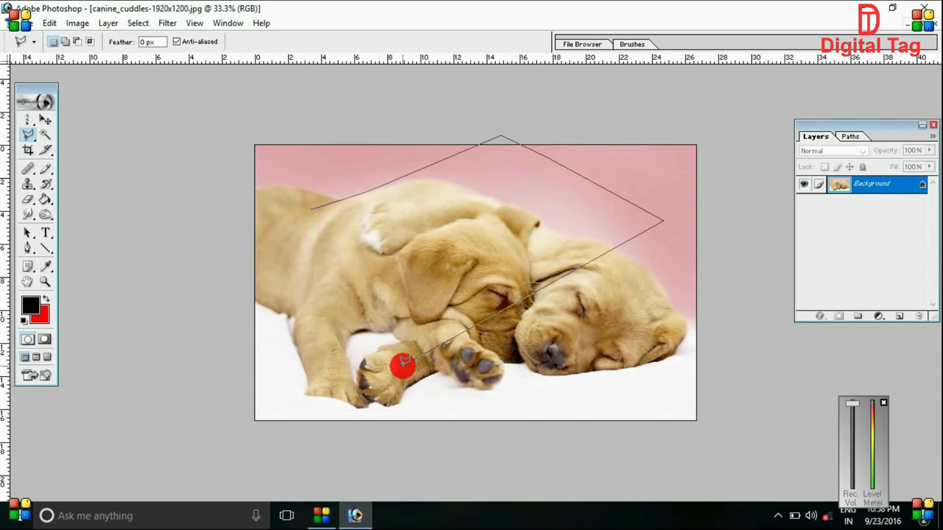
key("BackSpace")
key("BackSpace")
key("BackSpace")
key("BackSpace")
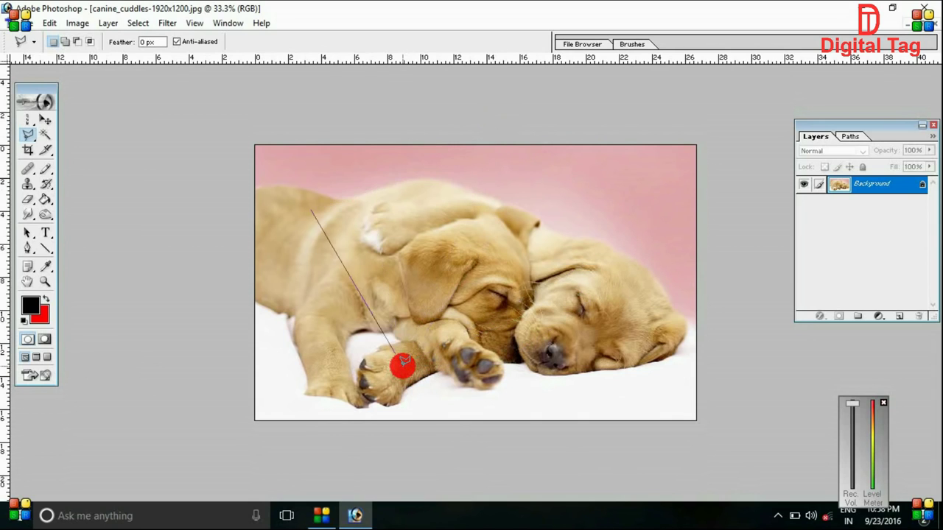
key("BackSpace")
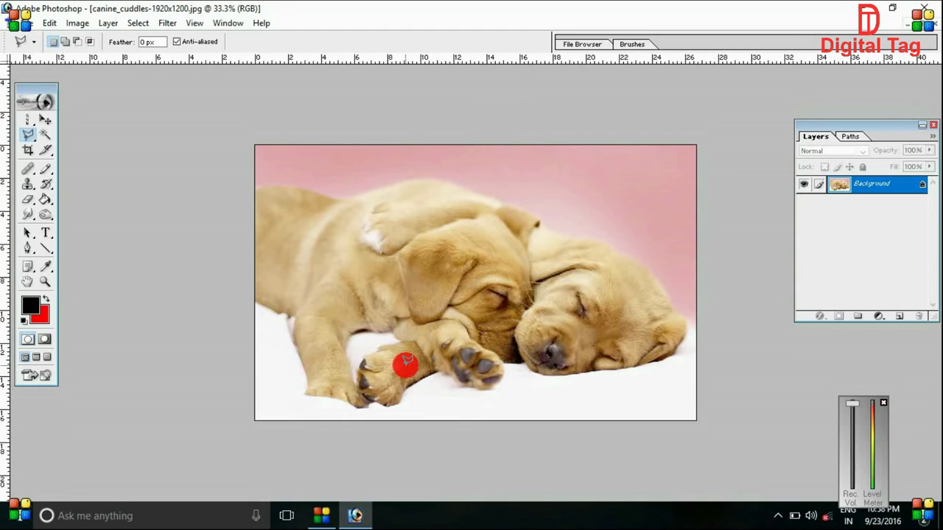
Step: Switch to the Magnetic Lasso and trace an edge-snapping outline around both puppies, closing at the start point
left_click(29, 137)
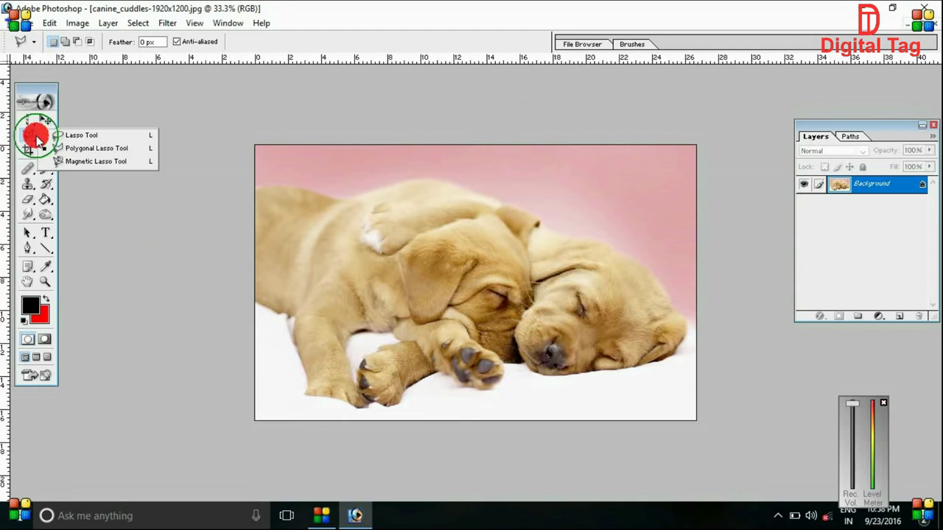
left_click(76, 162)
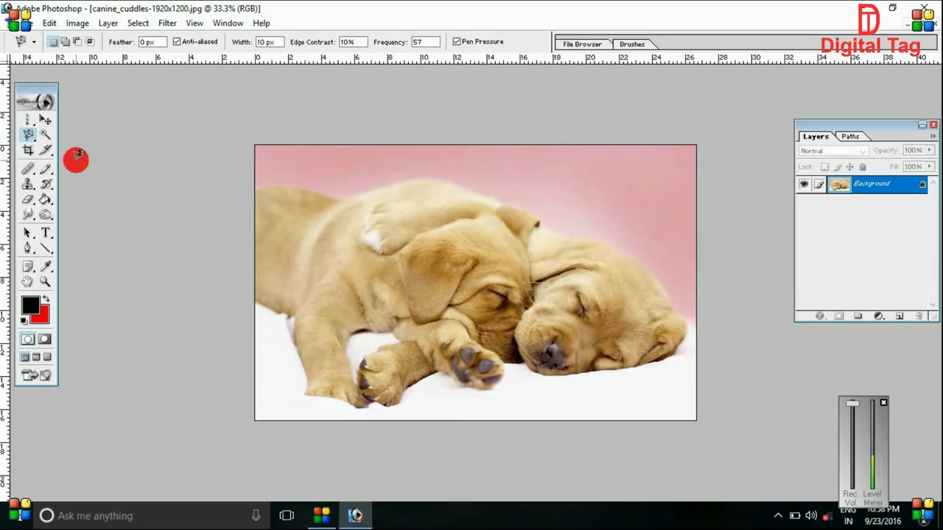
left_click(30, 136)
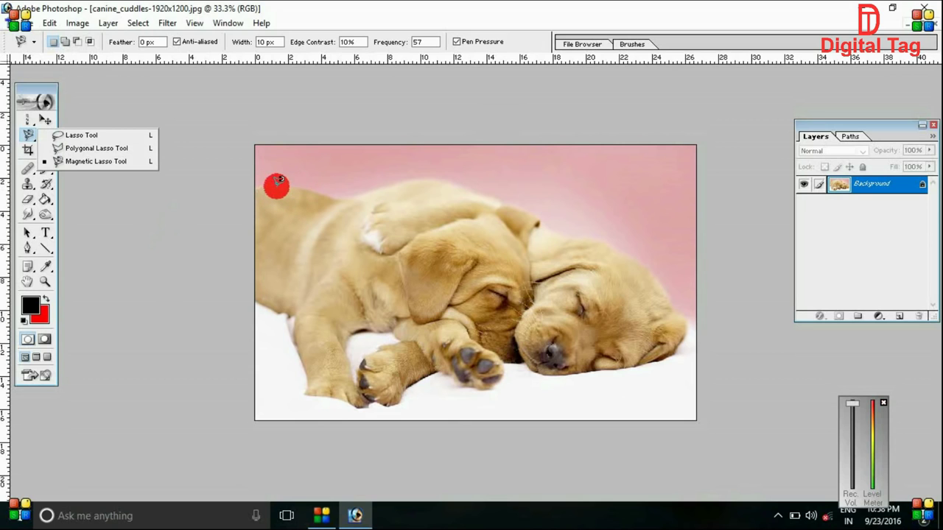
left_click(258, 189)
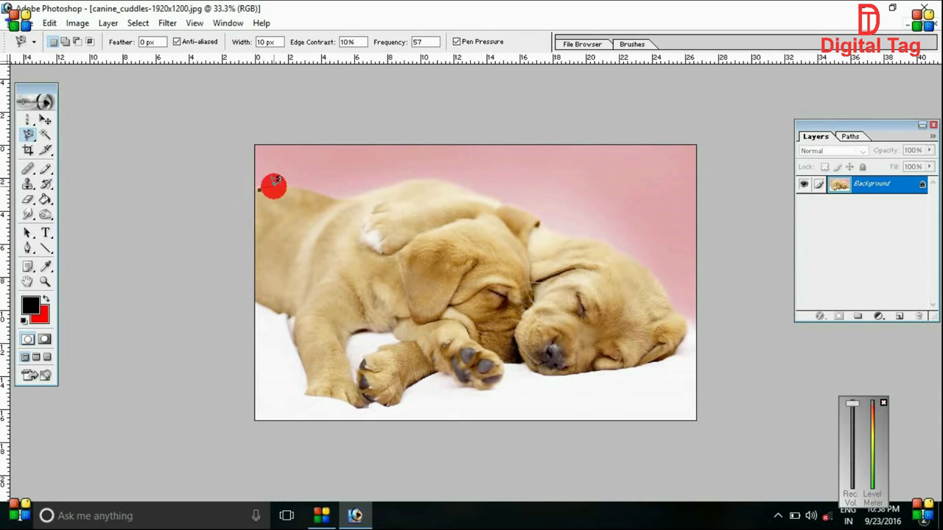
mouse_move(276, 178)
left_mouse_down()
mouse_move(352, 198)
mouse_move(410, 174)
mouse_move(474, 185)
mouse_move(644, 257)
mouse_move(669, 280)
mouse_move(691, 332)
mouse_move(636, 381)
mouse_move(520, 386)
mouse_move(493, 371)
mouse_move(427, 409)
mouse_move(364, 415)
mouse_move(293, 390)
mouse_move(294, 325)
mouse_move(263, 185)
left_mouse_up()
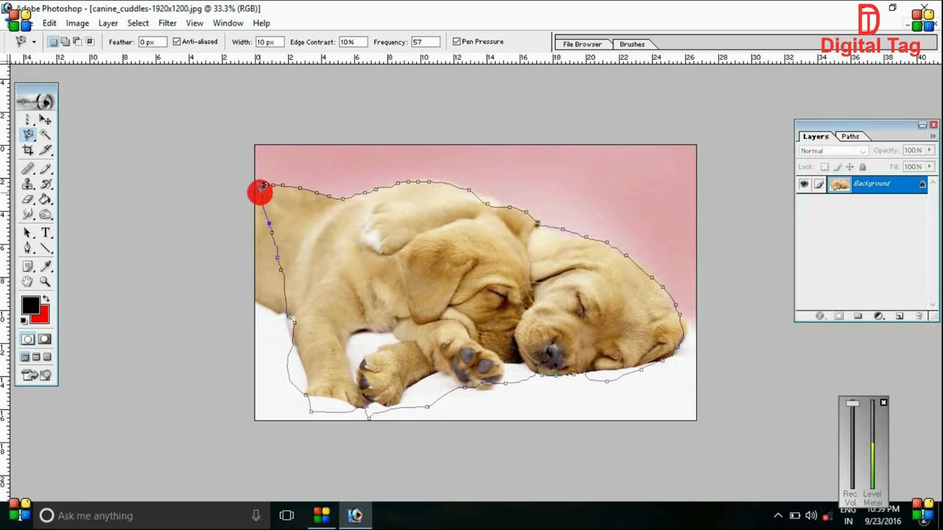
left_click(263, 186)
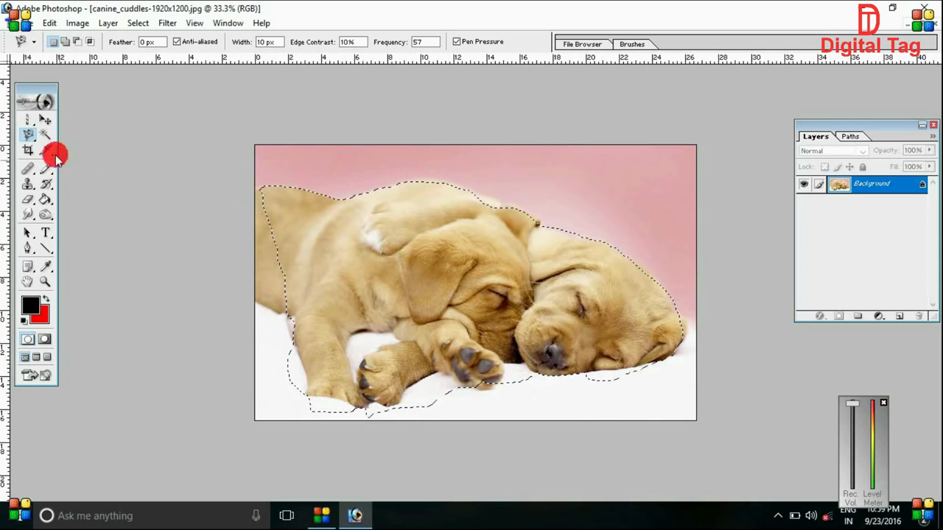
left_click(48, 22)
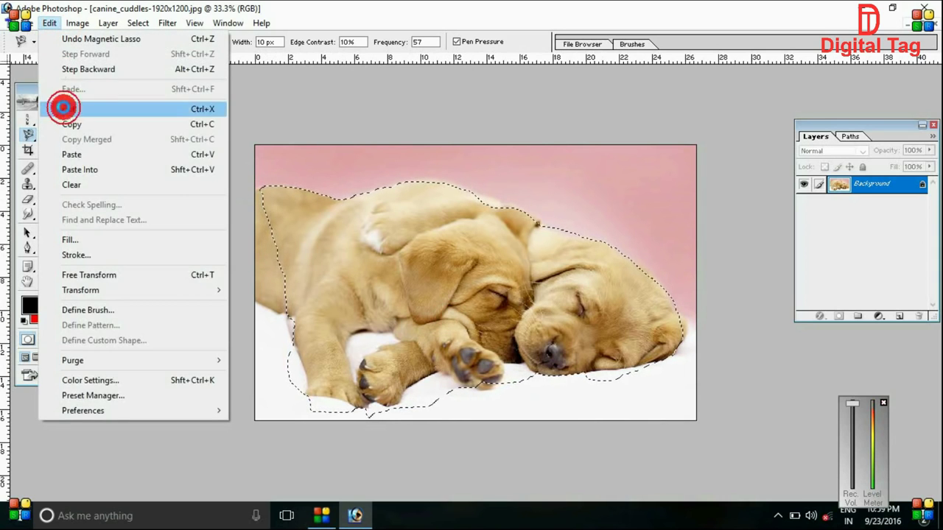
left_click(64, 104)
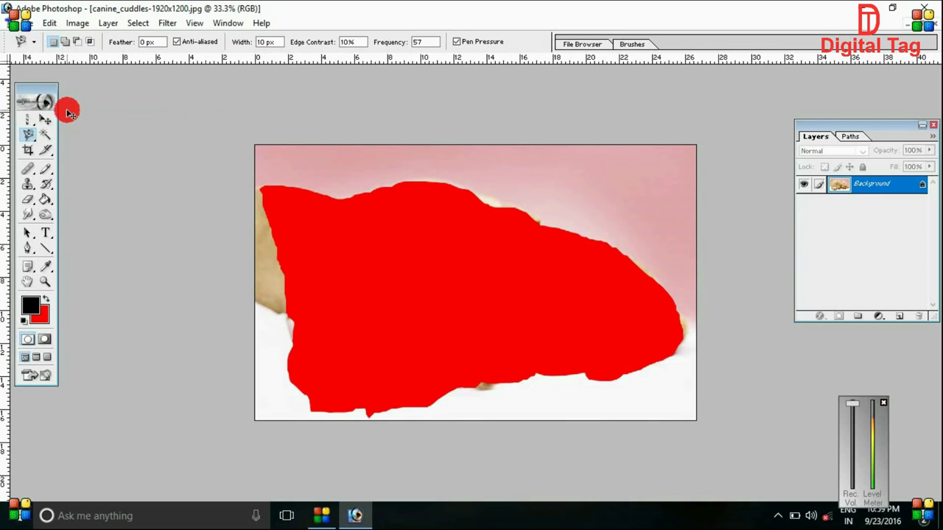
key("ctrl+z")
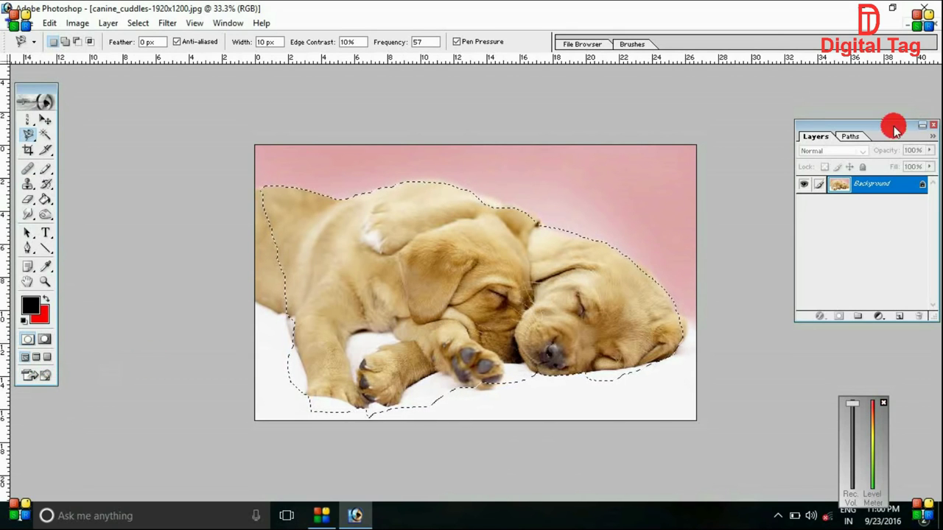
Step: Drag the Layers palette by its title bar a little to the left, keeping the puppy selection
left_click_drag(894, 129, 850, 127)
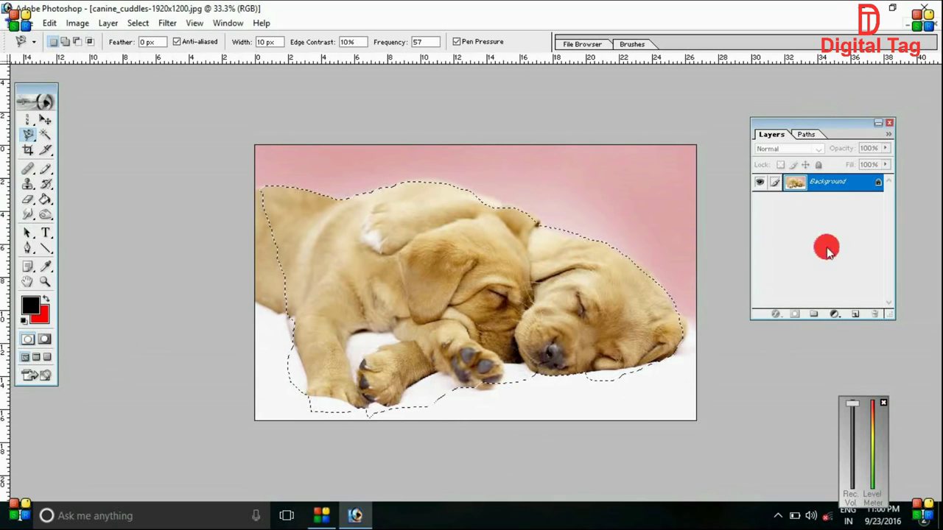